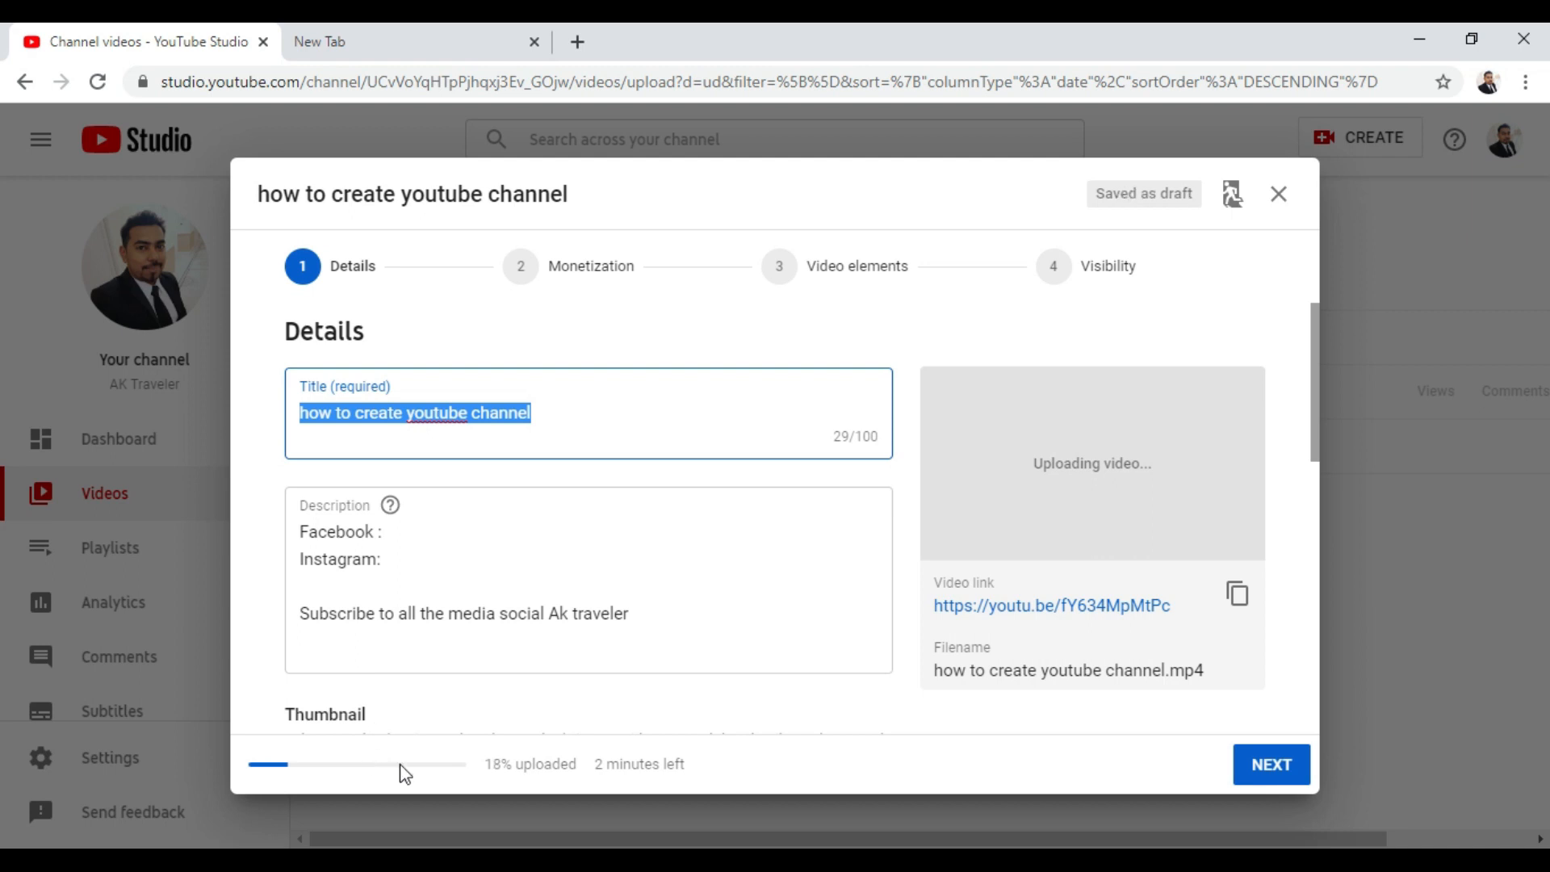
pyautogui.moveTo(487, 764); pyautogui.dragTo(679, 765)
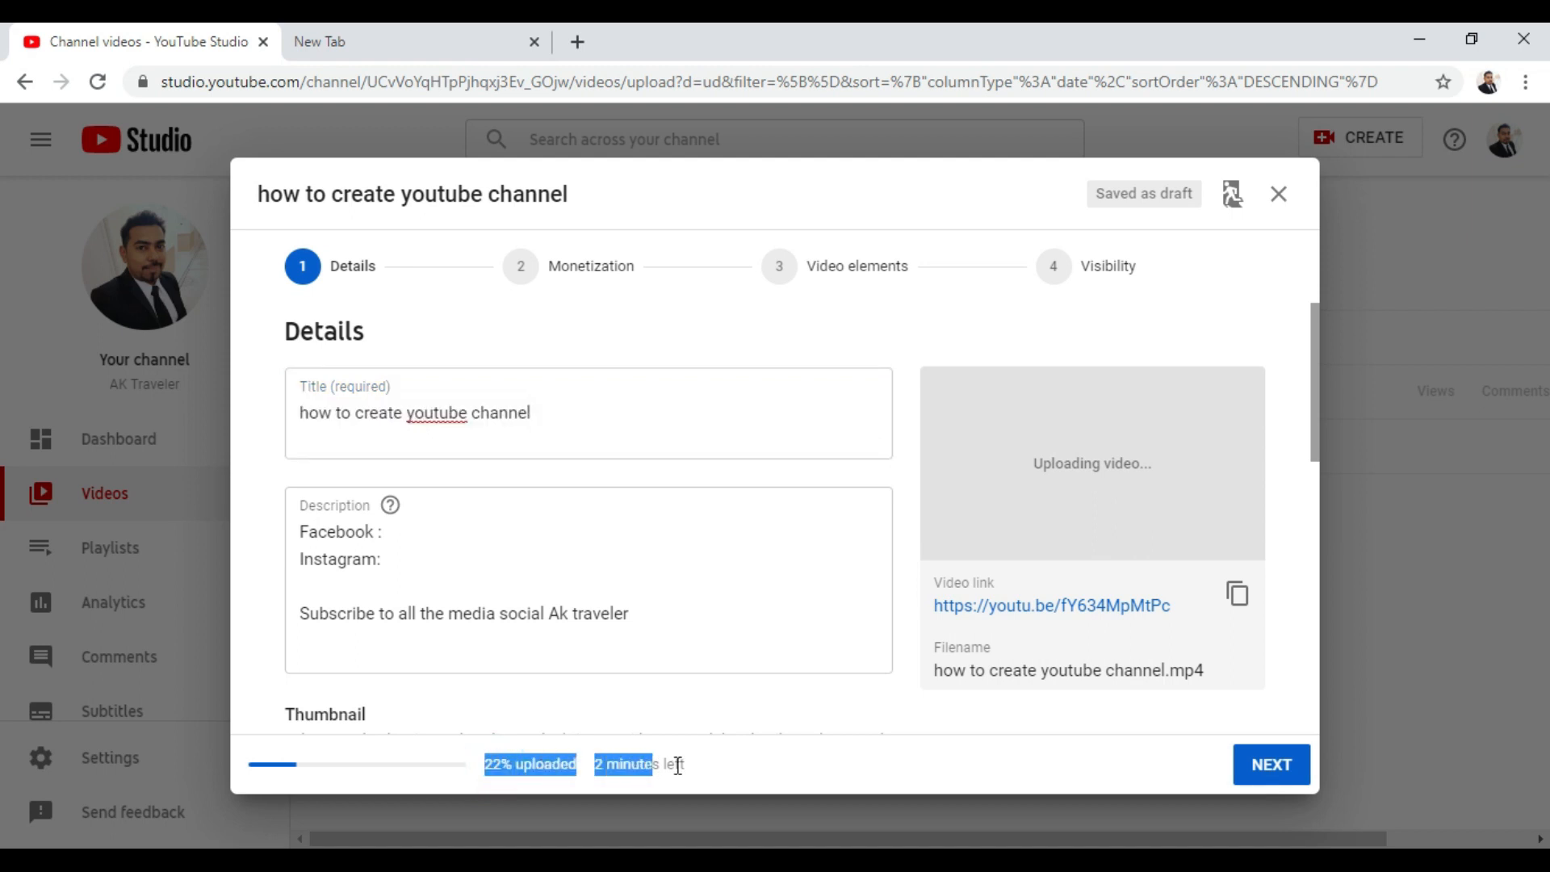
pyautogui.click(767, 763)
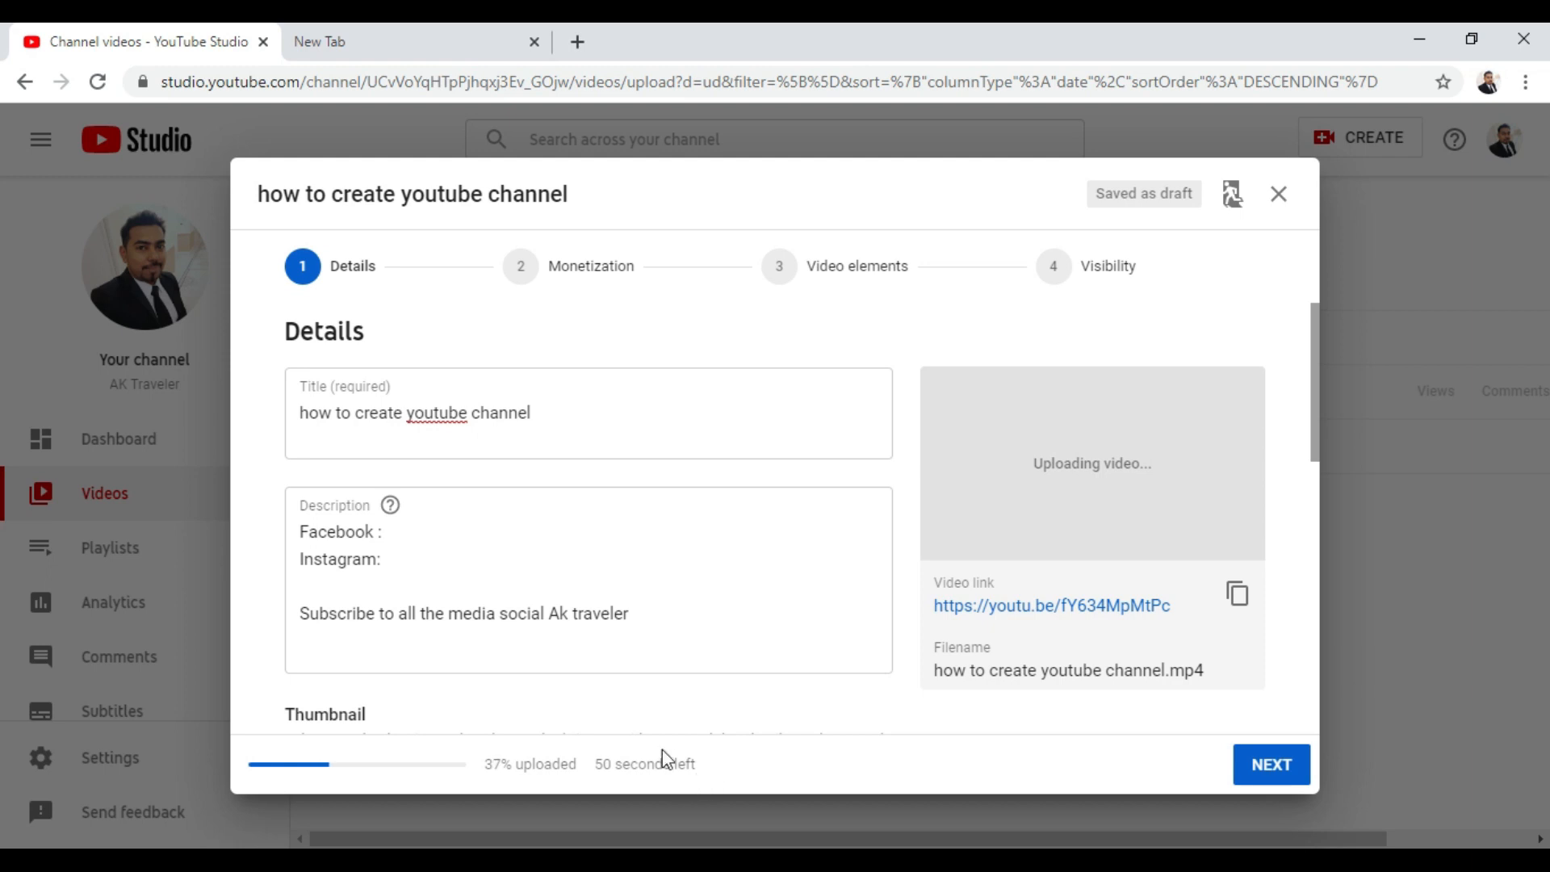
# Clear the existing text from the video's title
pyautogui.click(553, 409)
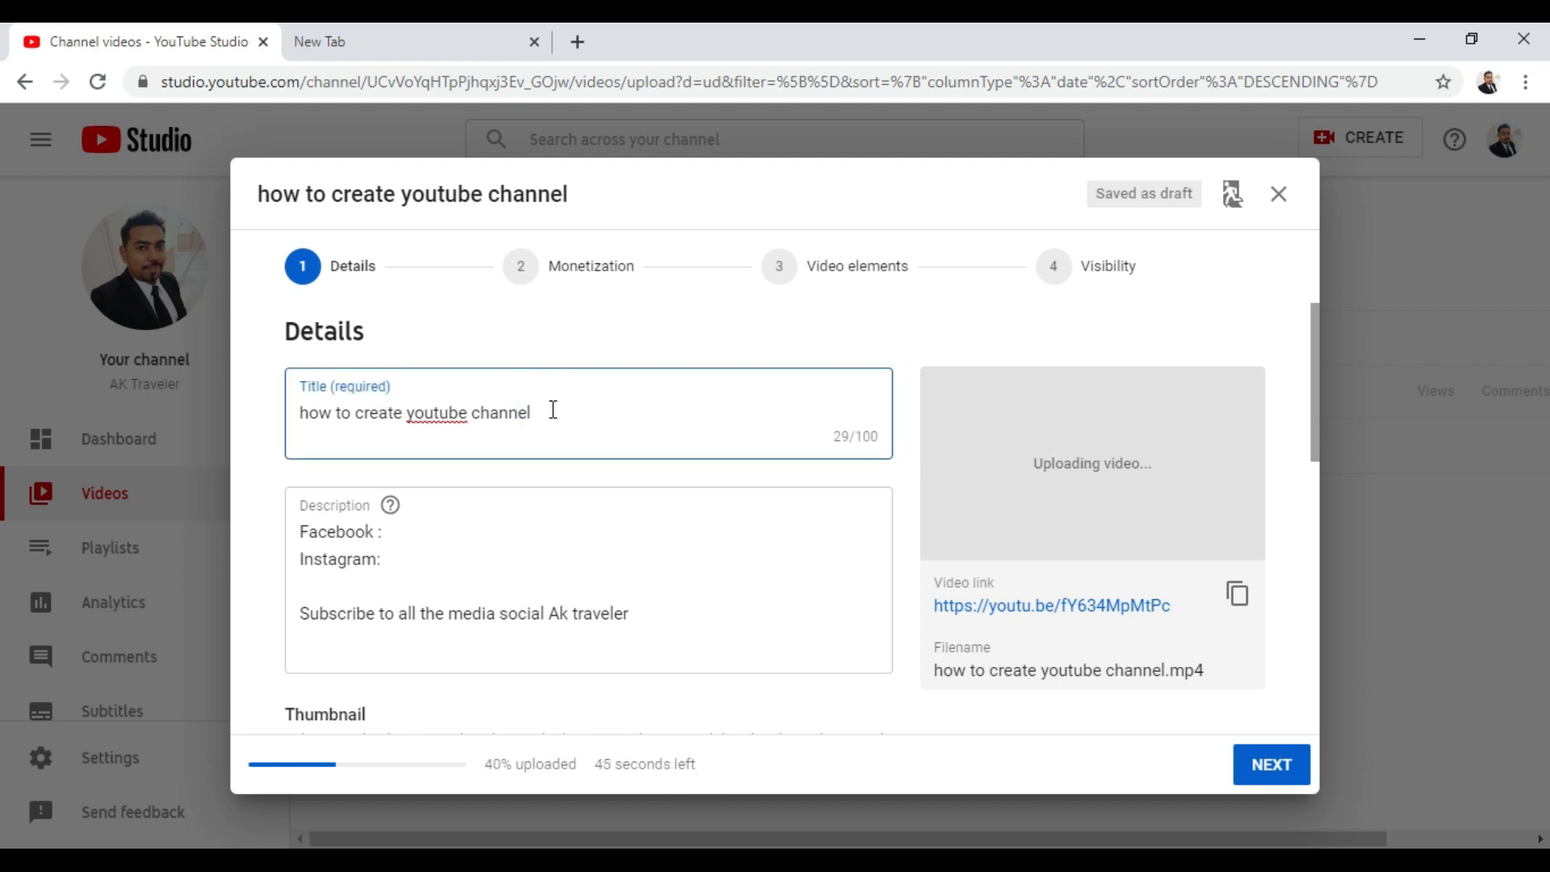
pyautogui.press('BackSpace')
pyautogui.press('BackSpace')
pyautogui.press('BackSpace')
pyautogui.press('BackSpace')
pyautogui.press('BackSpace')
pyautogui.press('BackSpace')
pyautogui.press('BackSpace')
pyautogui.press('BackSpace')
pyautogui.press('BackSpace')
pyautogui.press('BackSpace')
pyautogui.press('BackSpace')
pyautogui.press('BackSpace')
pyautogui.press('BackSpace')
pyautogui.press('BackSpace')
pyautogui.press('BackSpace')
pyautogui.press('BackSpace')
pyautogui.press('BackSpace')
pyautogui.press('BackSpace')
pyautogui.press('BackSpace')
pyautogui.press('BackSpace')
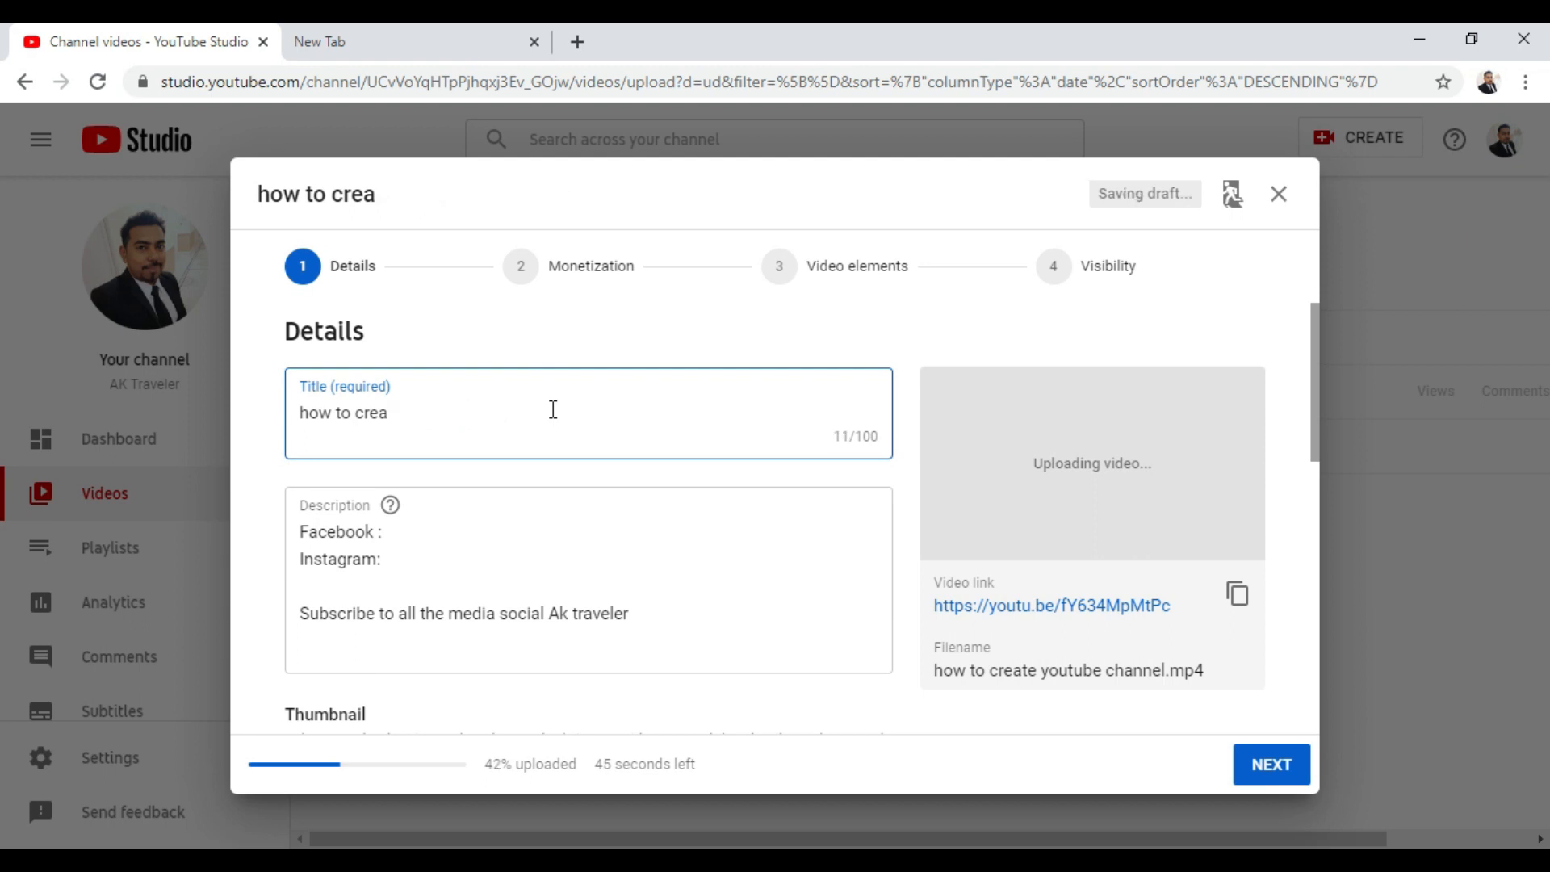
pyautogui.press('BackSpace')
pyautogui.press('BackSpace')
pyautogui.press('BackSpace')
pyautogui.press('BackSpace')
pyautogui.press('BackSpace')
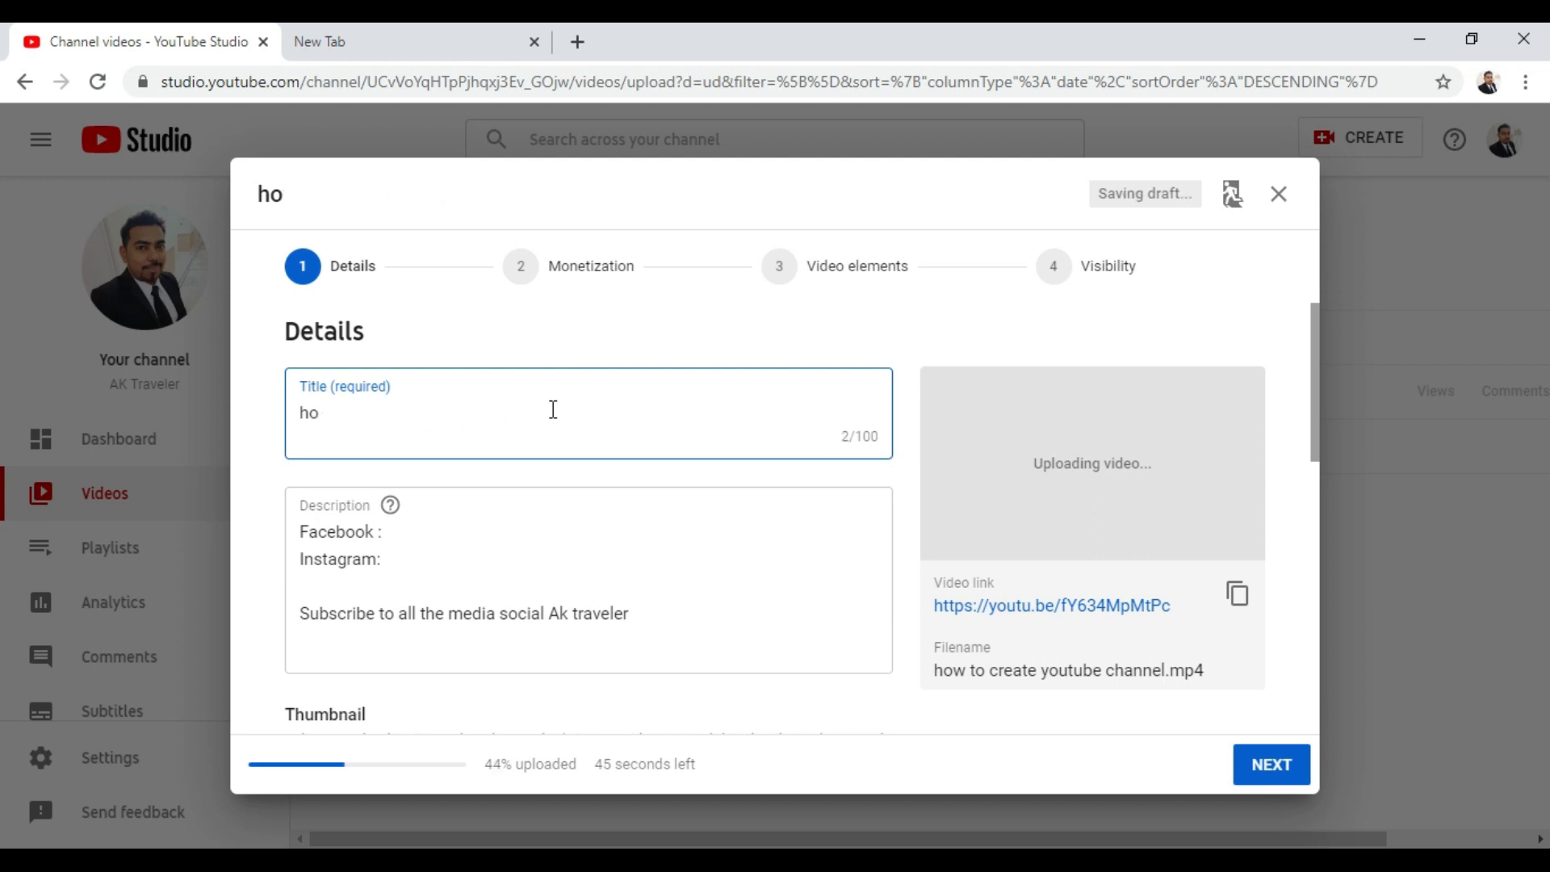
pyautogui.press('BackSpace')
pyautogui.press('BackSpace')
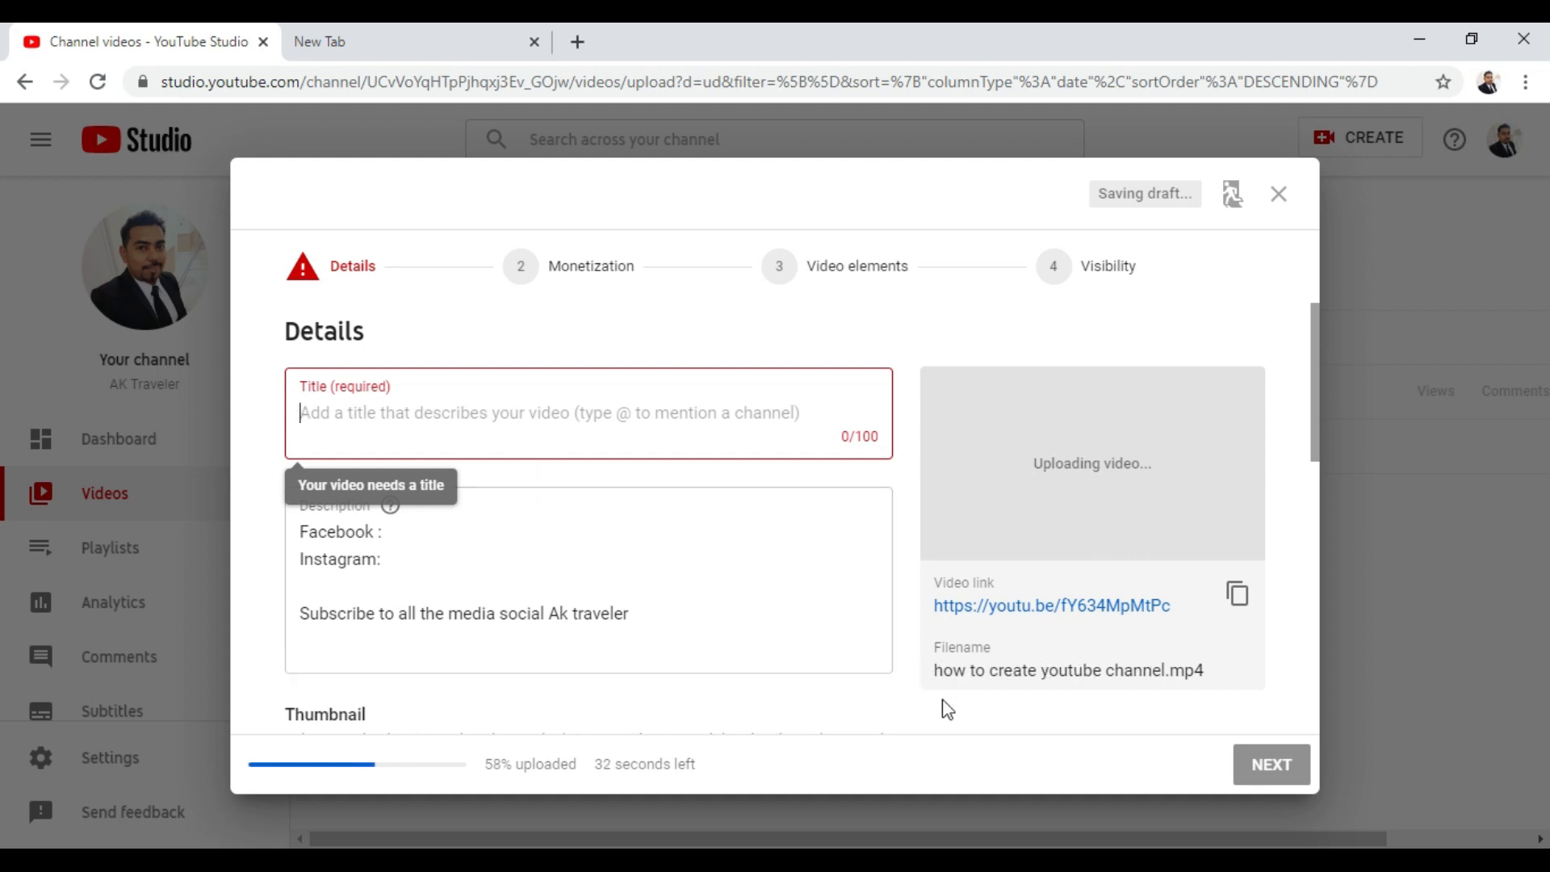
# Enter "How to create a You Tube Channel" as the video title
pyautogui.click(421, 418)
pyautogui.write('HO')
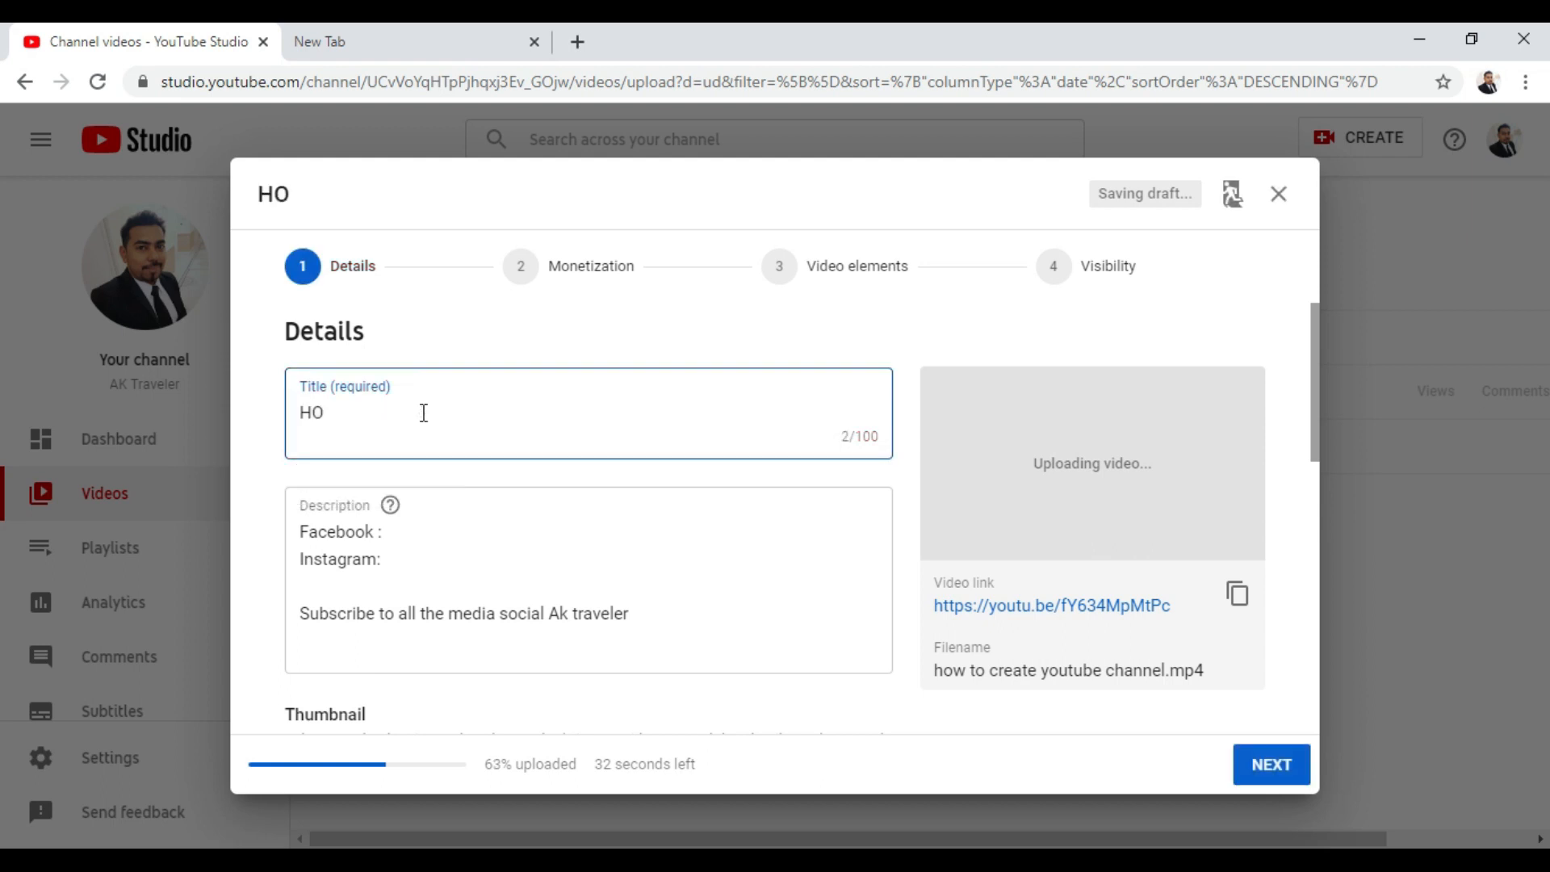
pyautogui.write('w')
pyautogui.press('BackSpace')
pyautogui.press('BackSpace')
pyautogui.press('BackSpace')
pyautogui.write('OW OT')
pyautogui.press('BackSpace')
pyautogui.press('BackSpace')
pyautogui.press('BackSpace')
pyautogui.press('BackSpace')
pyautogui.press('BackSpace')
pyautogui.press('BackSpace')
pyautogui.write('ow to ')
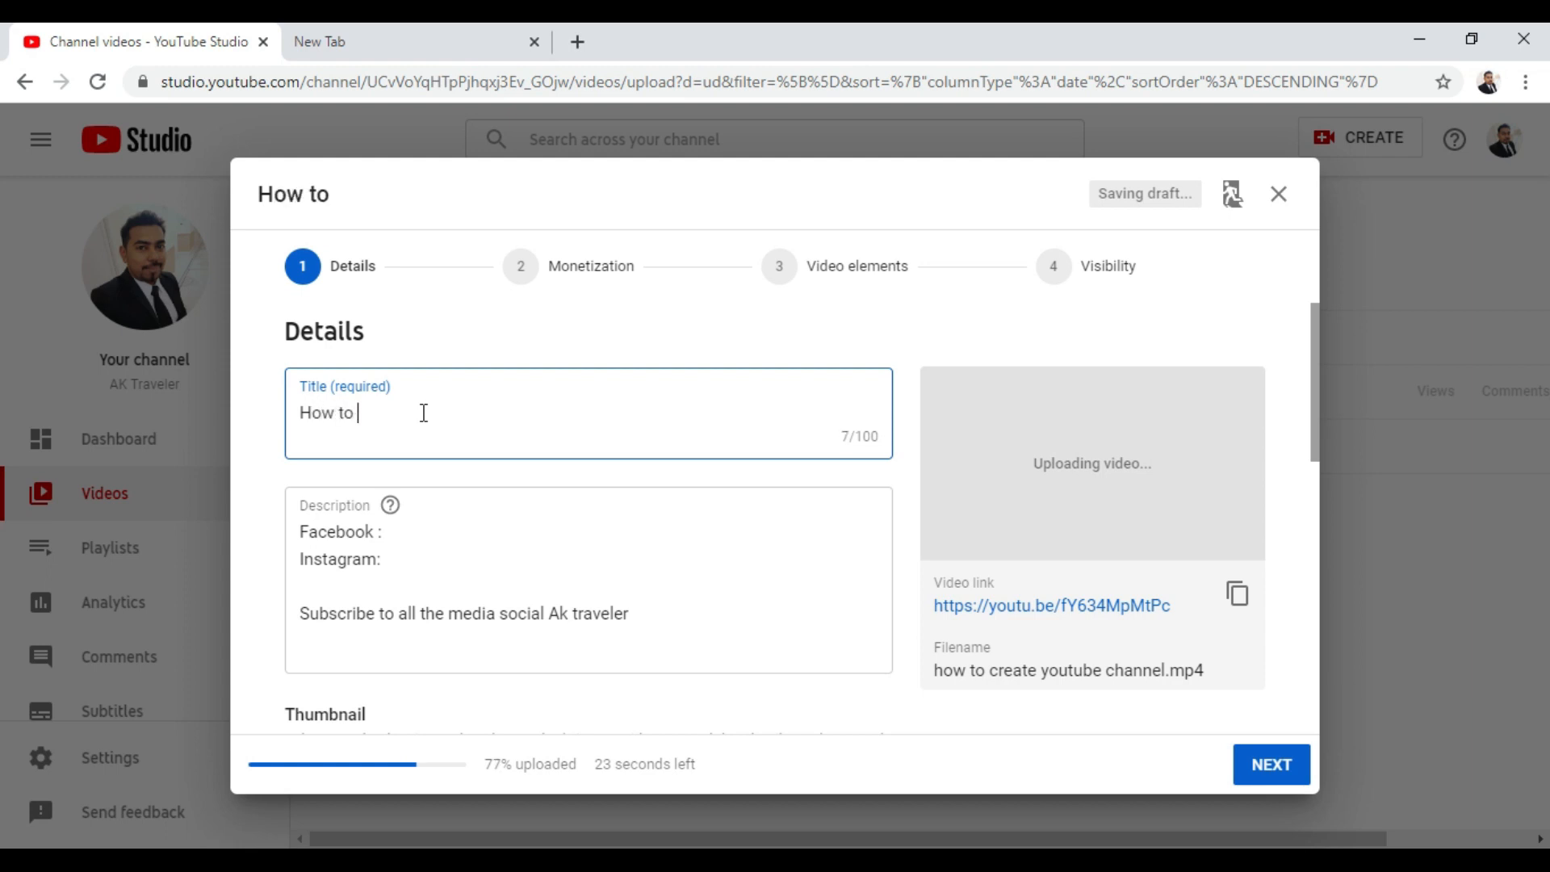
pyautogui.write('create')
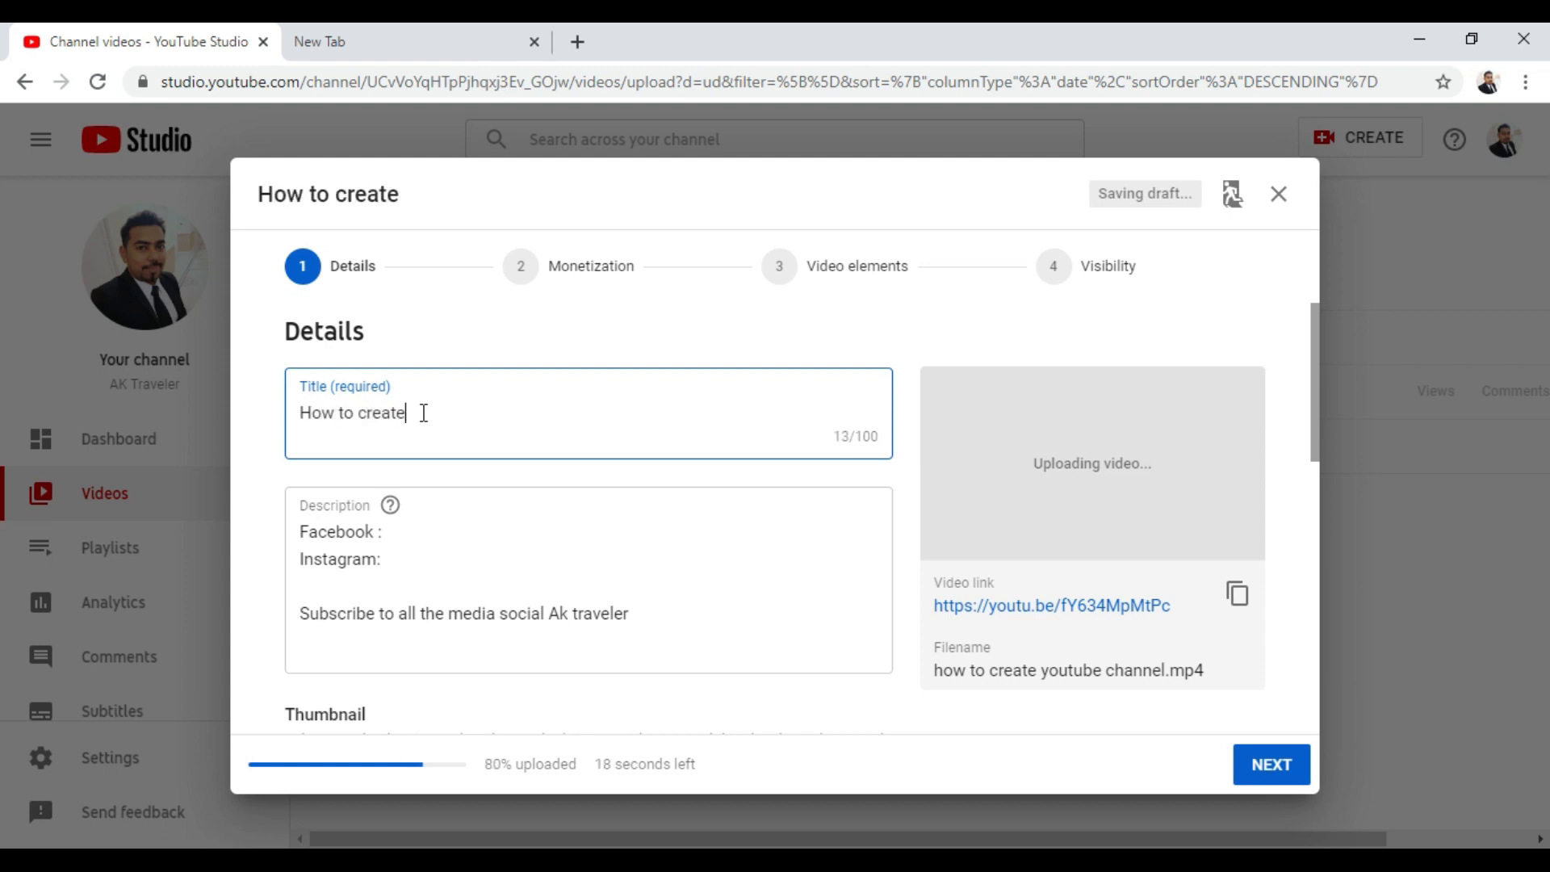
pyautogui.write(' a yo')
pyautogui.press('BackSpace')
pyautogui.press('BackSpace')
pyautogui.write('You')
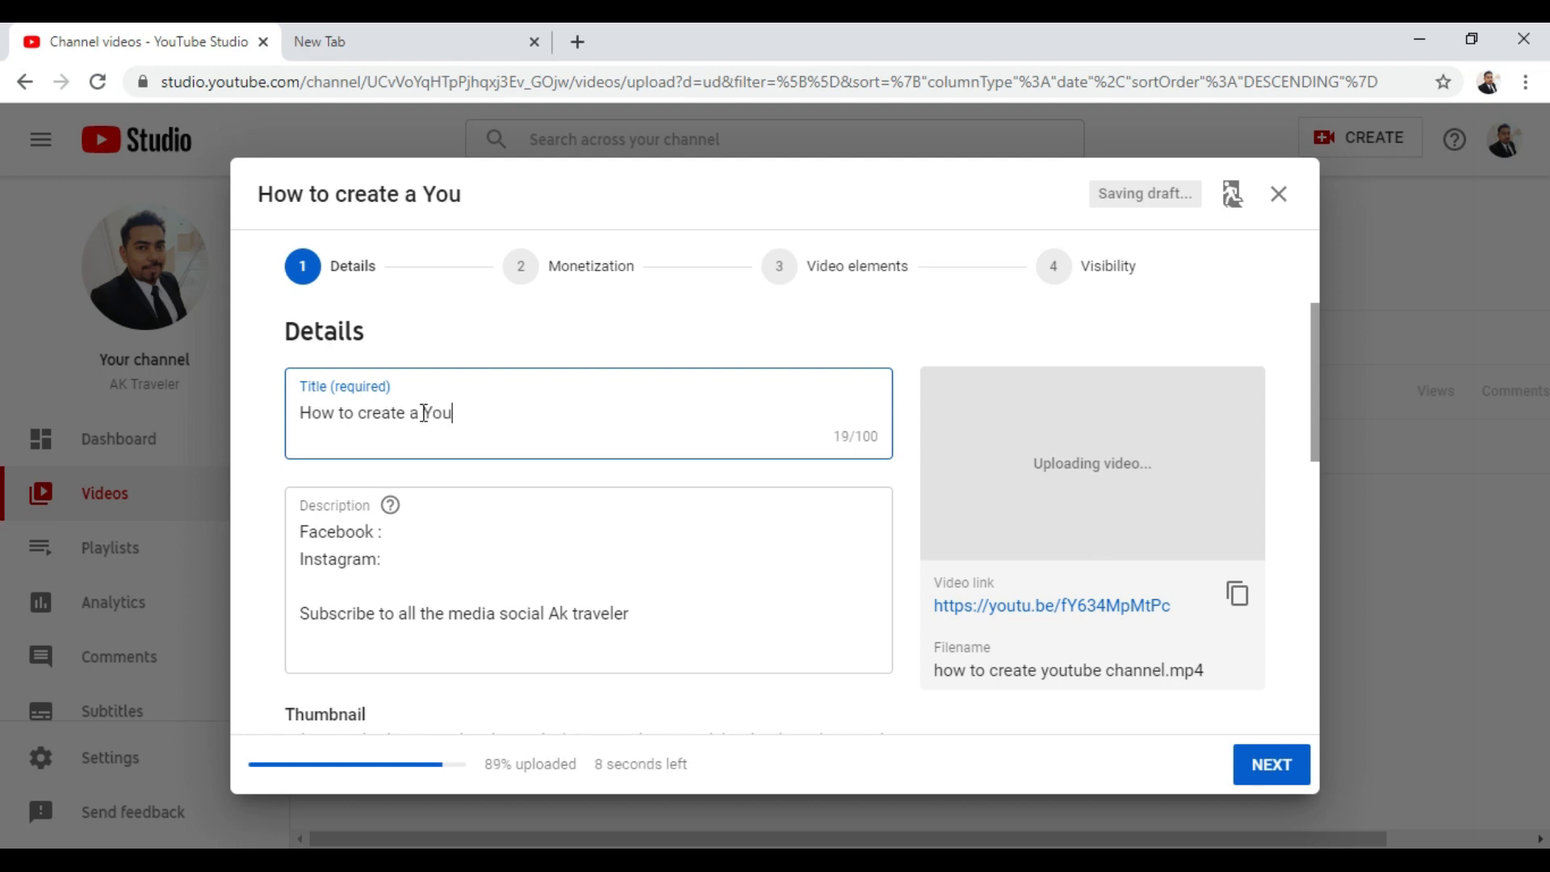
pyautogui.write(' Tube Cha')
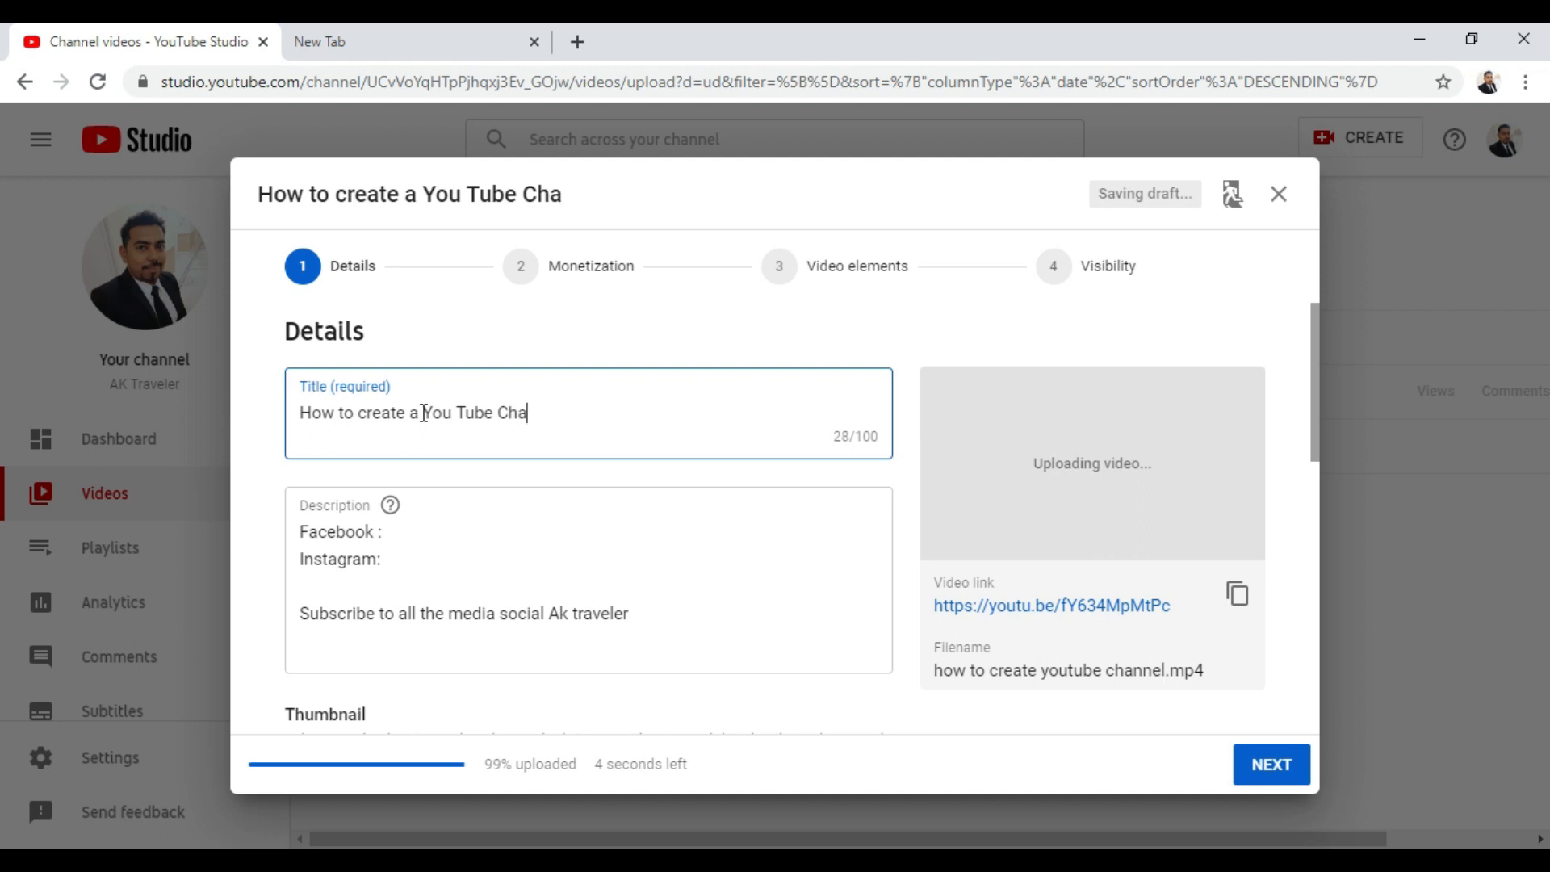
pyautogui.write('nnel')
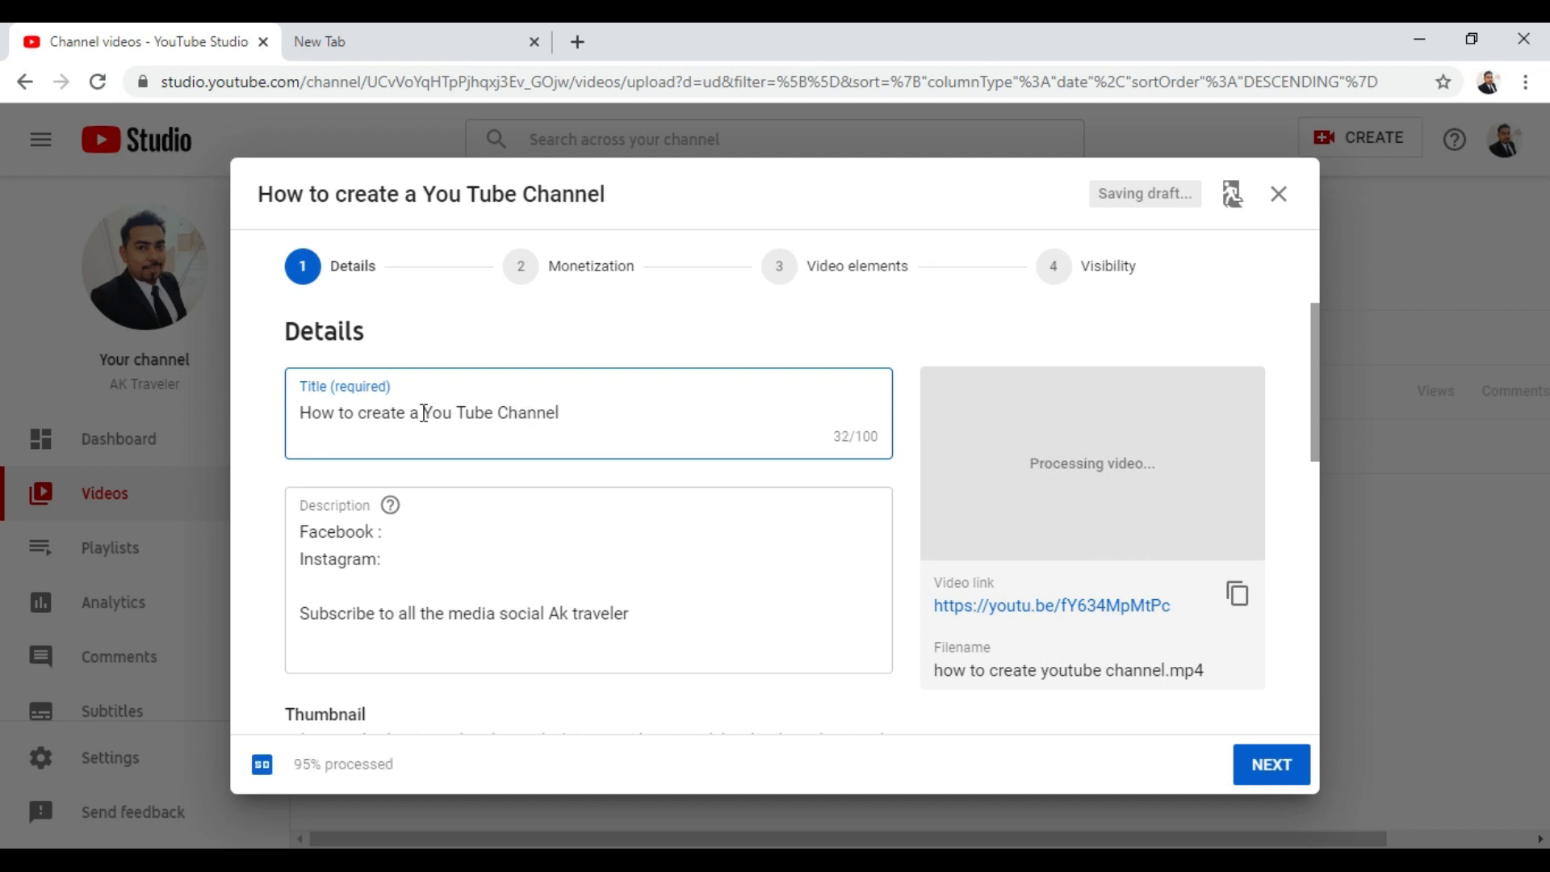
# Capitalize the first letter of "Create" in the video title
pyautogui.click(370, 416)
pyautogui.press('BackSpace')
pyautogui.write('C')
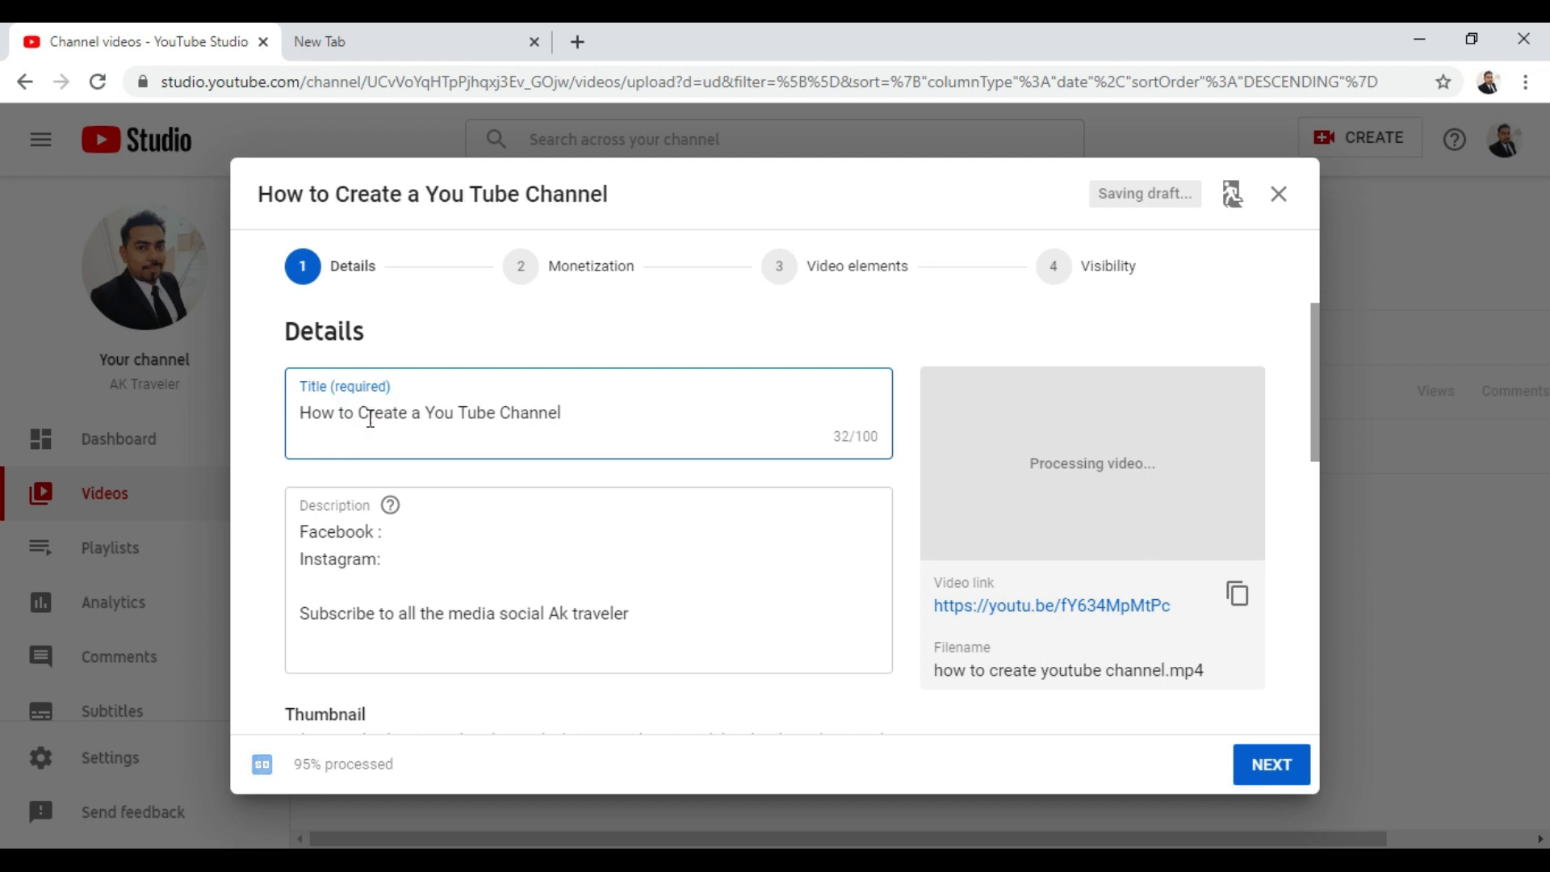
# Add "Teaching basic lesson to new youtuberr to create new channel to become a Youtuber." above the Facebook line of the description
pyautogui.click(303, 533)
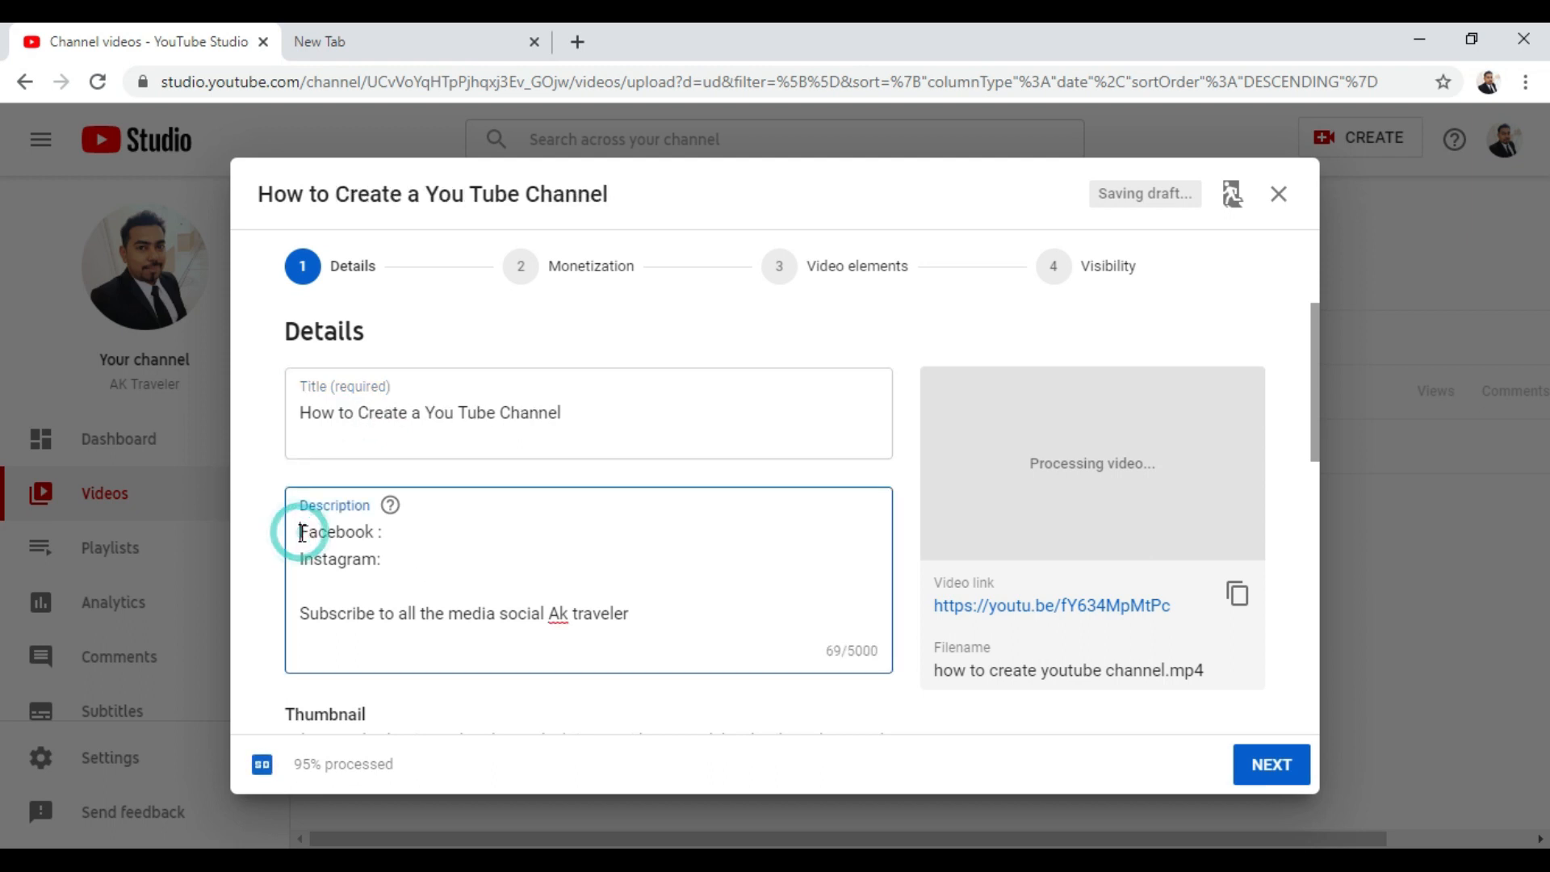
pyautogui.press('Return')
pyautogui.press('Return')
pyautogui.click(313, 537)
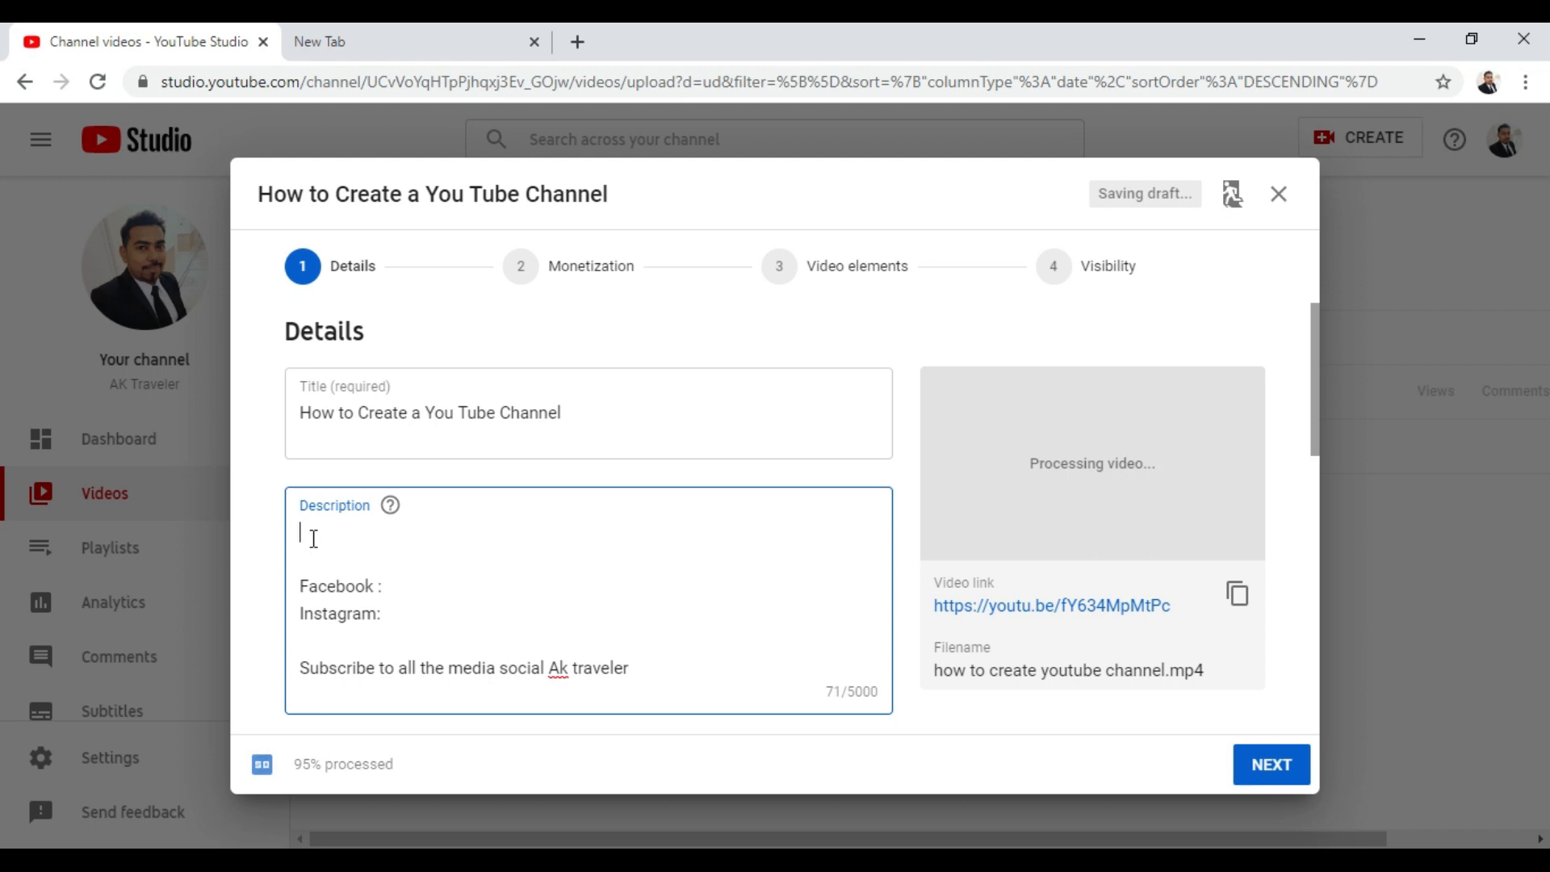
pyautogui.write('Teaching basic lesson ')
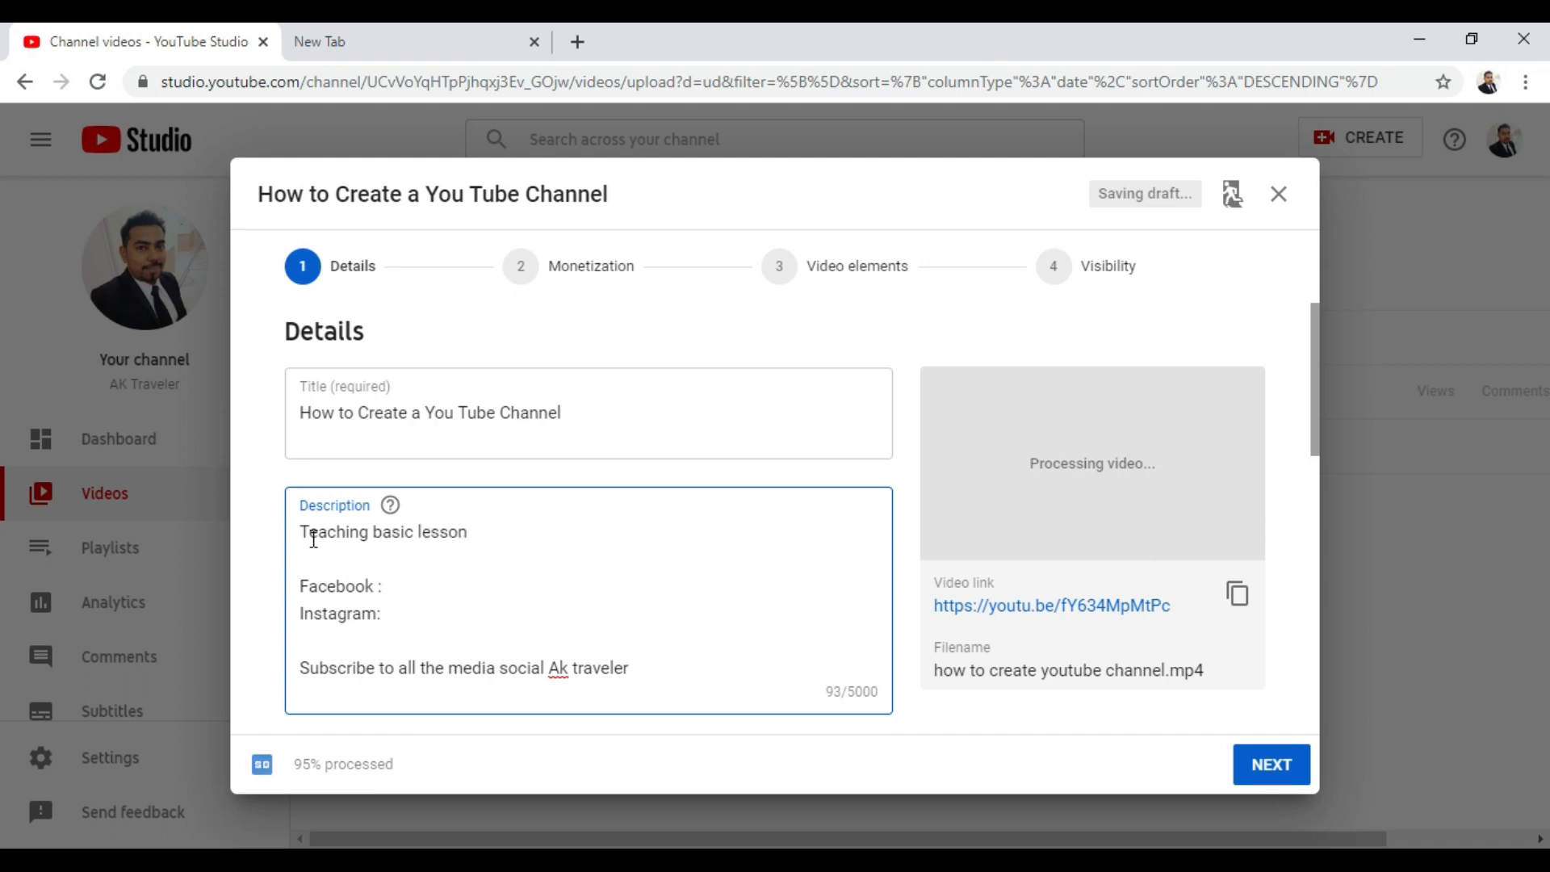
pyautogui.write('to new youtuberr ')
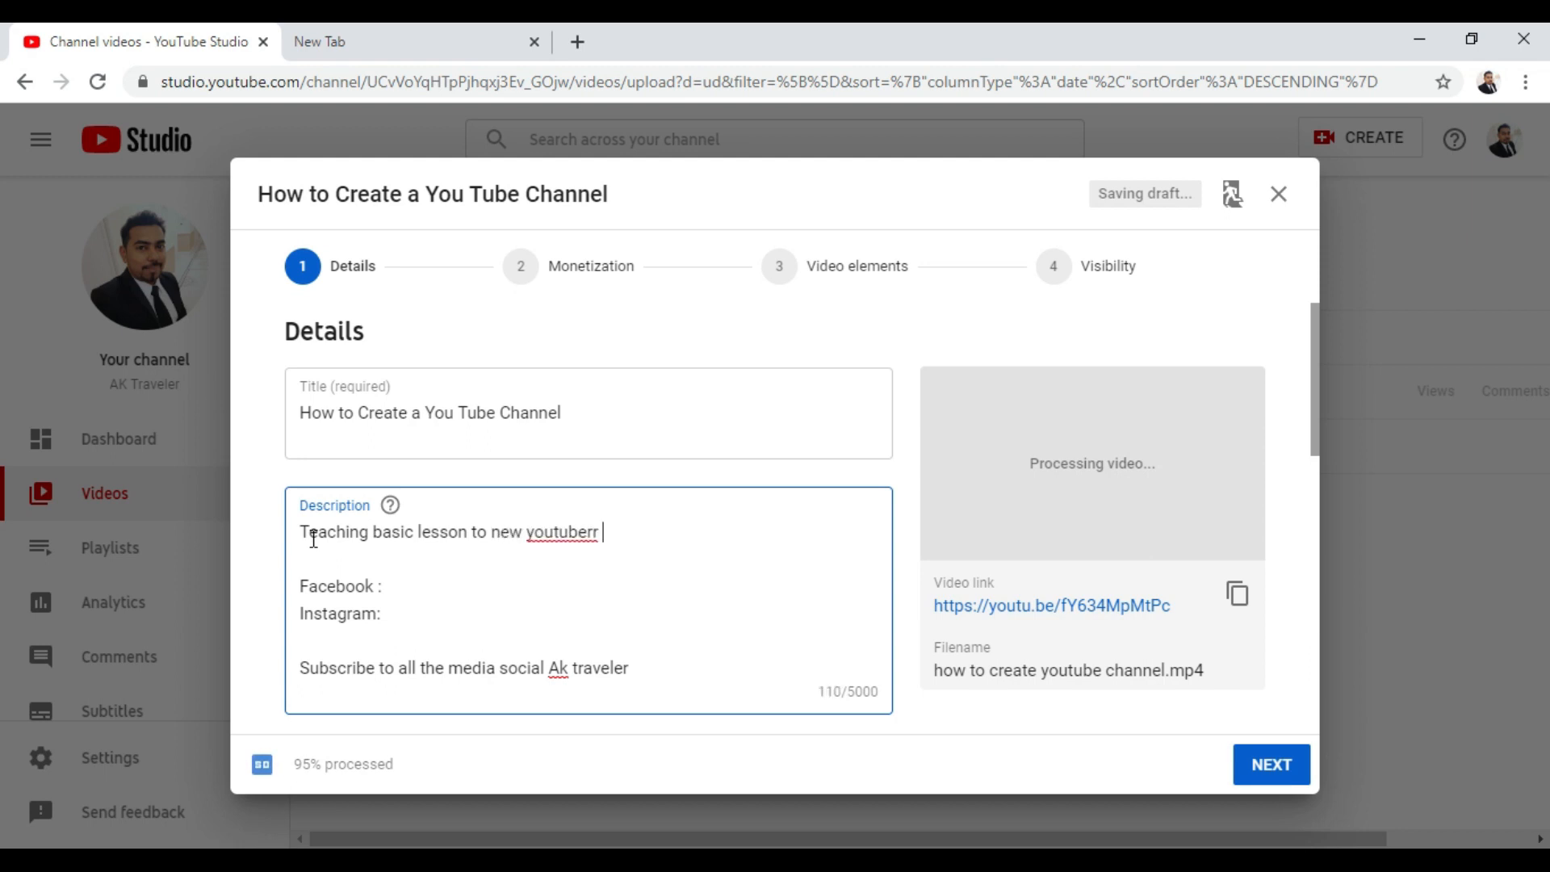
pyautogui.write('to create new channel')
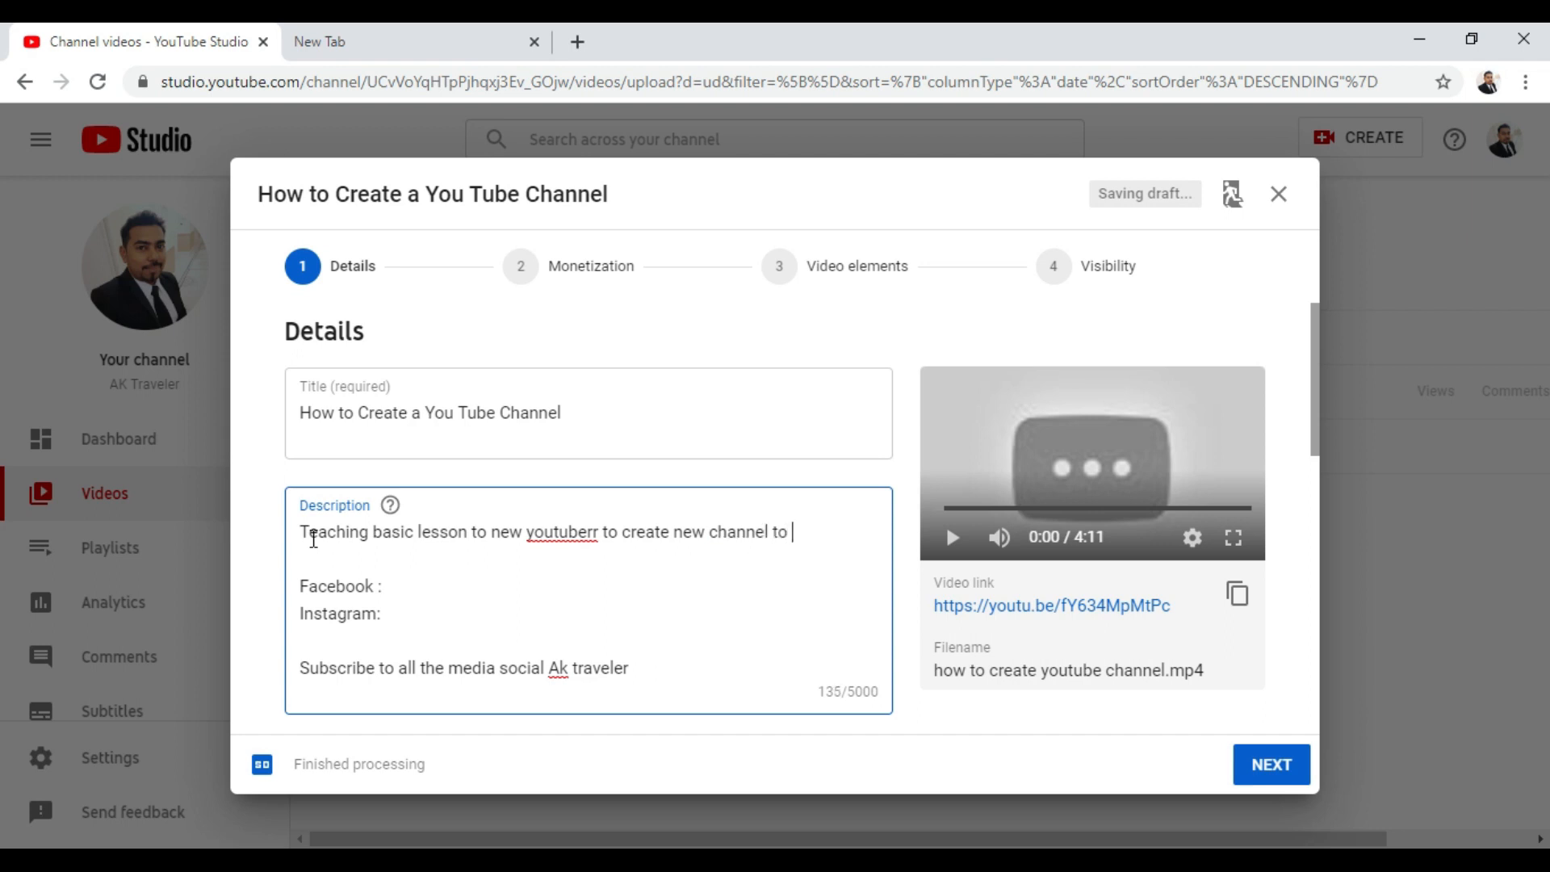
pyautogui.write('to become a Youb')
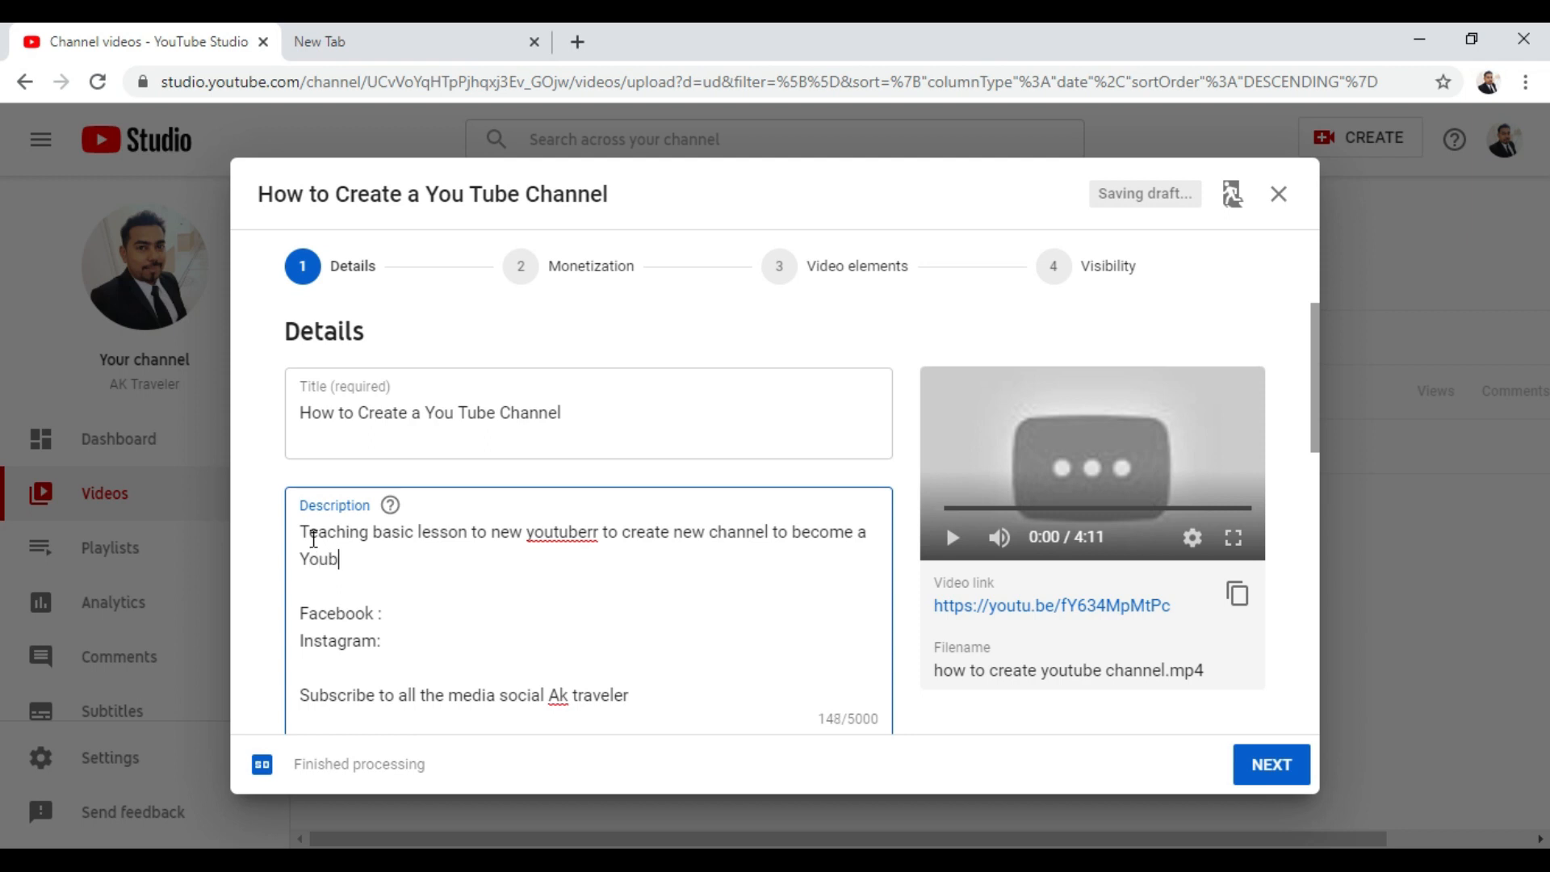
pyautogui.write('uber.')
pyautogui.press('Return')
pyautogui.press('Return')
pyautogui.press('BackSpace')
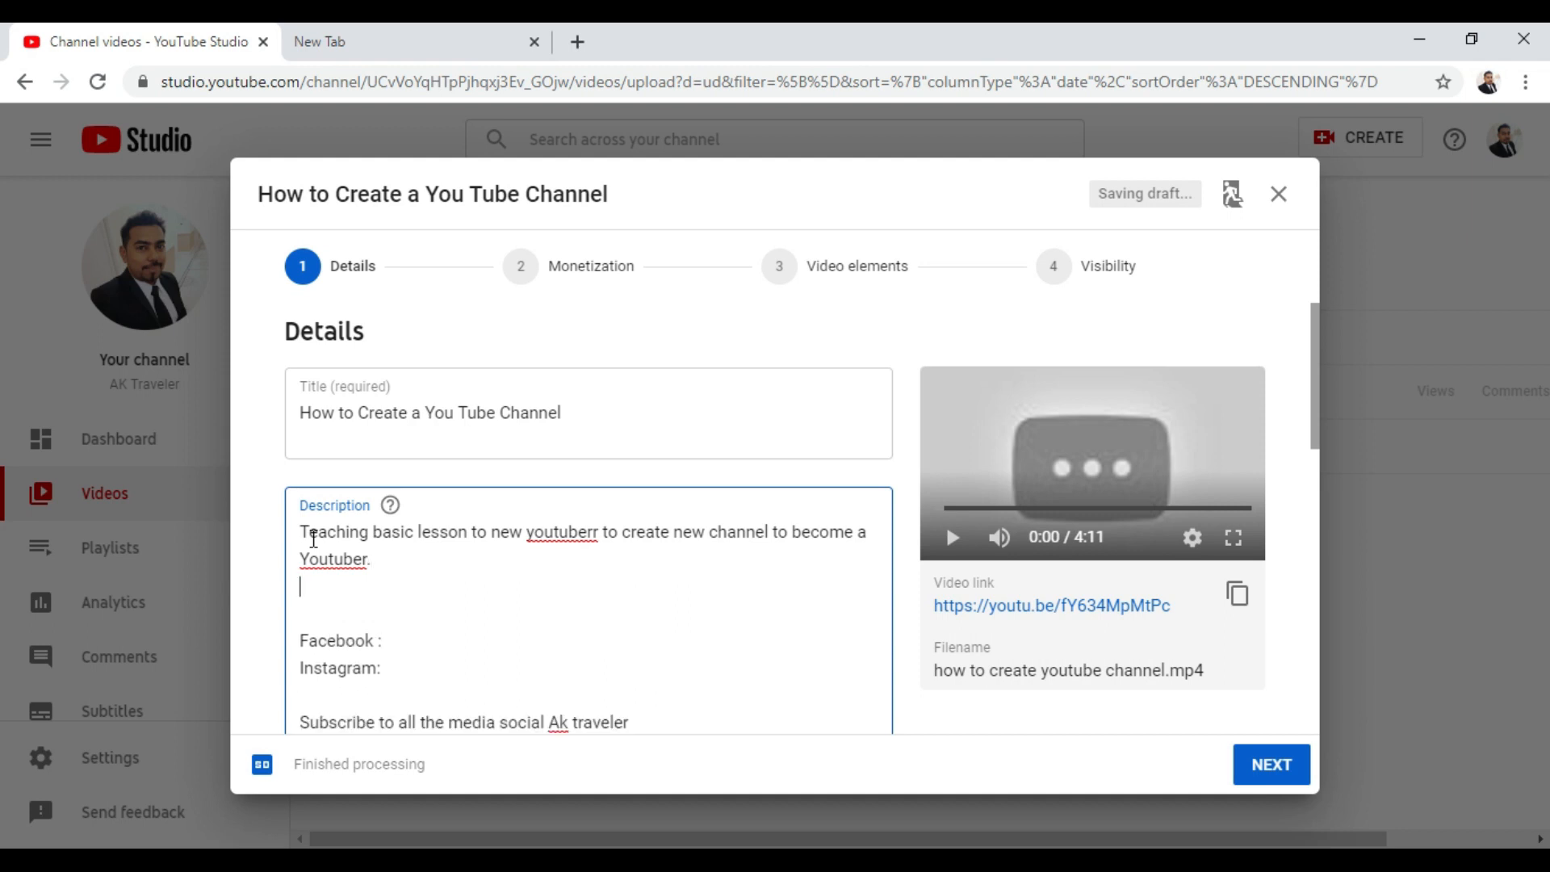
pyautogui.press('BackSpace')
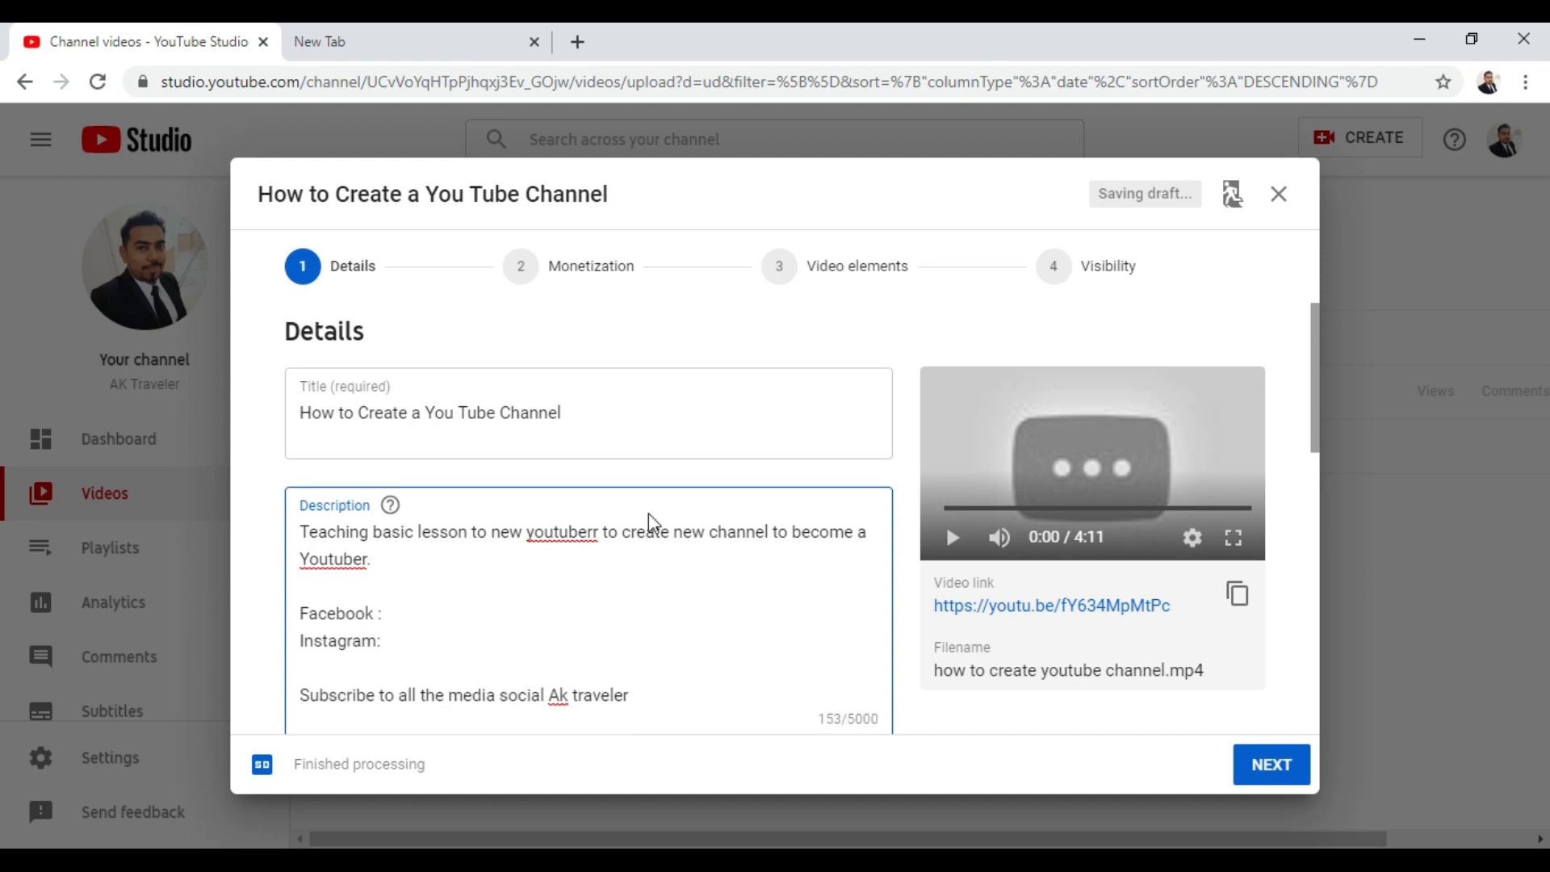
# Reword the description's opening to "new youtuber. This video will help create new channel" and apply the suggested spellings "you tuber" and "You tuber"
pyautogui.click(599, 535)
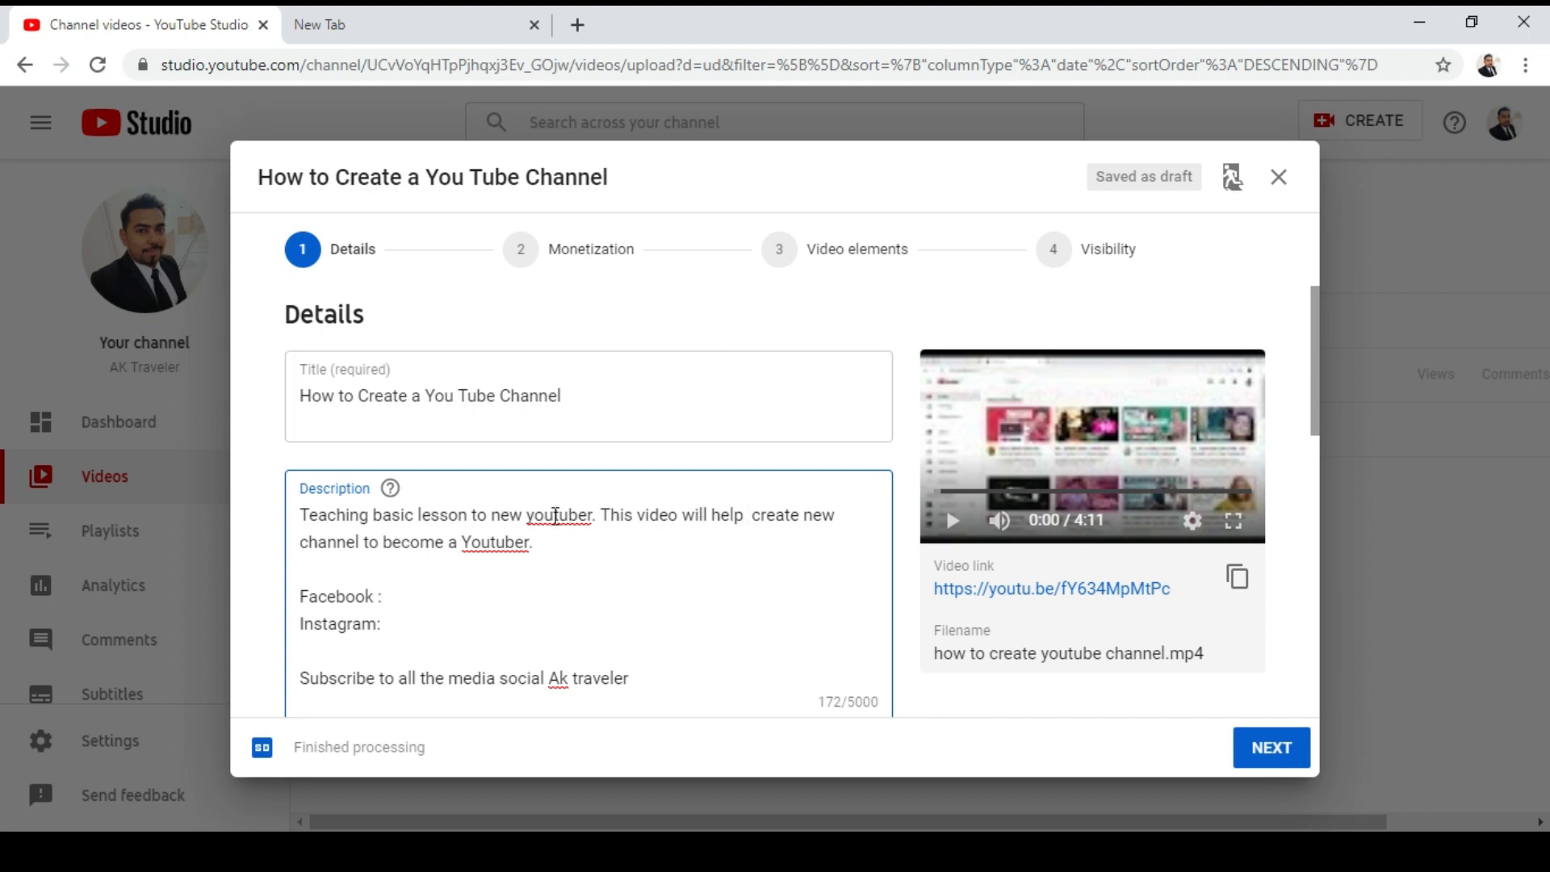
pyautogui.rightClick(556, 515)
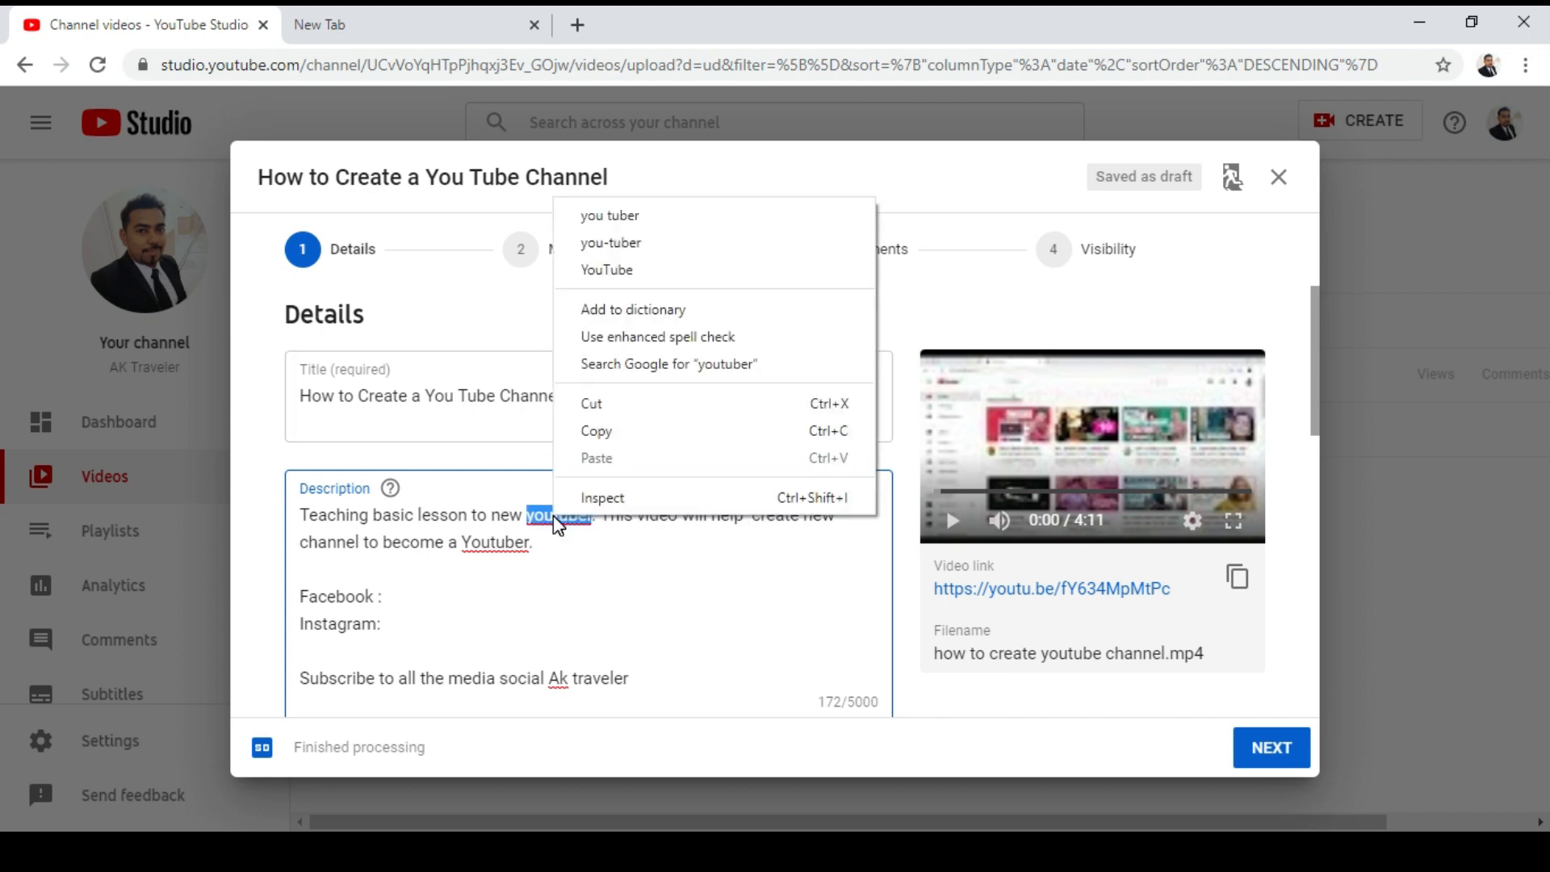
pyautogui.click(614, 223)
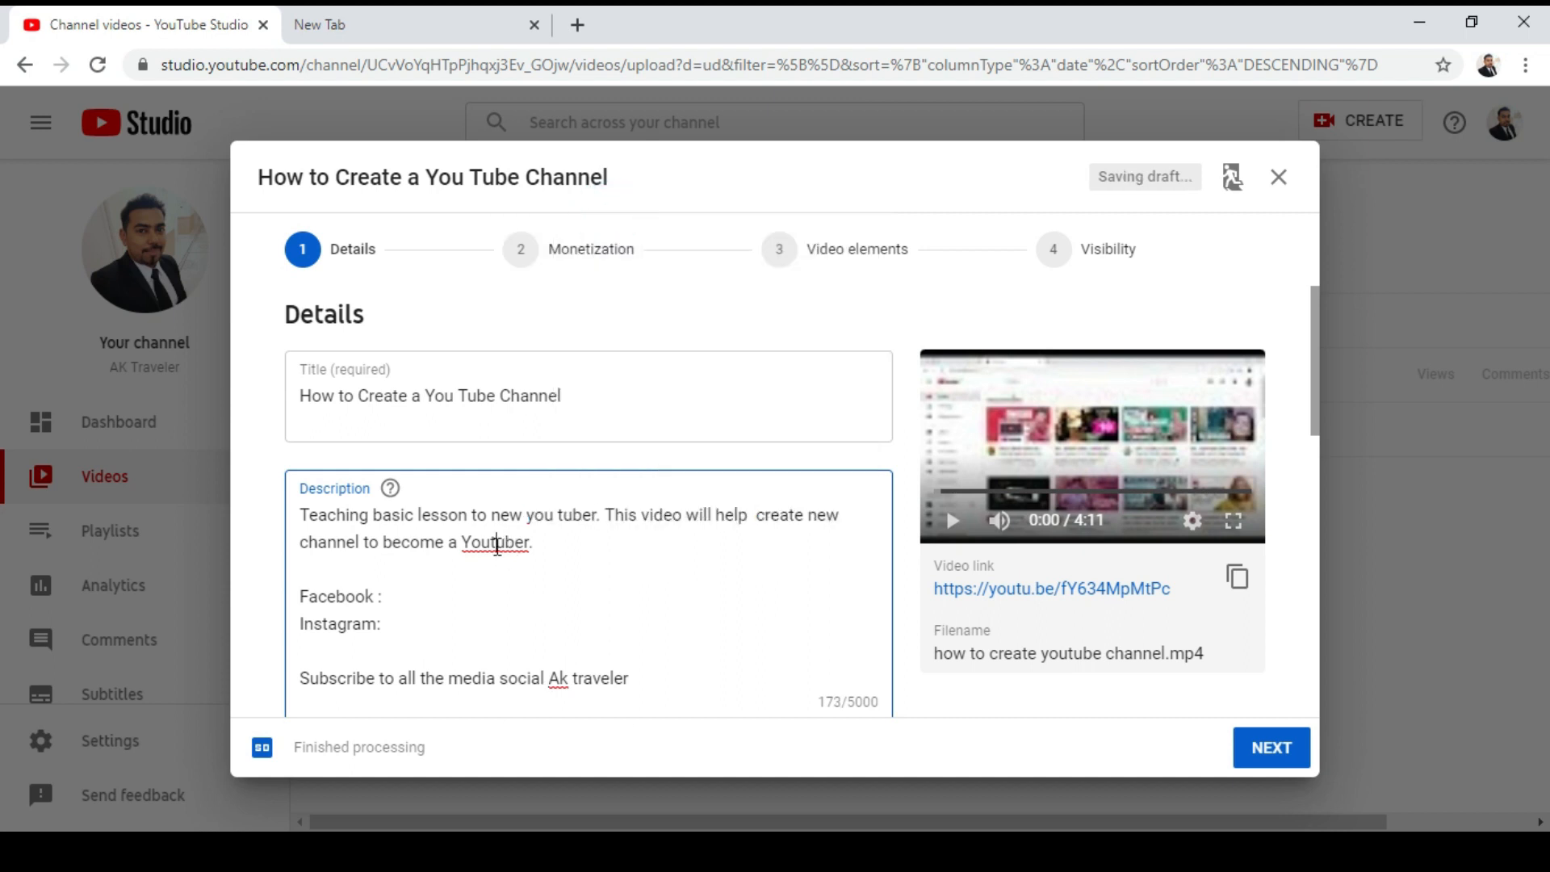
pyautogui.rightClick(501, 554)
pyautogui.click(558, 247)
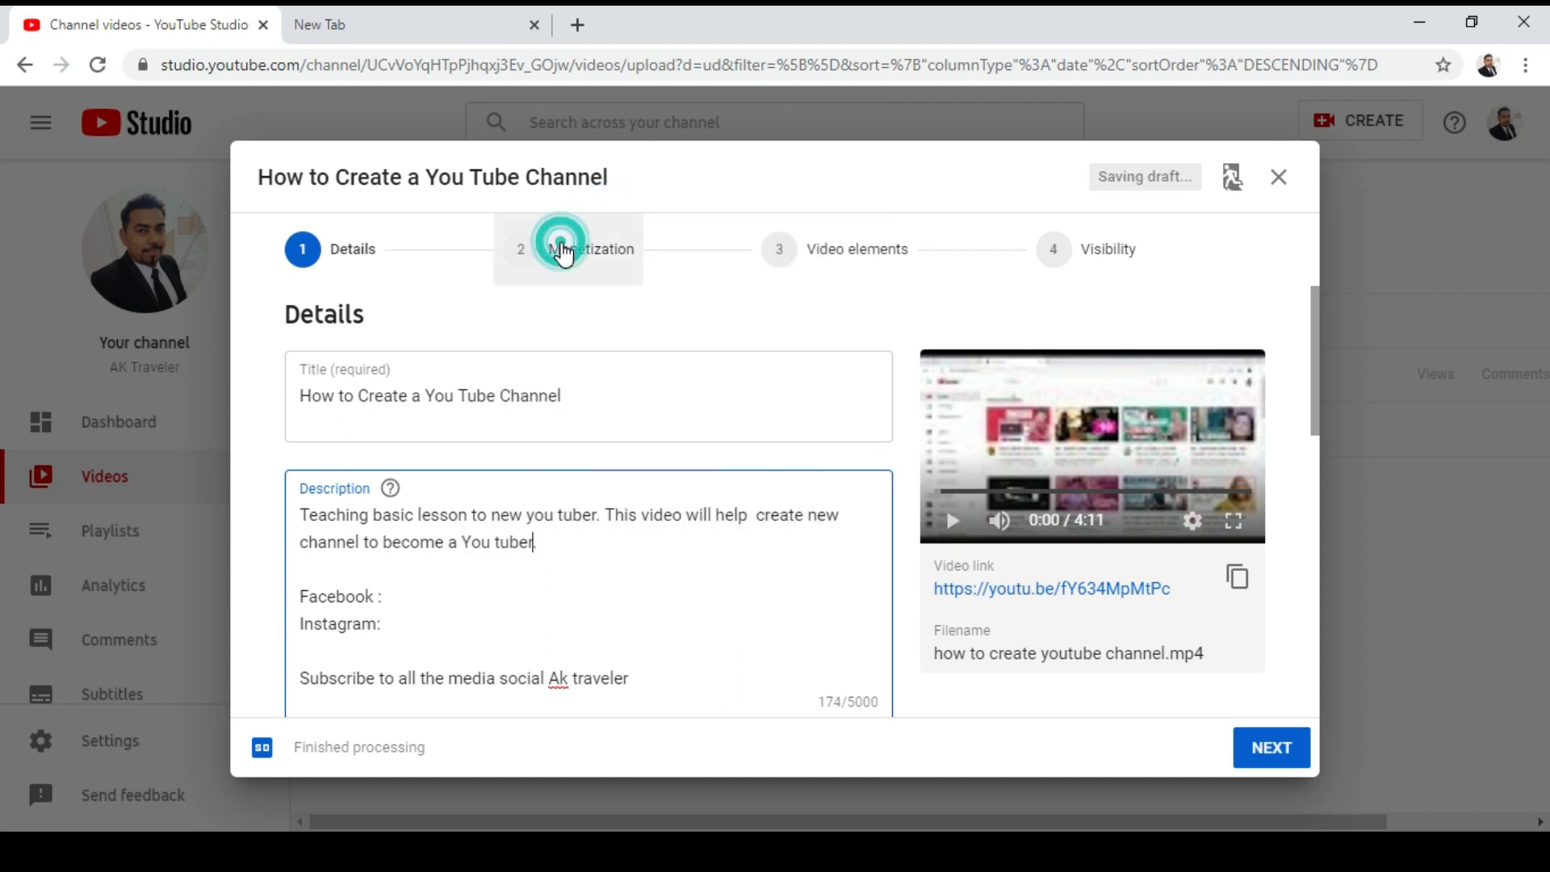
# Upload the "youtube creater" image from the Downloads folder as the video's custom thumbnail
pyautogui.click(410, 593)
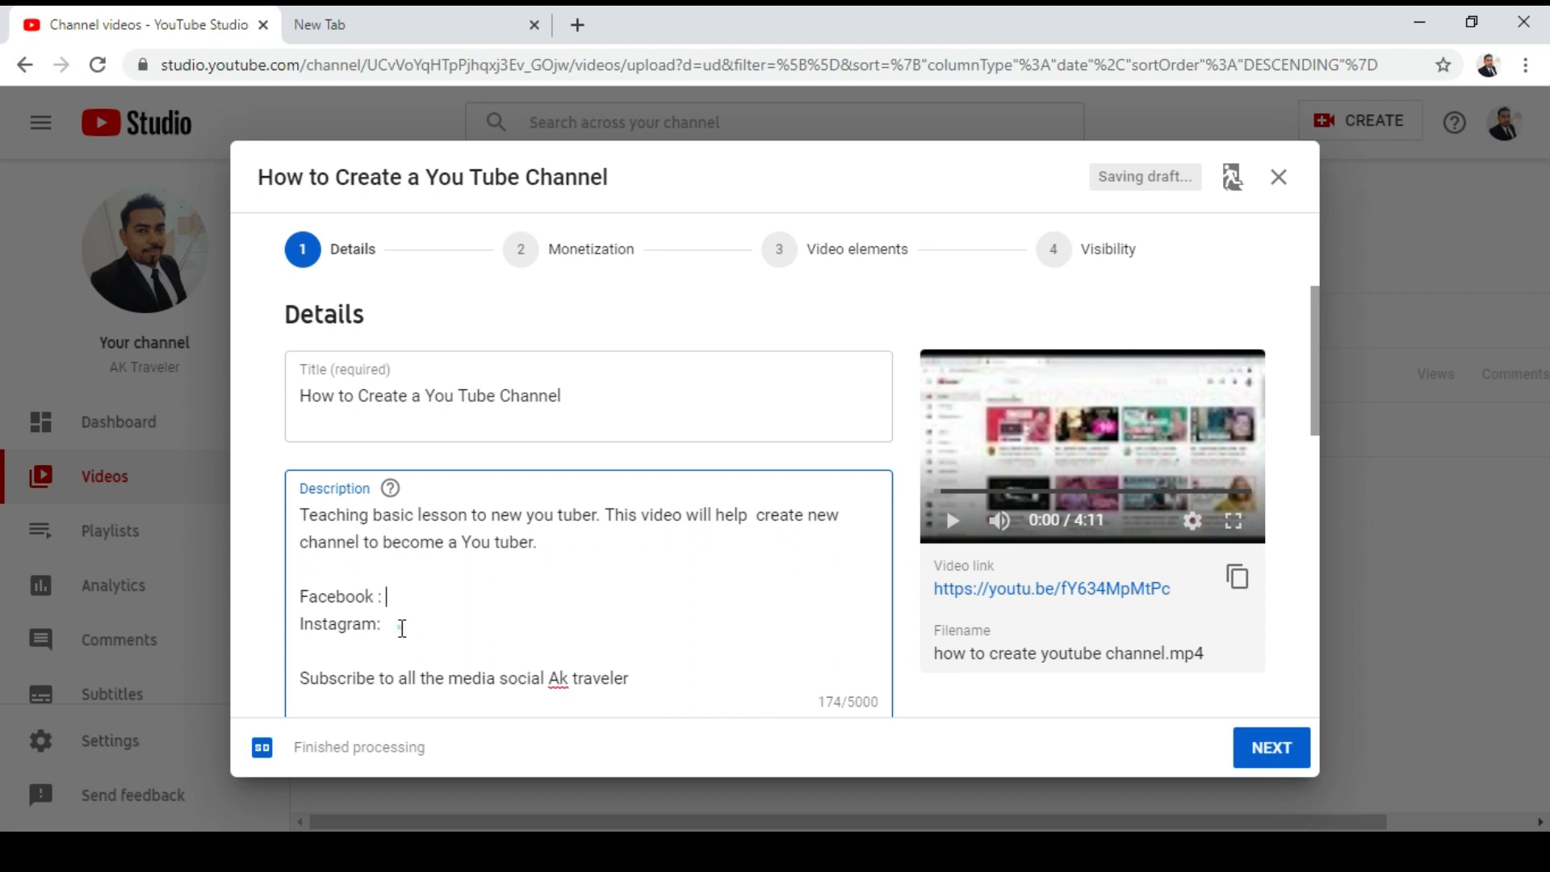
pyautogui.scroll(-3, 402, 624)
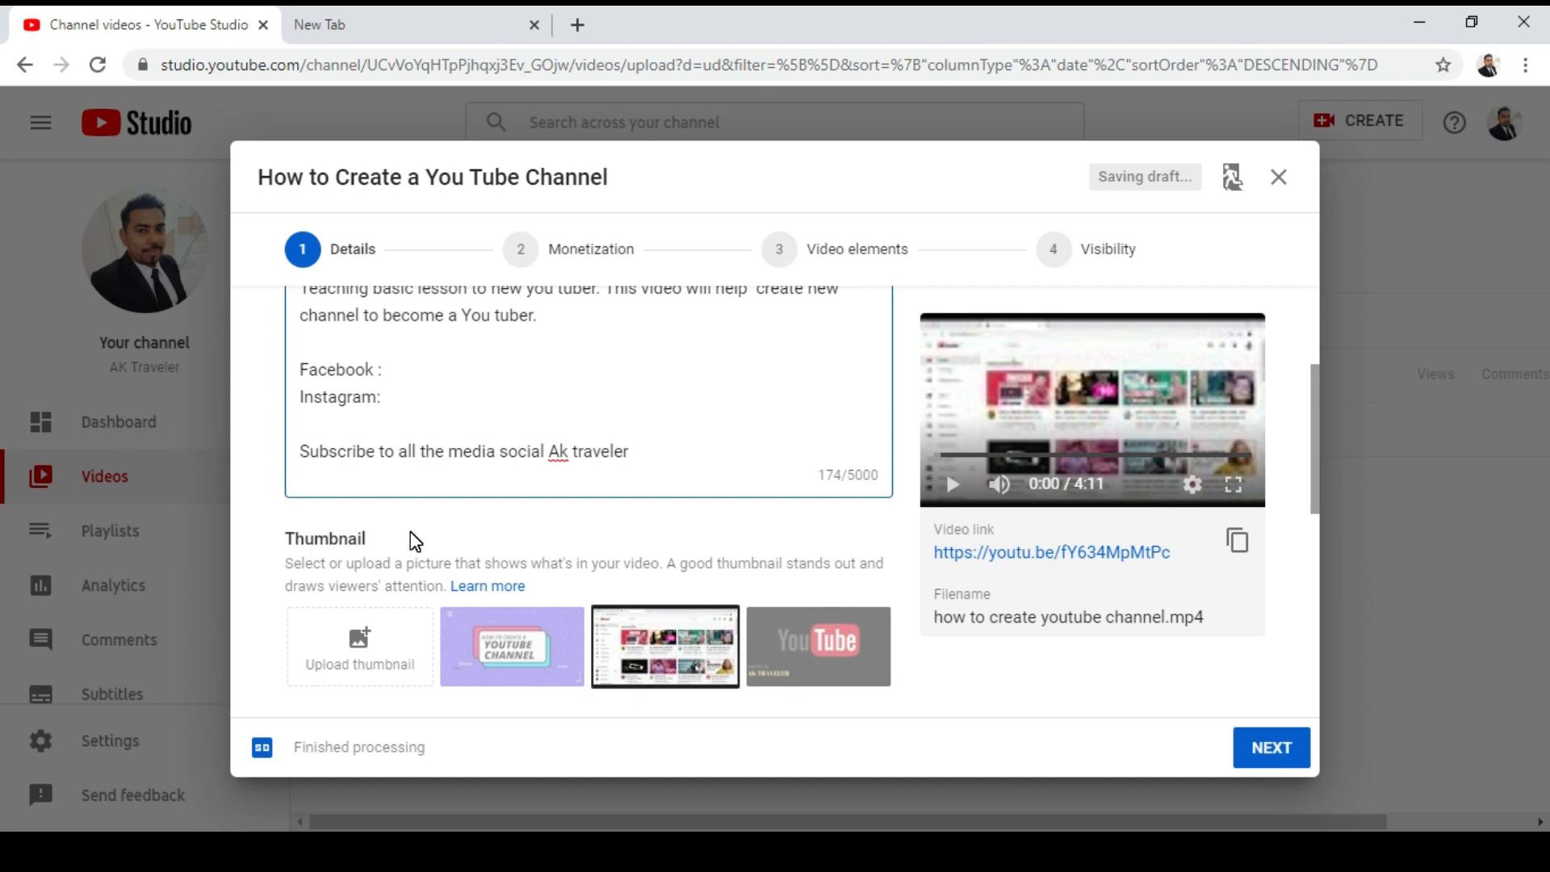
pyautogui.scroll(-2, 874, 447)
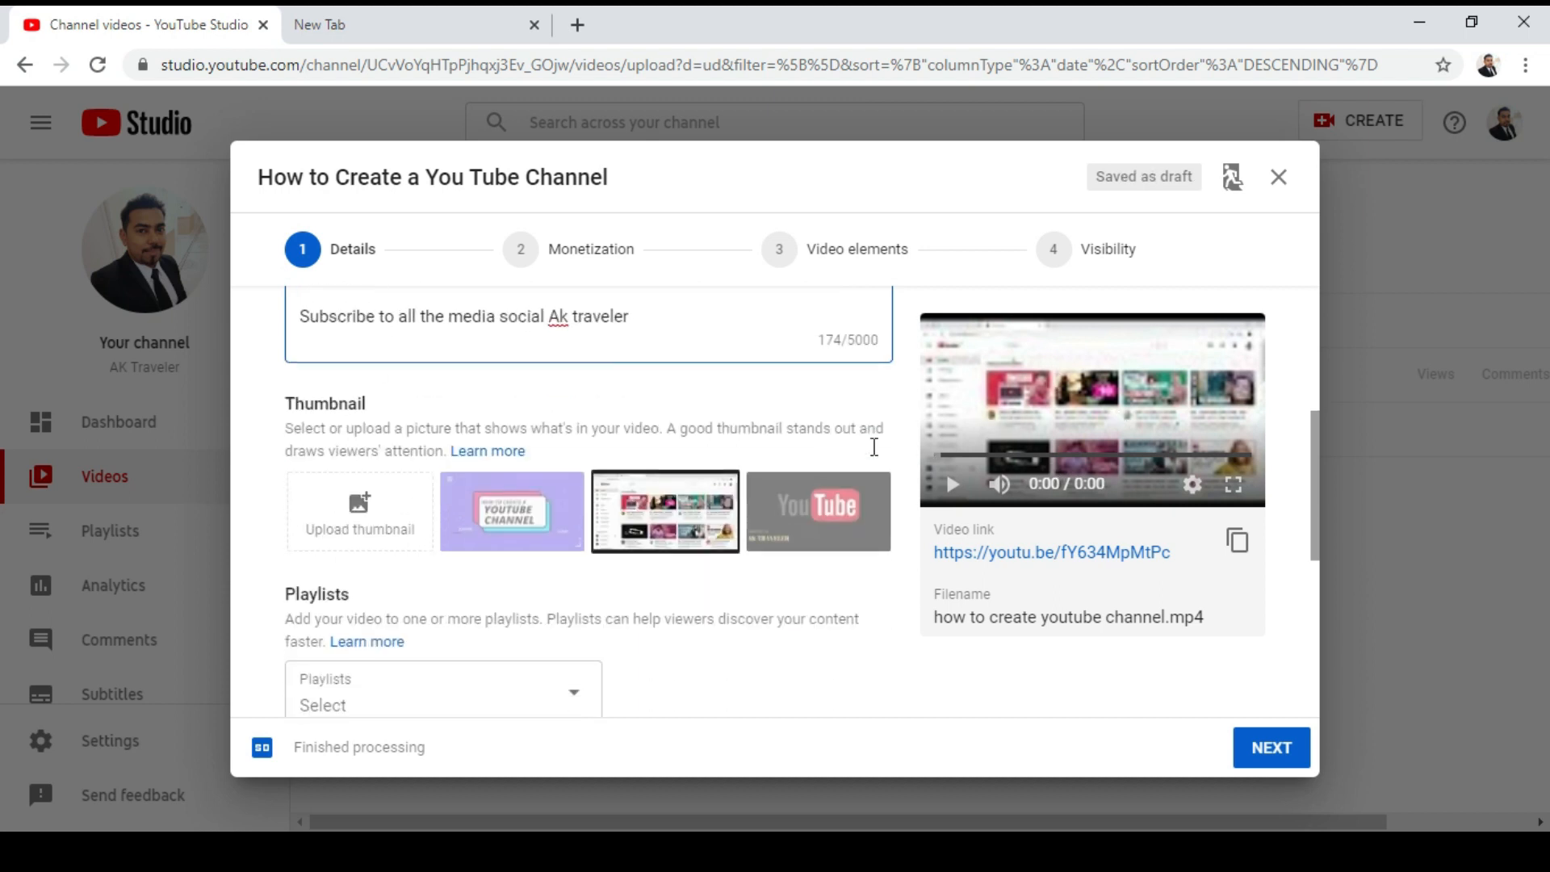
pyautogui.scroll(-1, 874, 446)
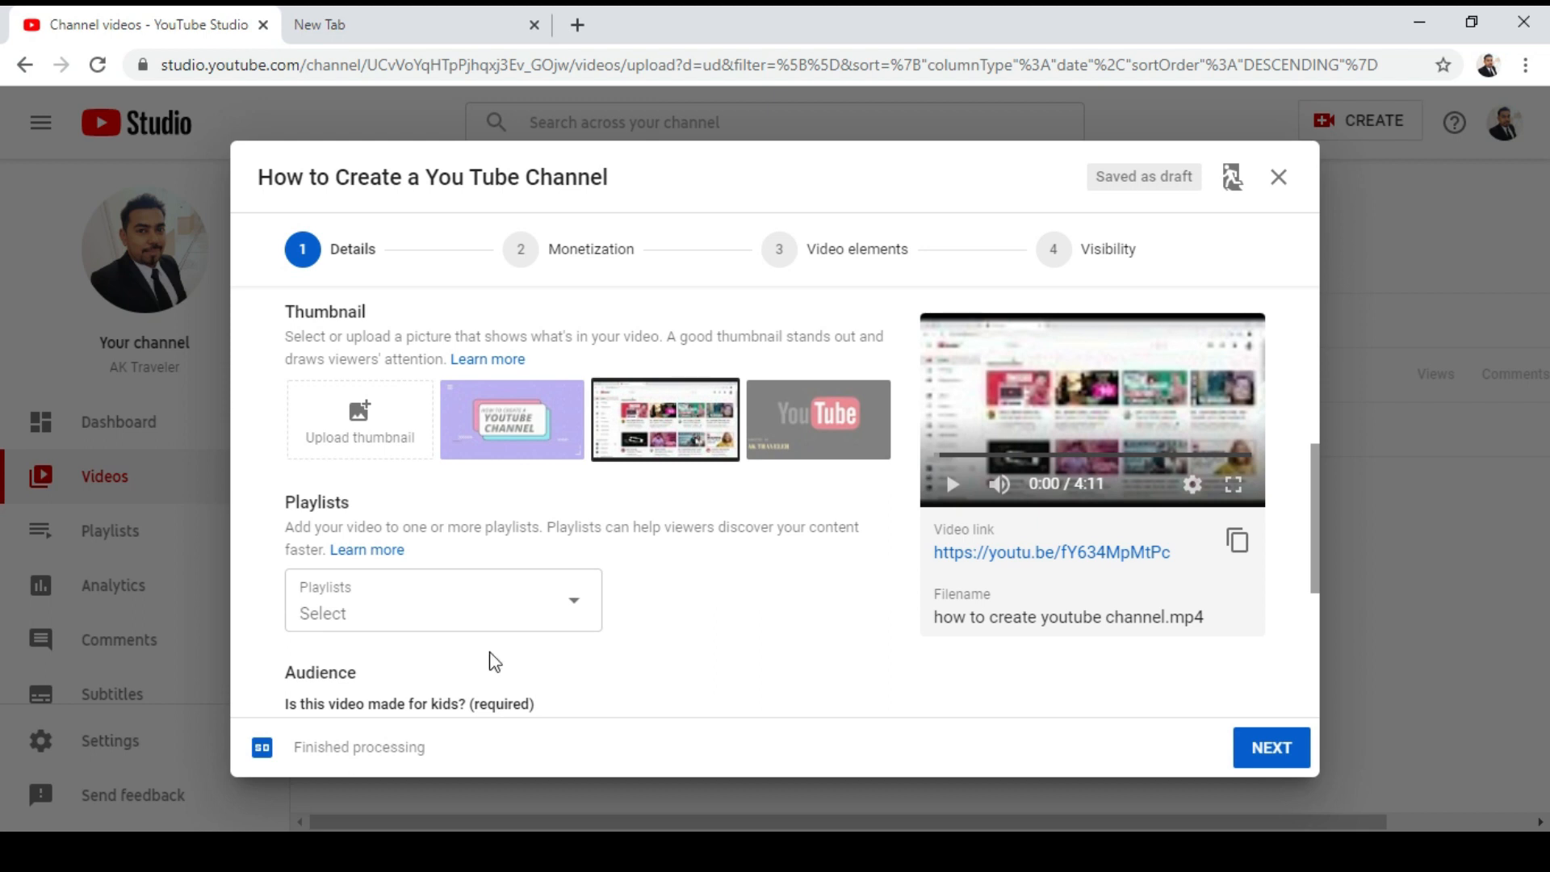
pyautogui.scroll(2, 536, 535)
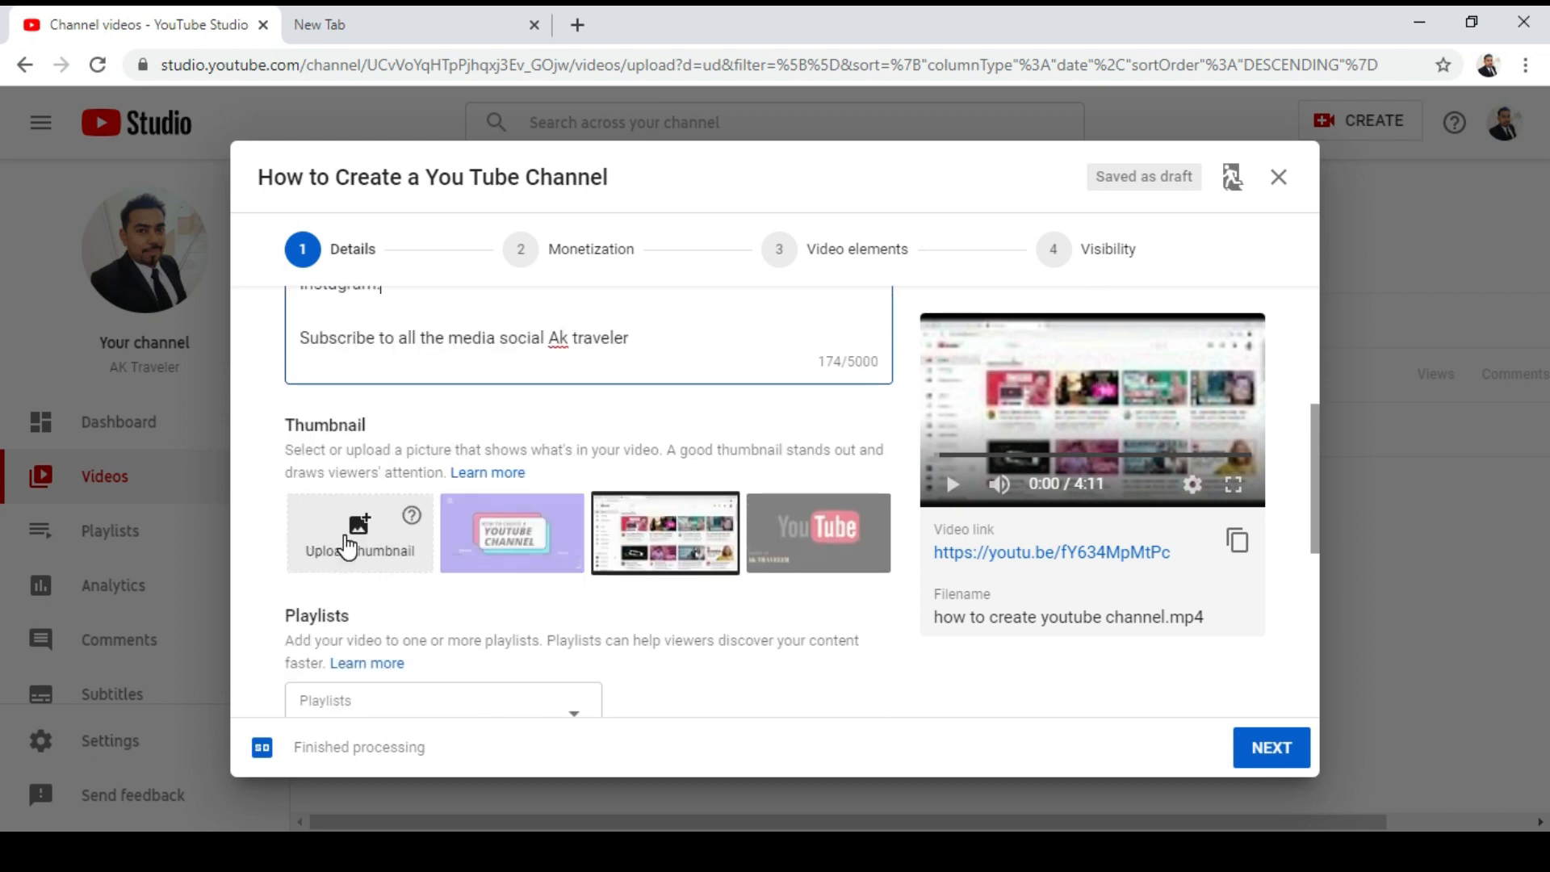
pyautogui.click(339, 557)
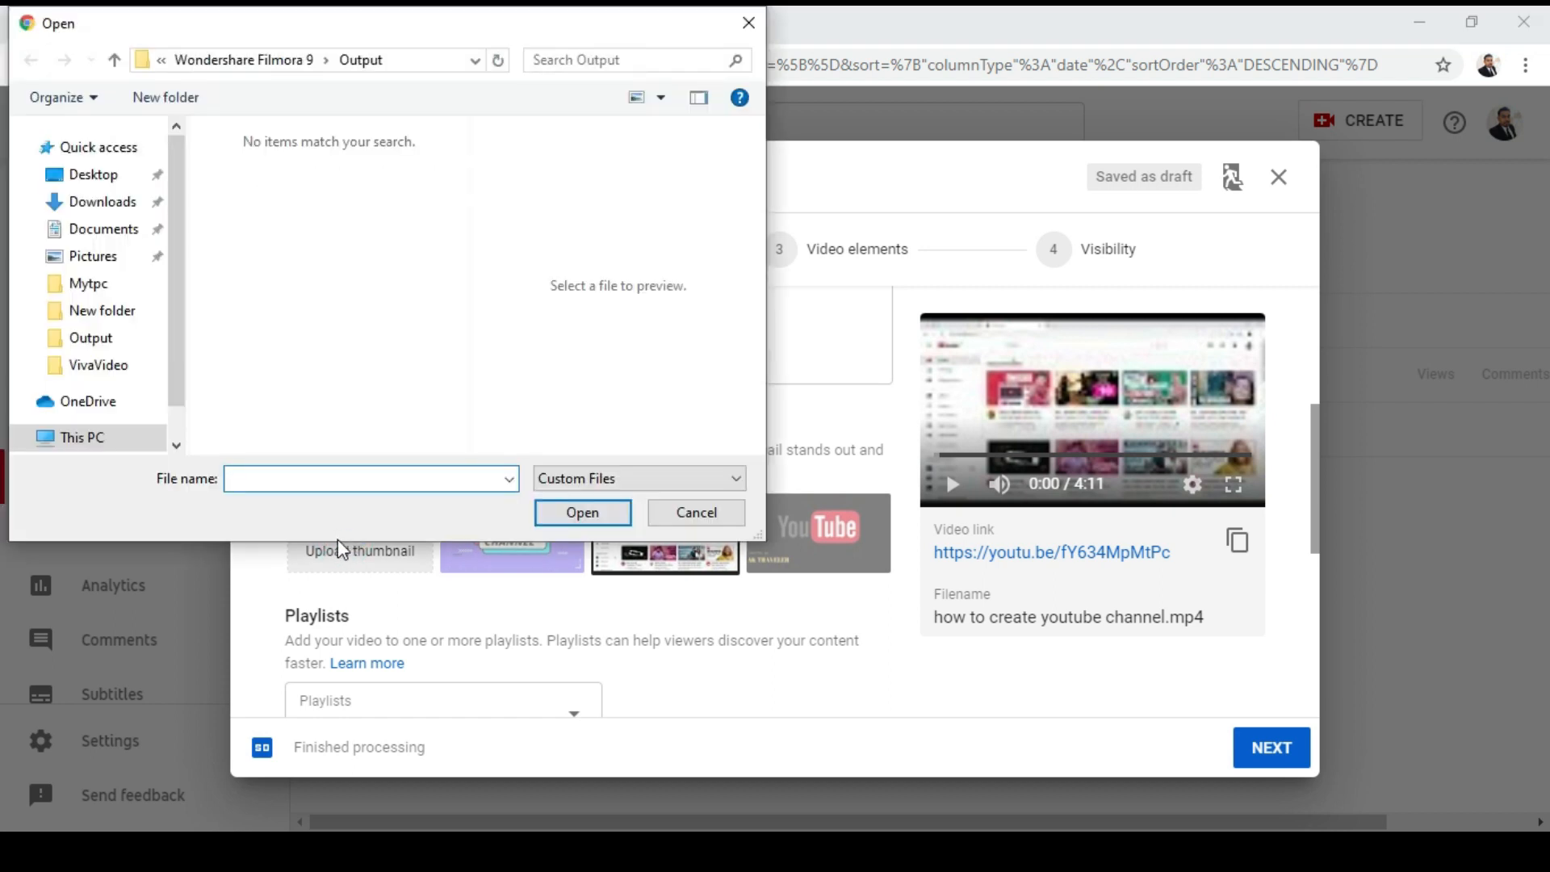
pyautogui.moveTo(175, 242); pyautogui.dragTo(176, 290)
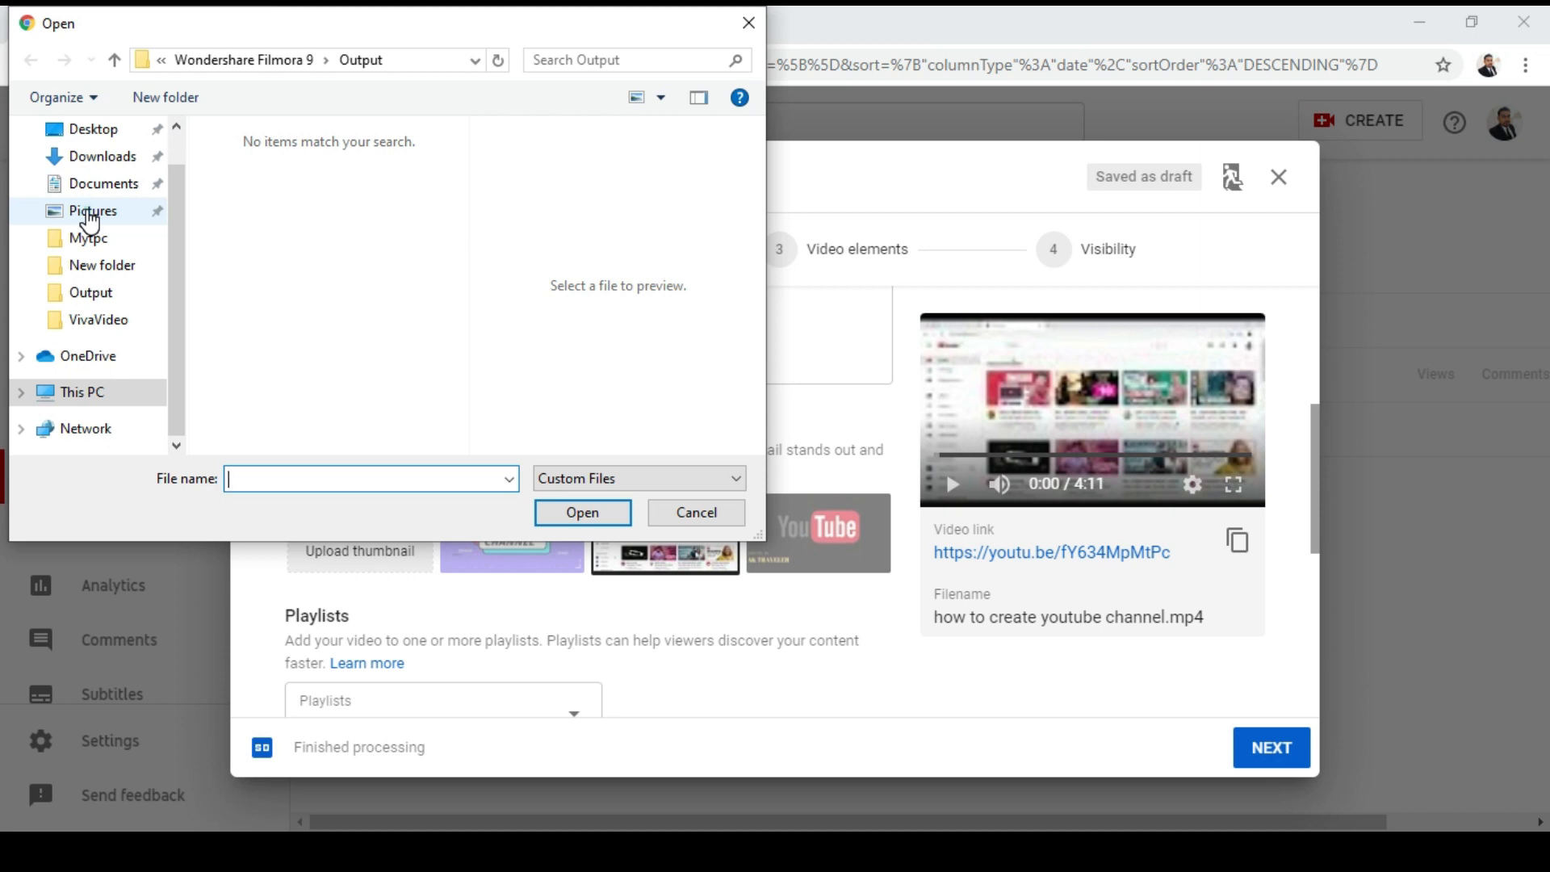
pyautogui.click(89, 215)
pyautogui.scroll(2, 180, 291)
pyautogui.click(83, 203)
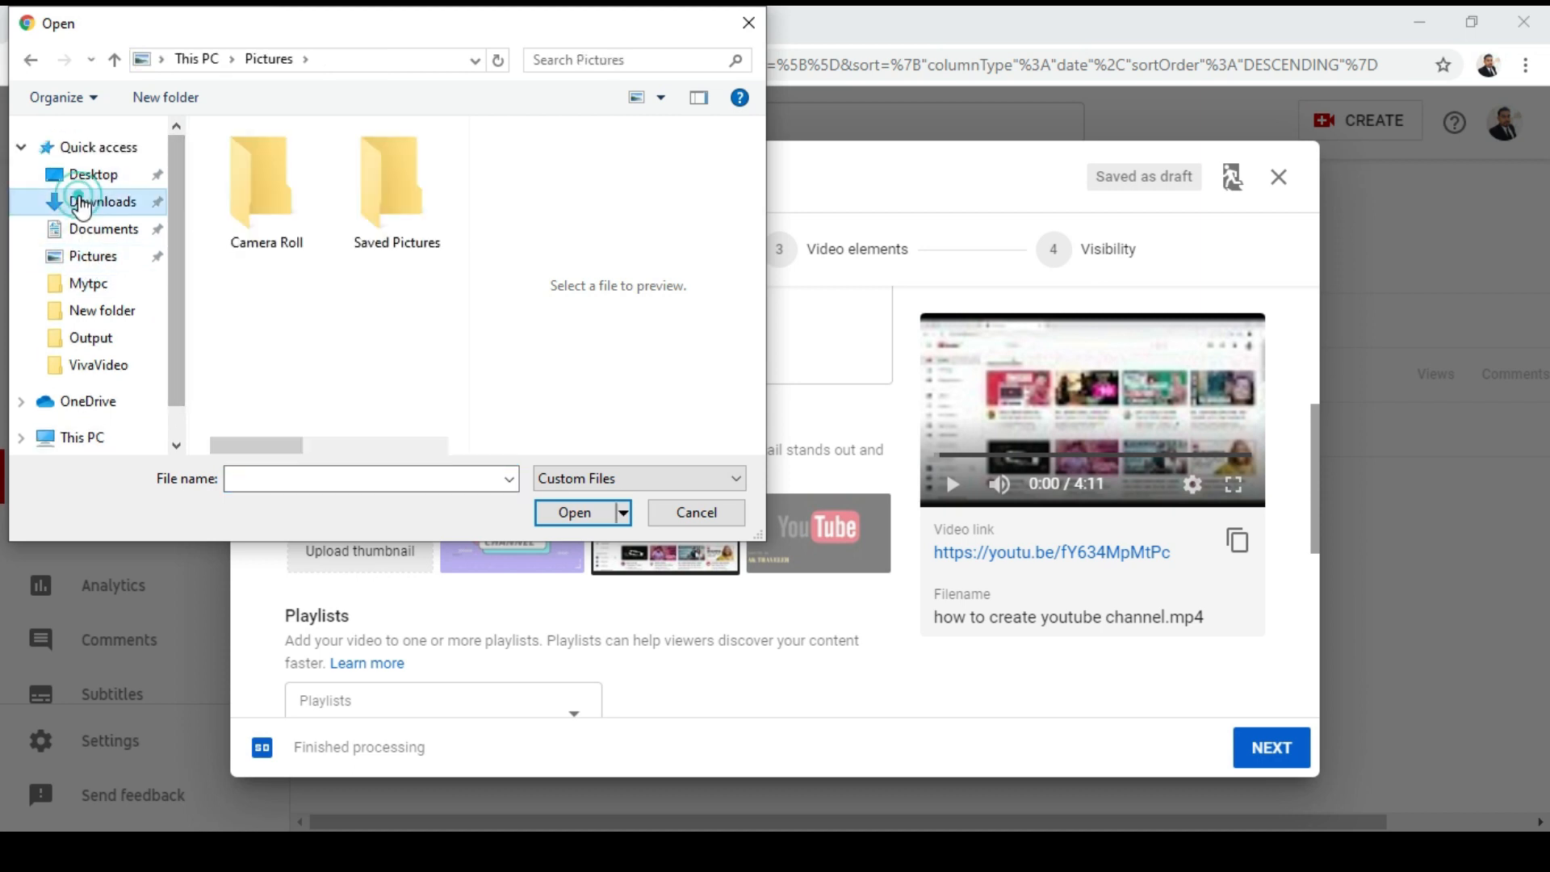
pyautogui.click(359, 196)
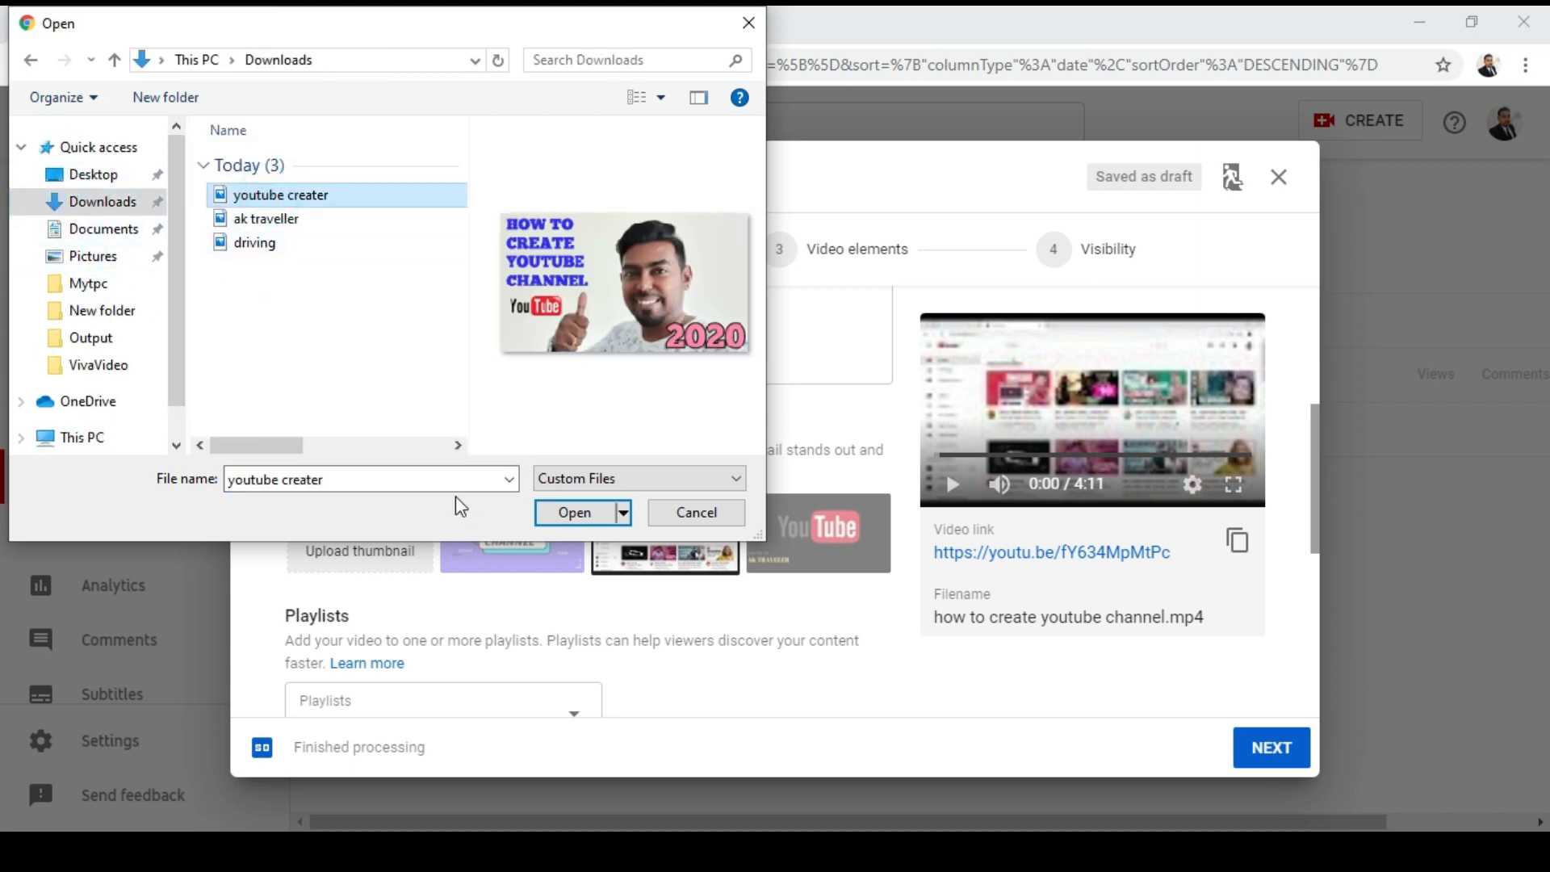
pyautogui.click(574, 514)
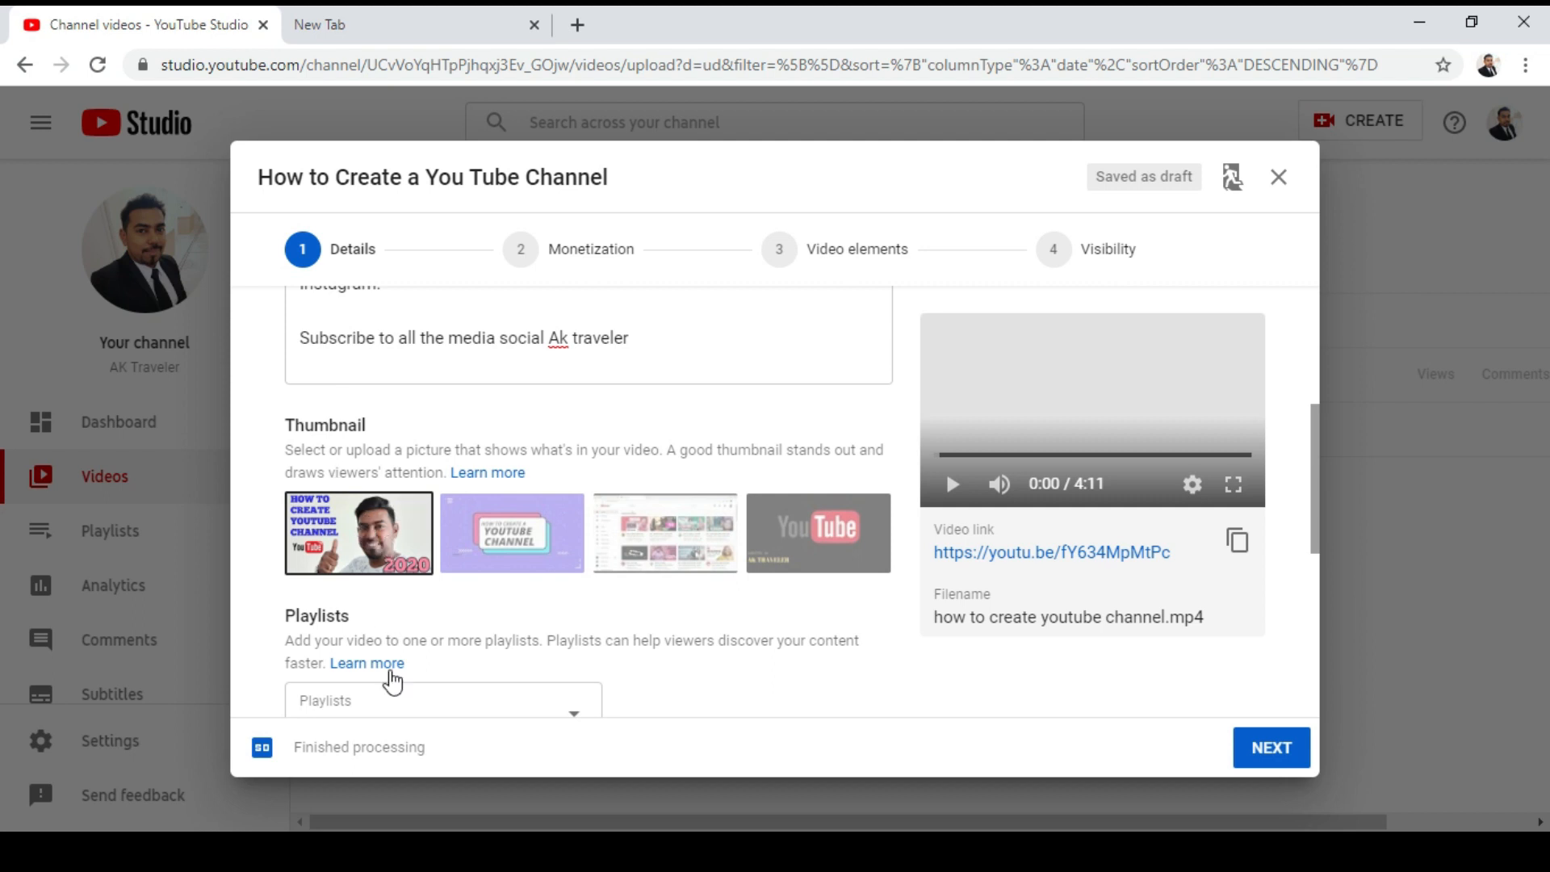
# Expand the additional video options below the audience setting and activate the empty Tags field
pyautogui.scroll(-3, 476, 609)
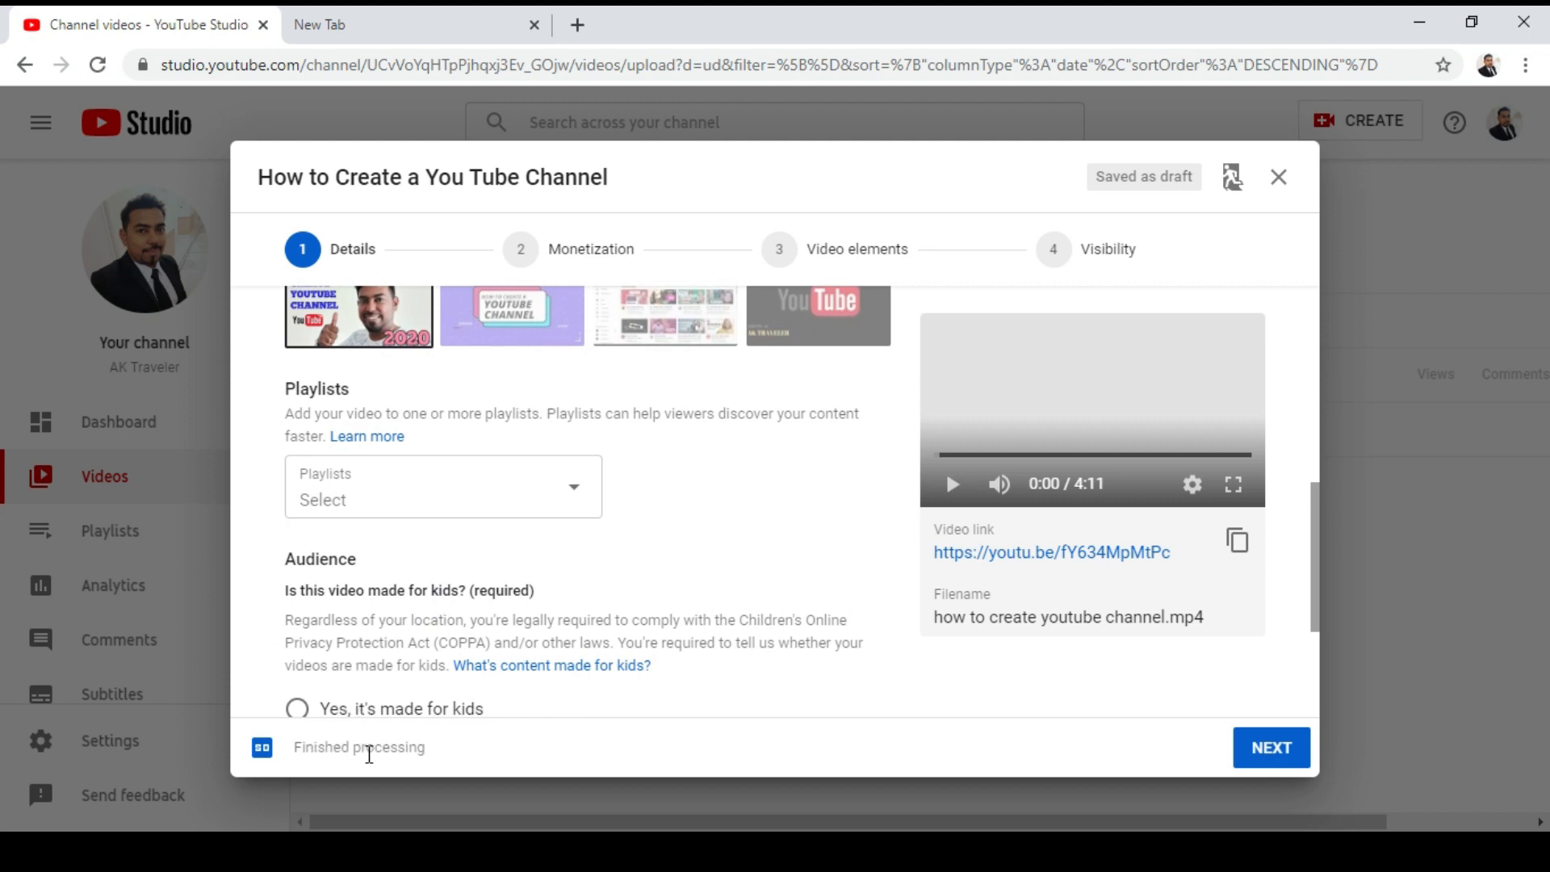
pyautogui.scroll(-3, 495, 477)
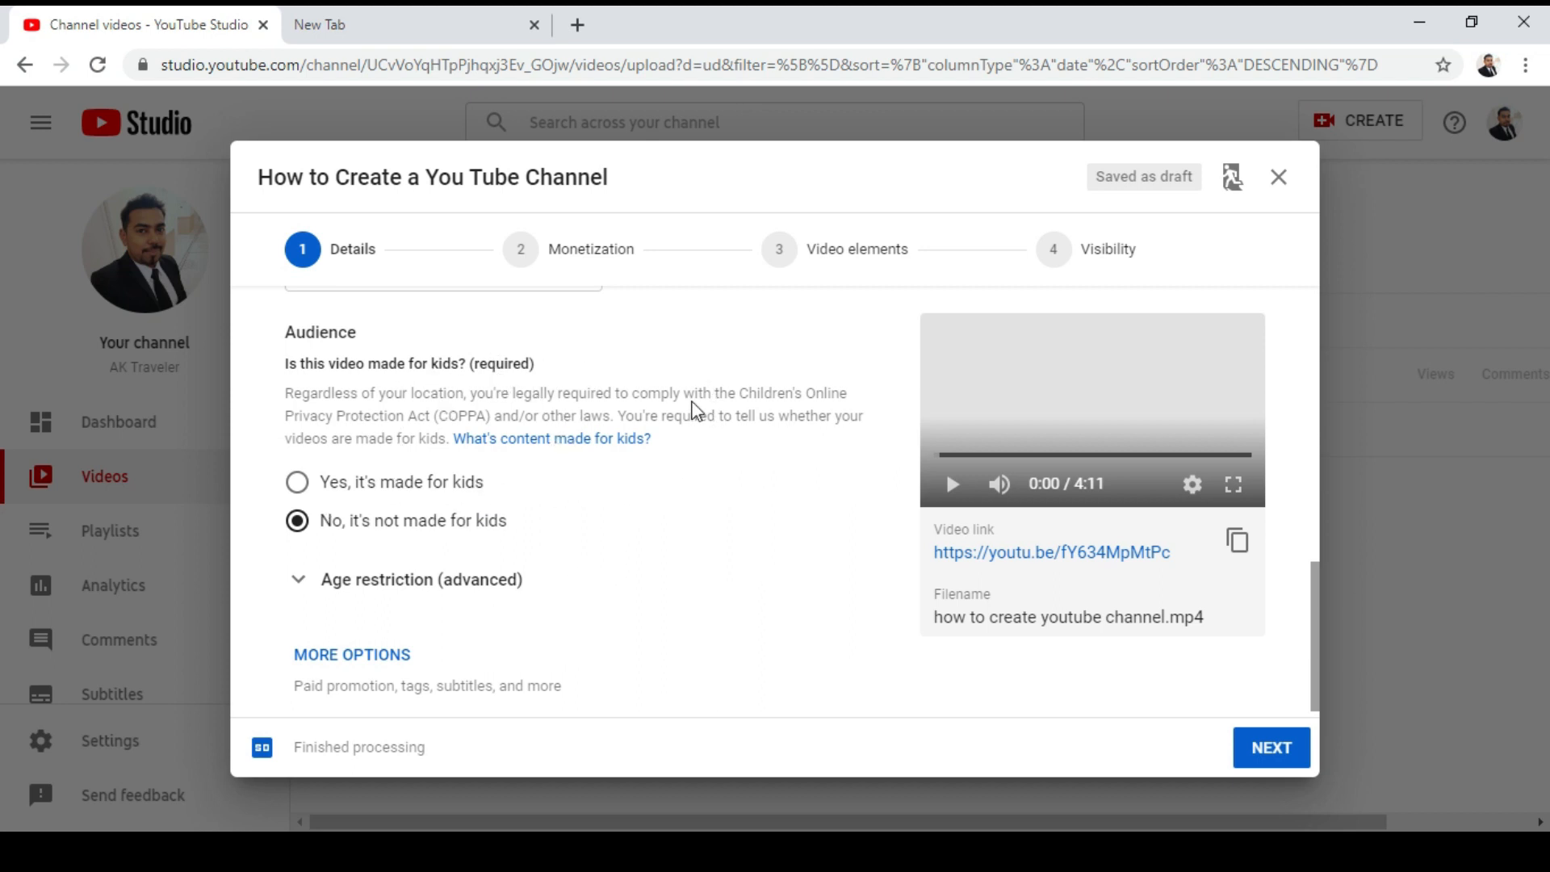
pyautogui.scroll(-1, 693, 463)
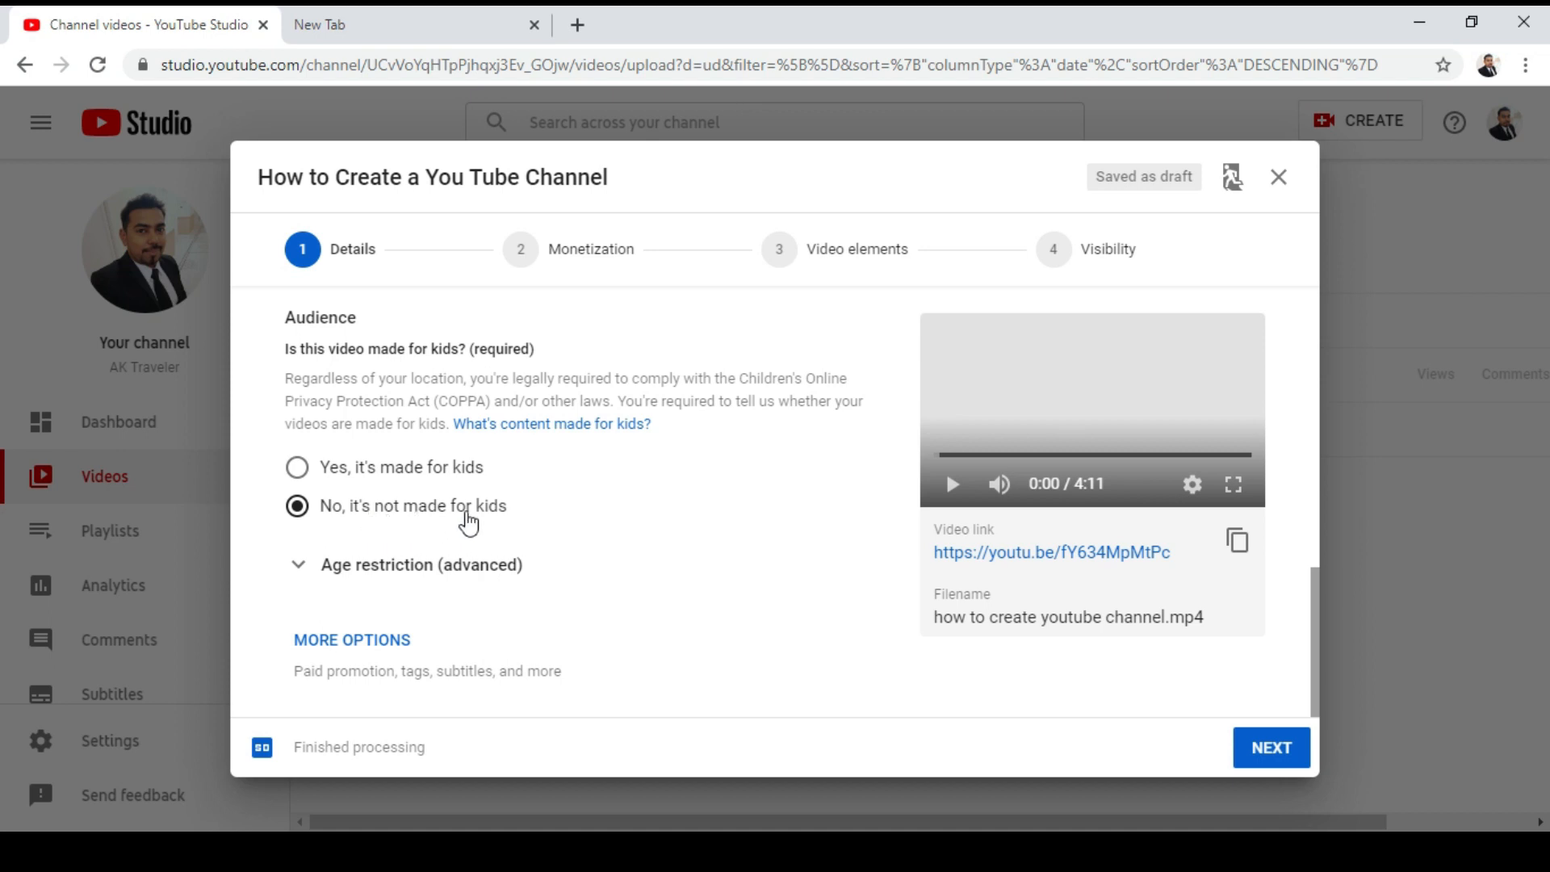
pyautogui.click(408, 642)
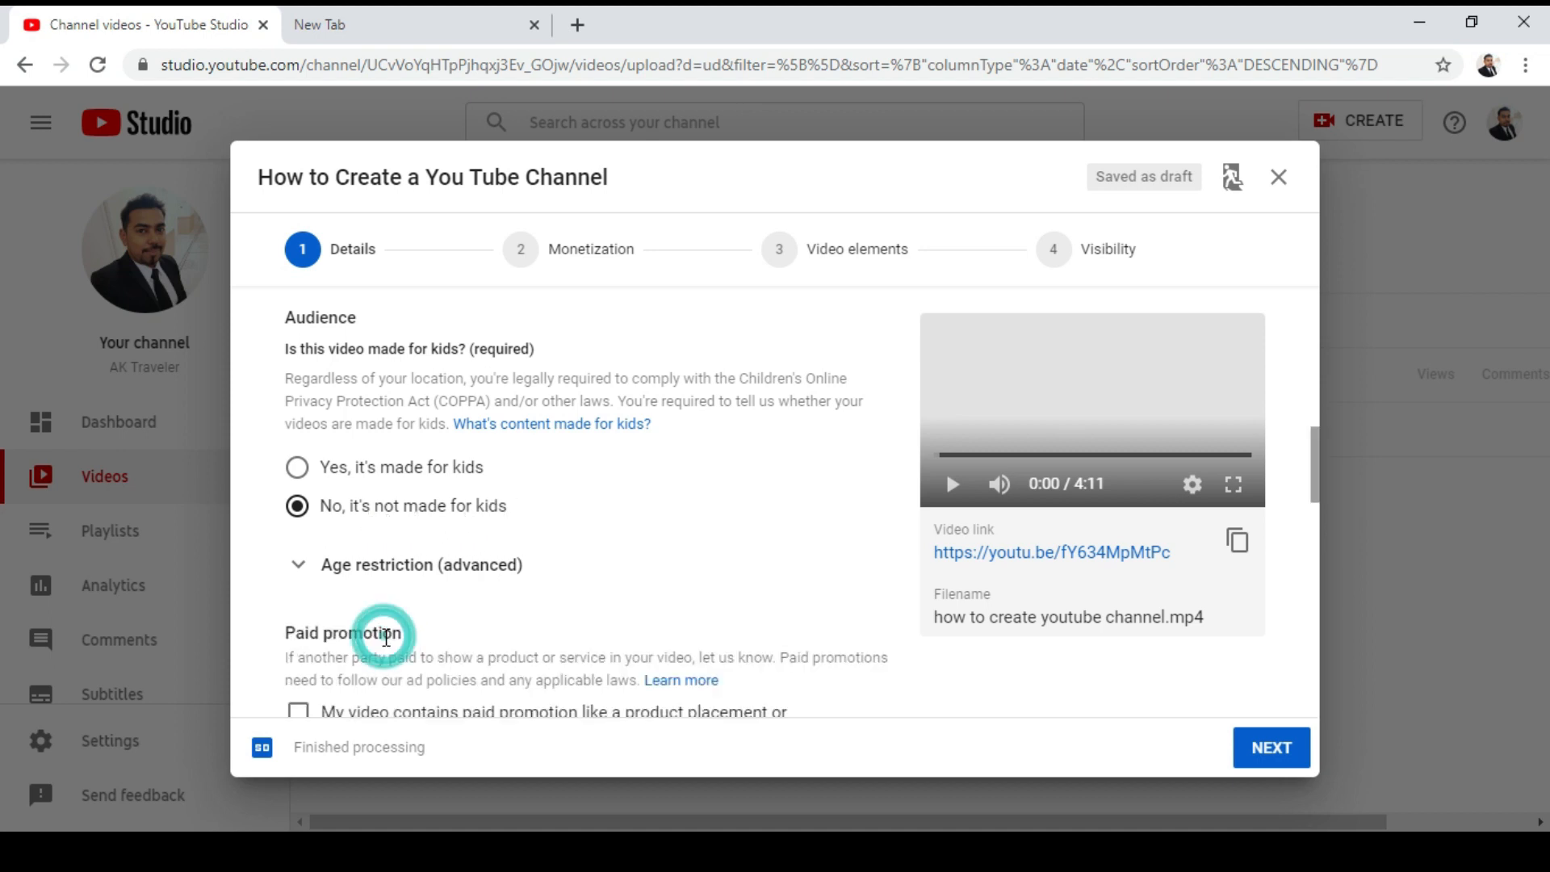
pyautogui.scroll(-3, 399, 623)
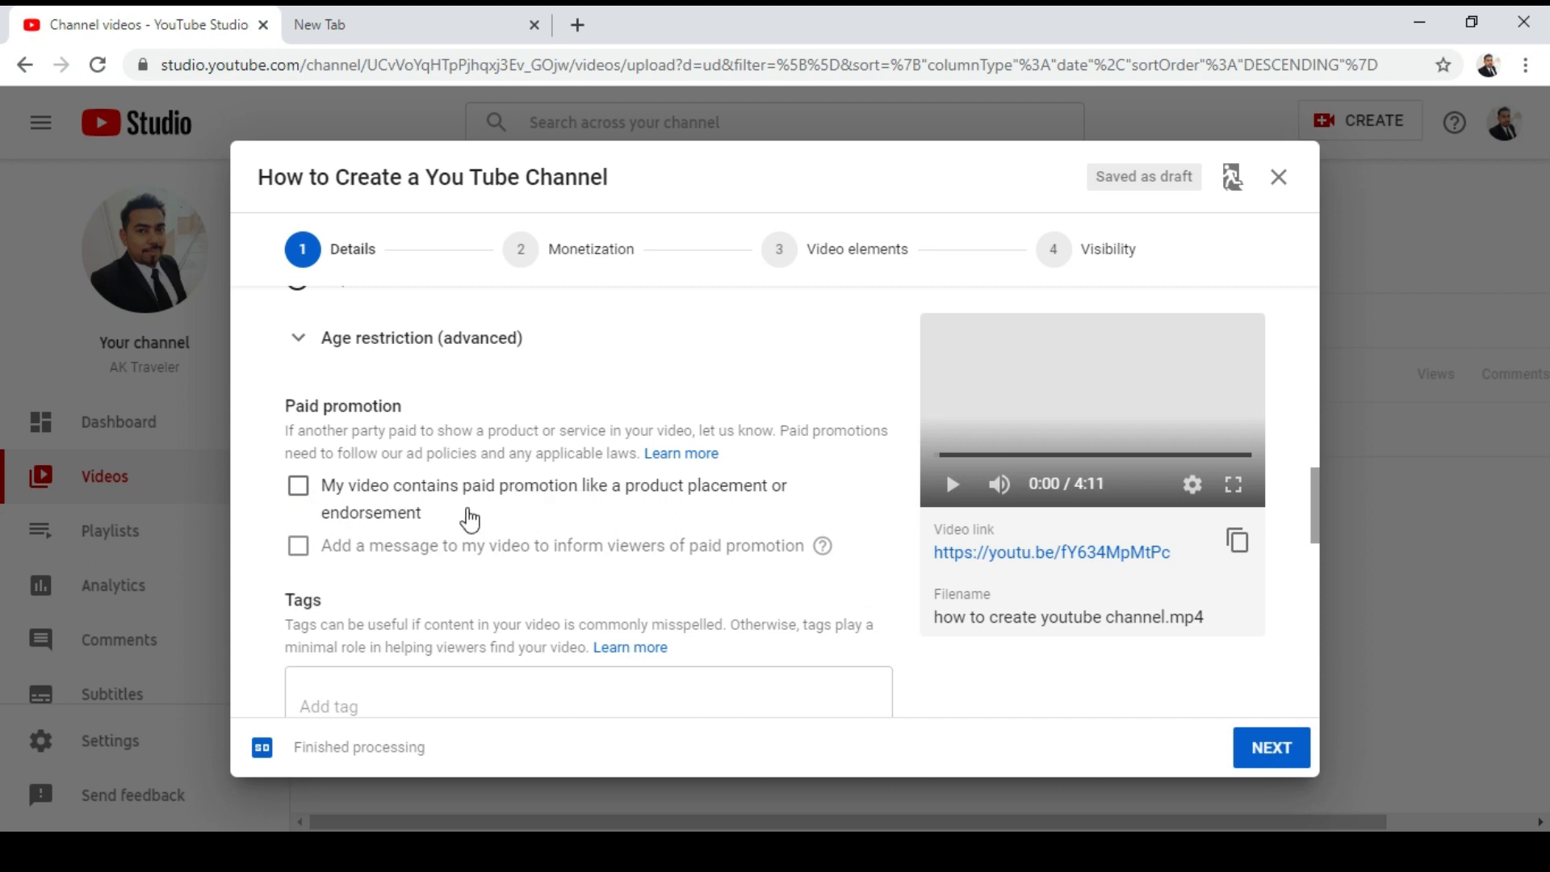
pyautogui.scroll(-4, 468, 520)
pyautogui.scroll(2, 468, 516)
pyautogui.click(382, 479)
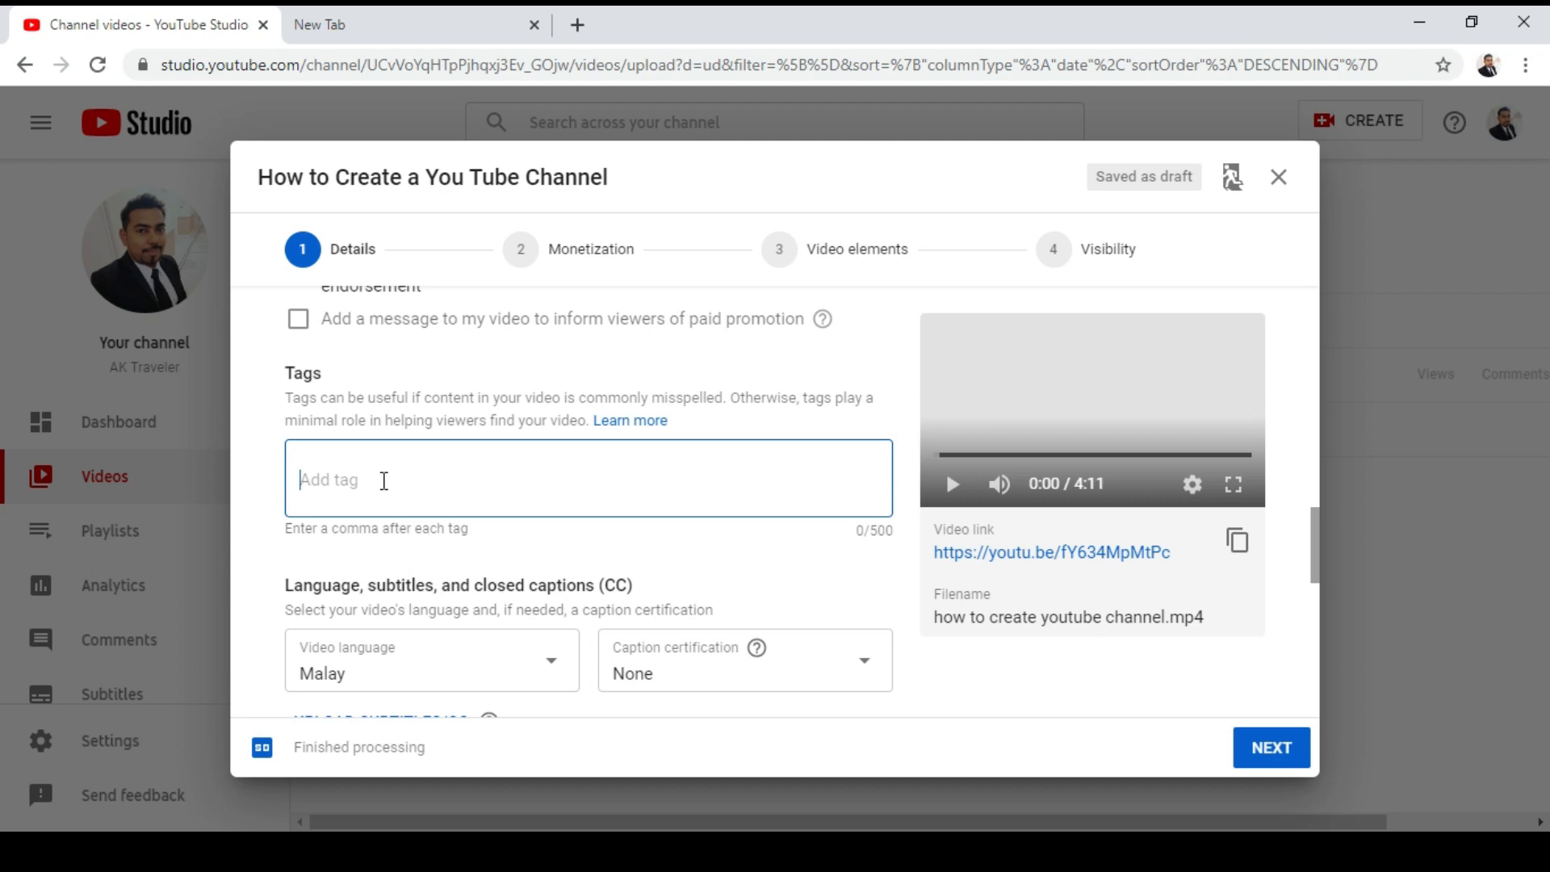
# Search Google in the other browser tab for "how to create youtube channel" and go to the related searches
pyautogui.click(402, 24)
pyautogui.click(386, 61)
pyautogui.write('how ot')
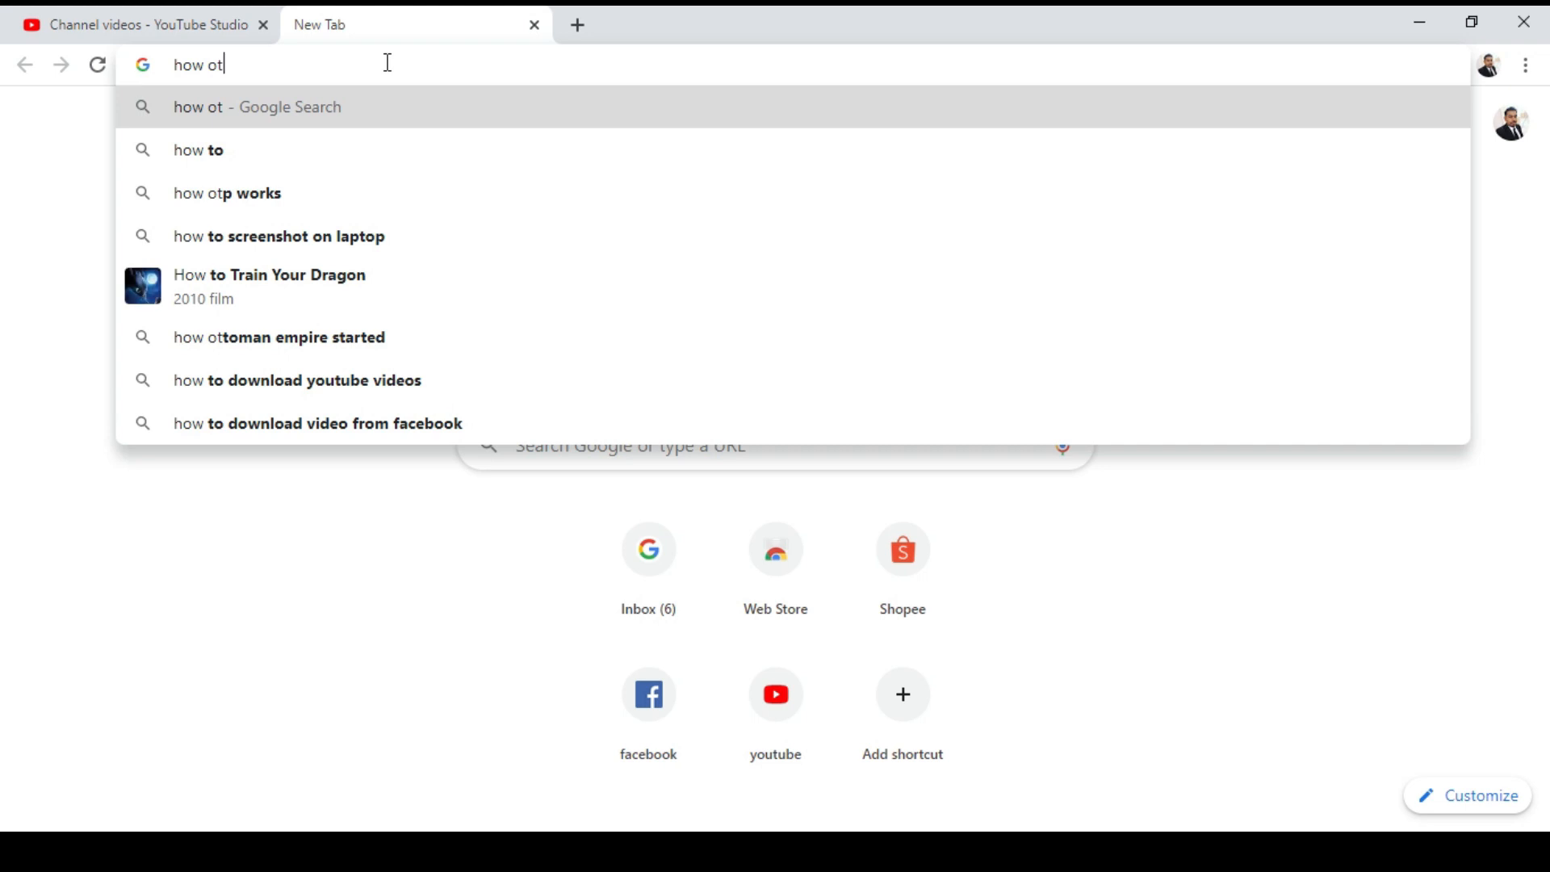
pyautogui.press('BackSpace')
pyautogui.press('BackSpace')
pyautogui.write('to')
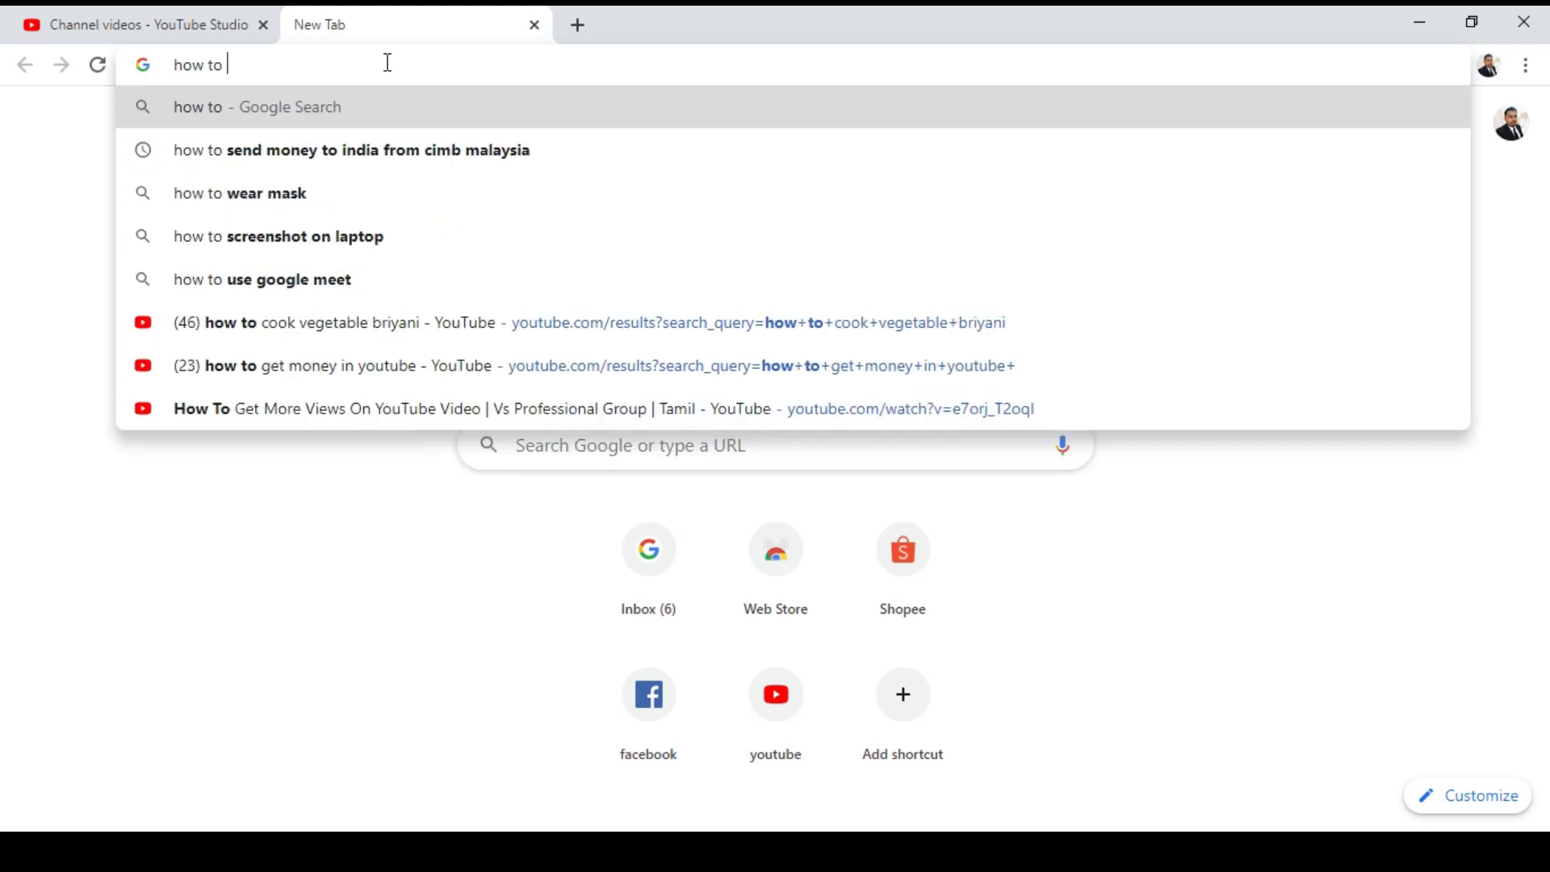
pyautogui.write(' crea')
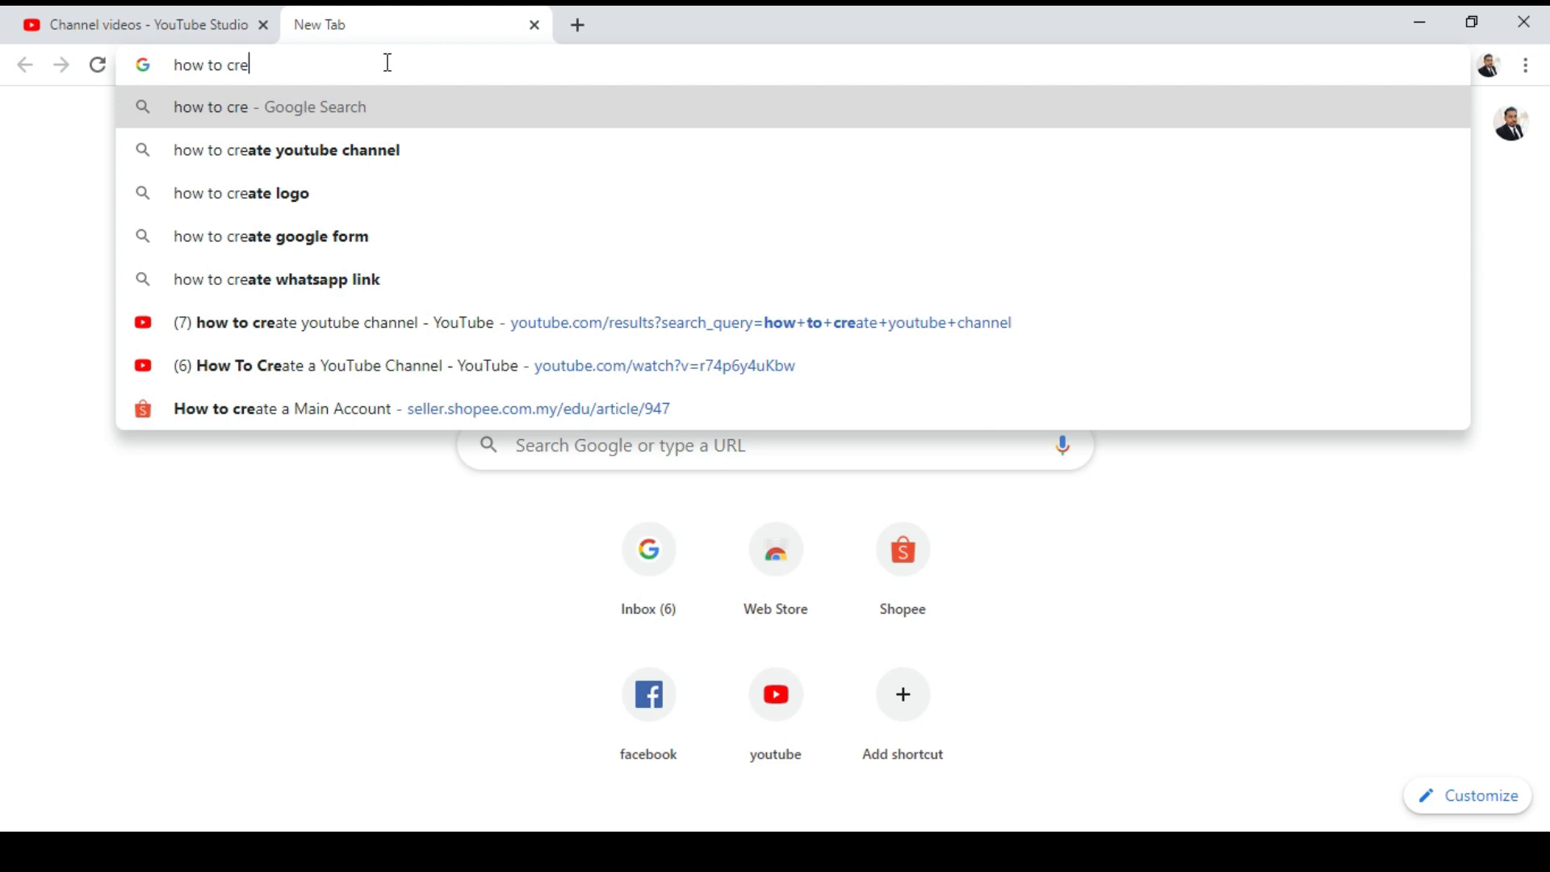
pyautogui.click(339, 153)
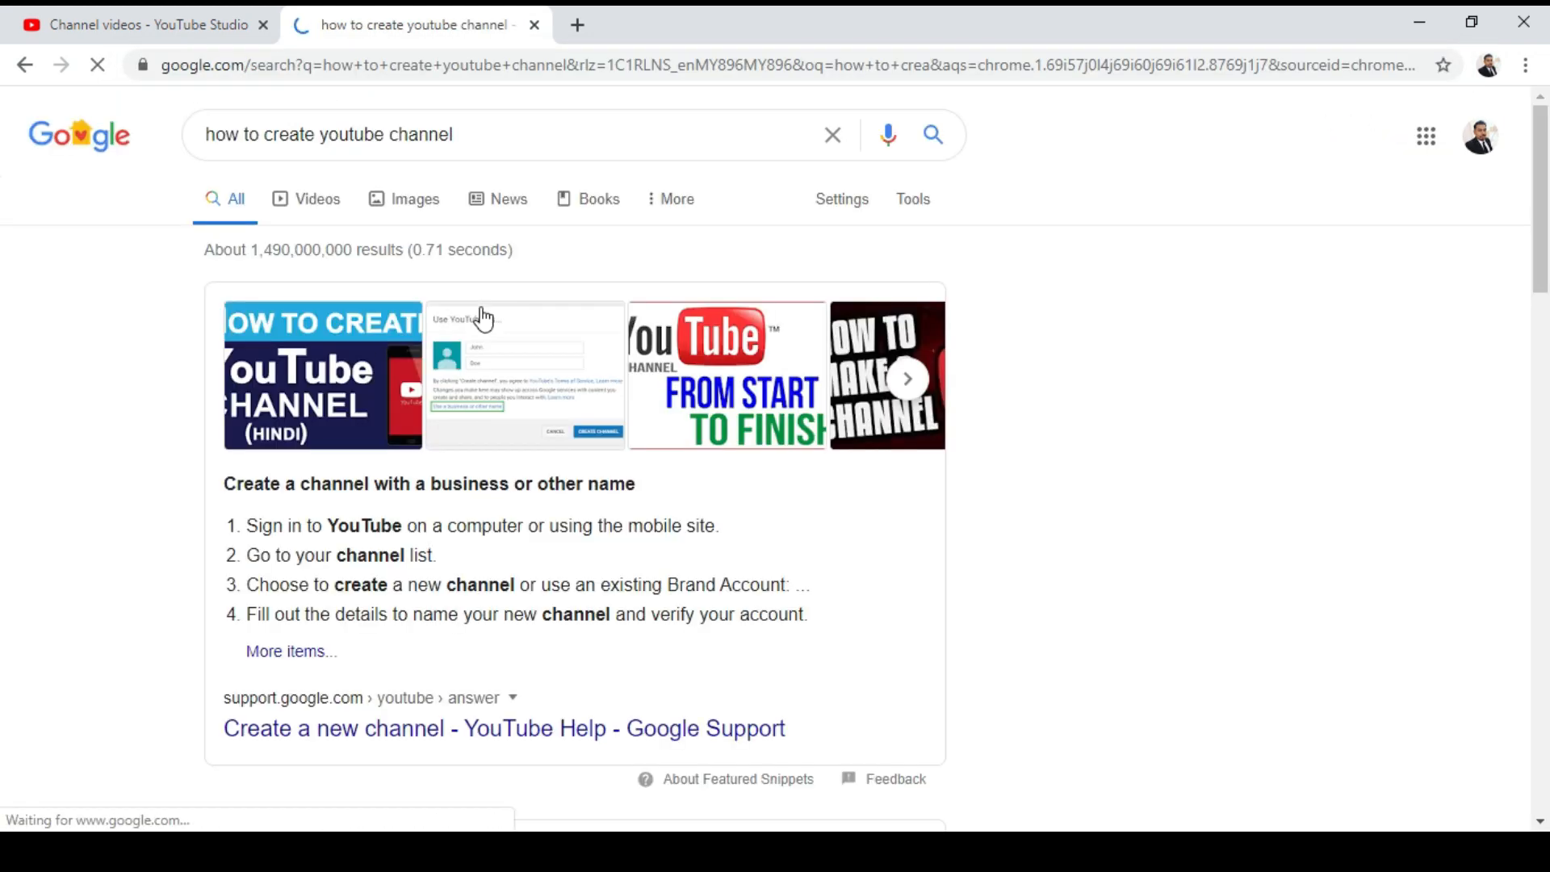
pyautogui.scroll(-15, 483, 315)
pyautogui.scroll(-7, 481, 308)
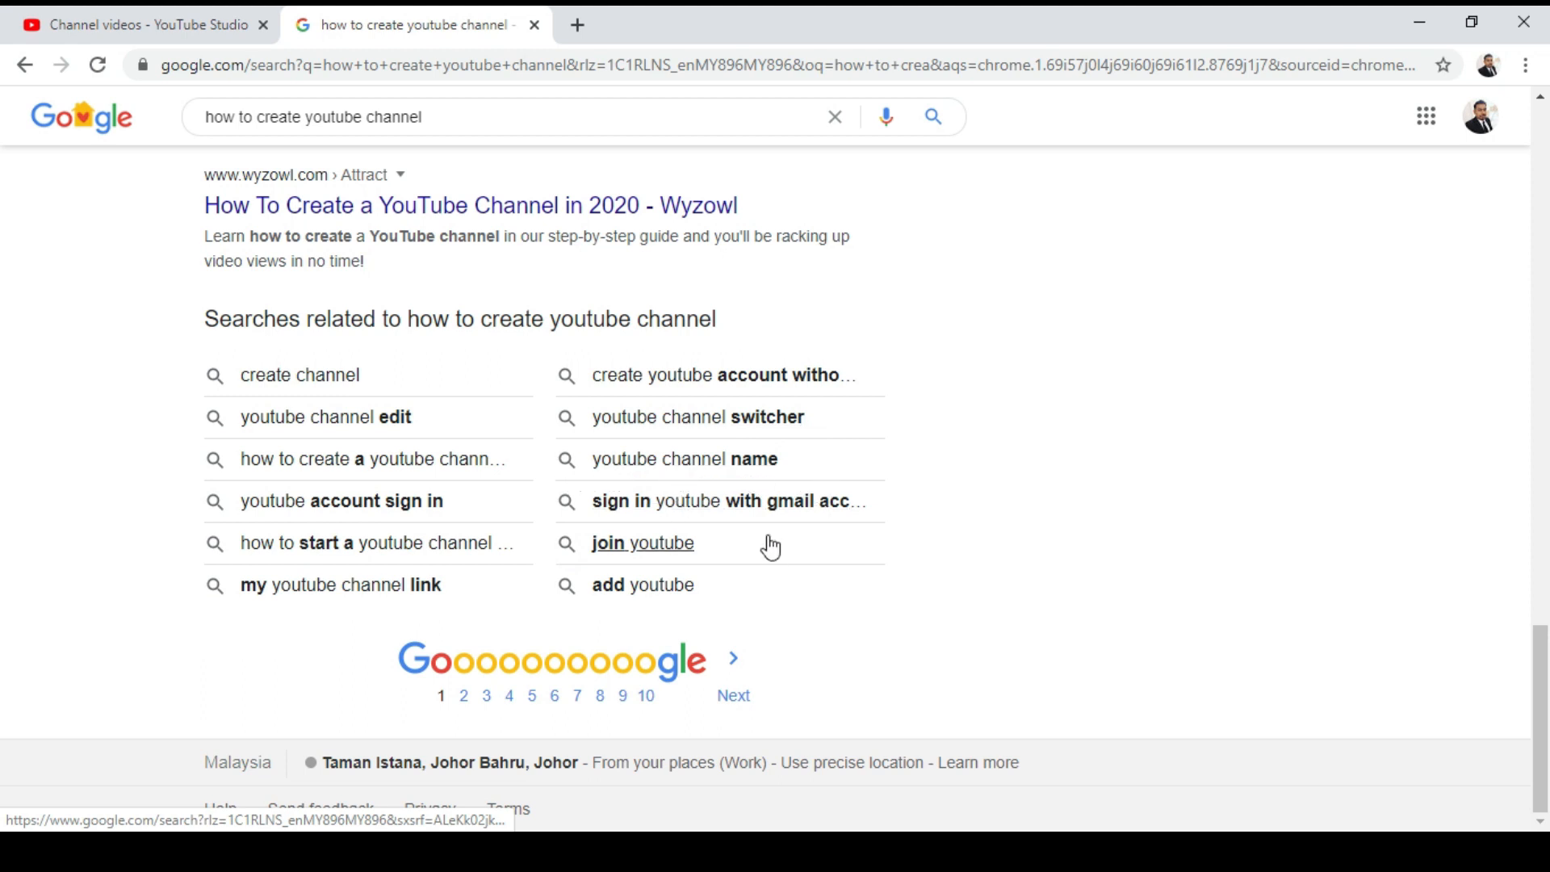
# Try to add the first four related searches to the video's tags in one go, and remove the pasted tag
pyautogui.moveTo(509, 499); pyautogui.dragTo(442, 508)
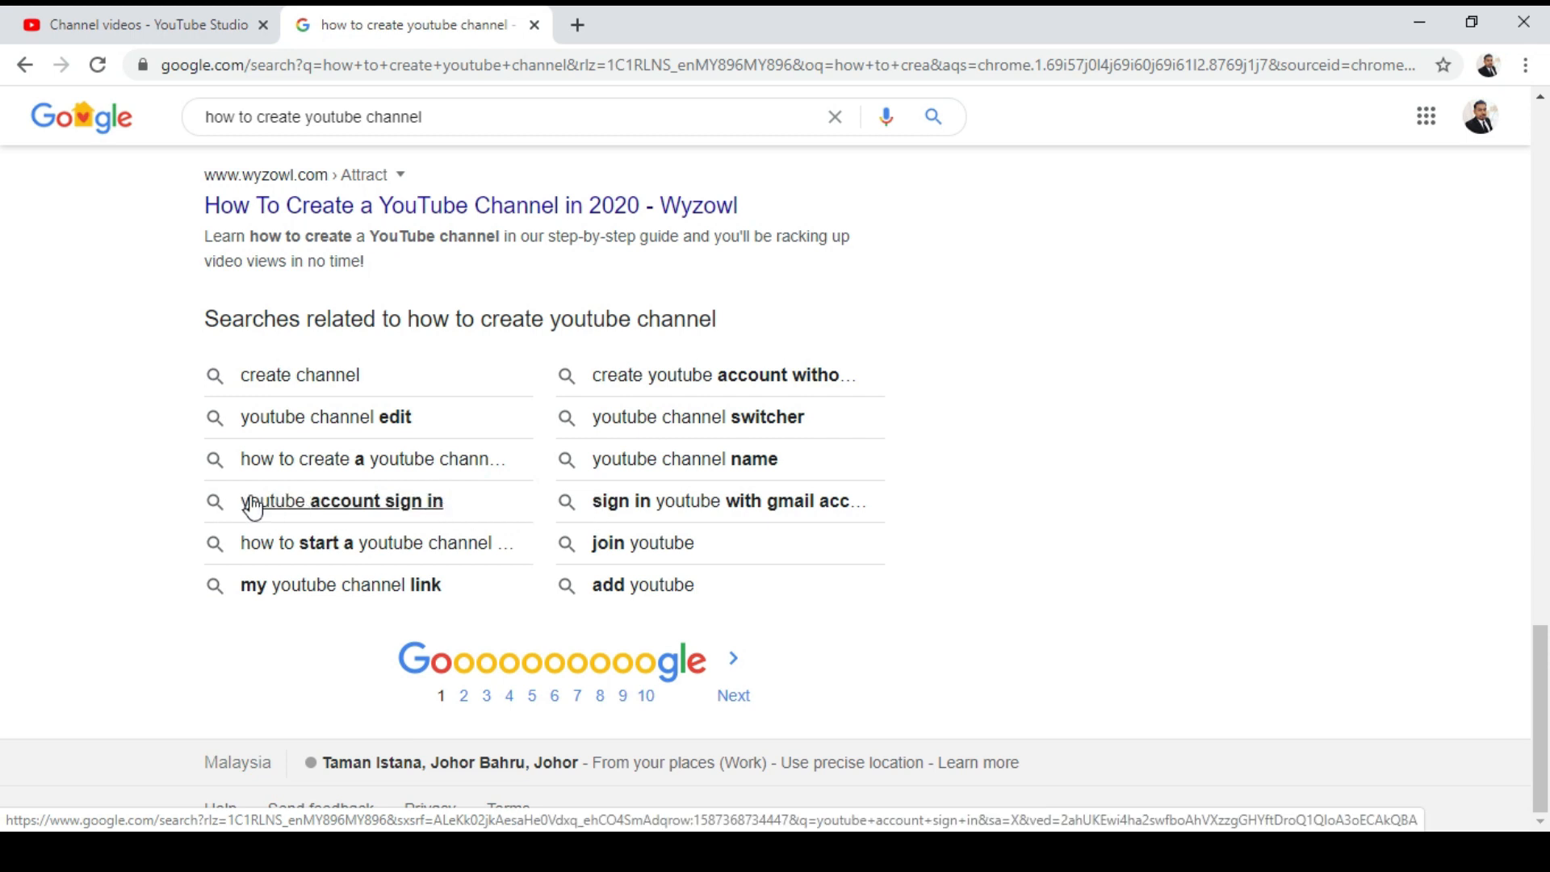
pyautogui.moveTo(231, 502); pyautogui.dragTo(324, 500)
pyautogui.moveTo(148, 495); pyautogui.dragTo(479, 488)
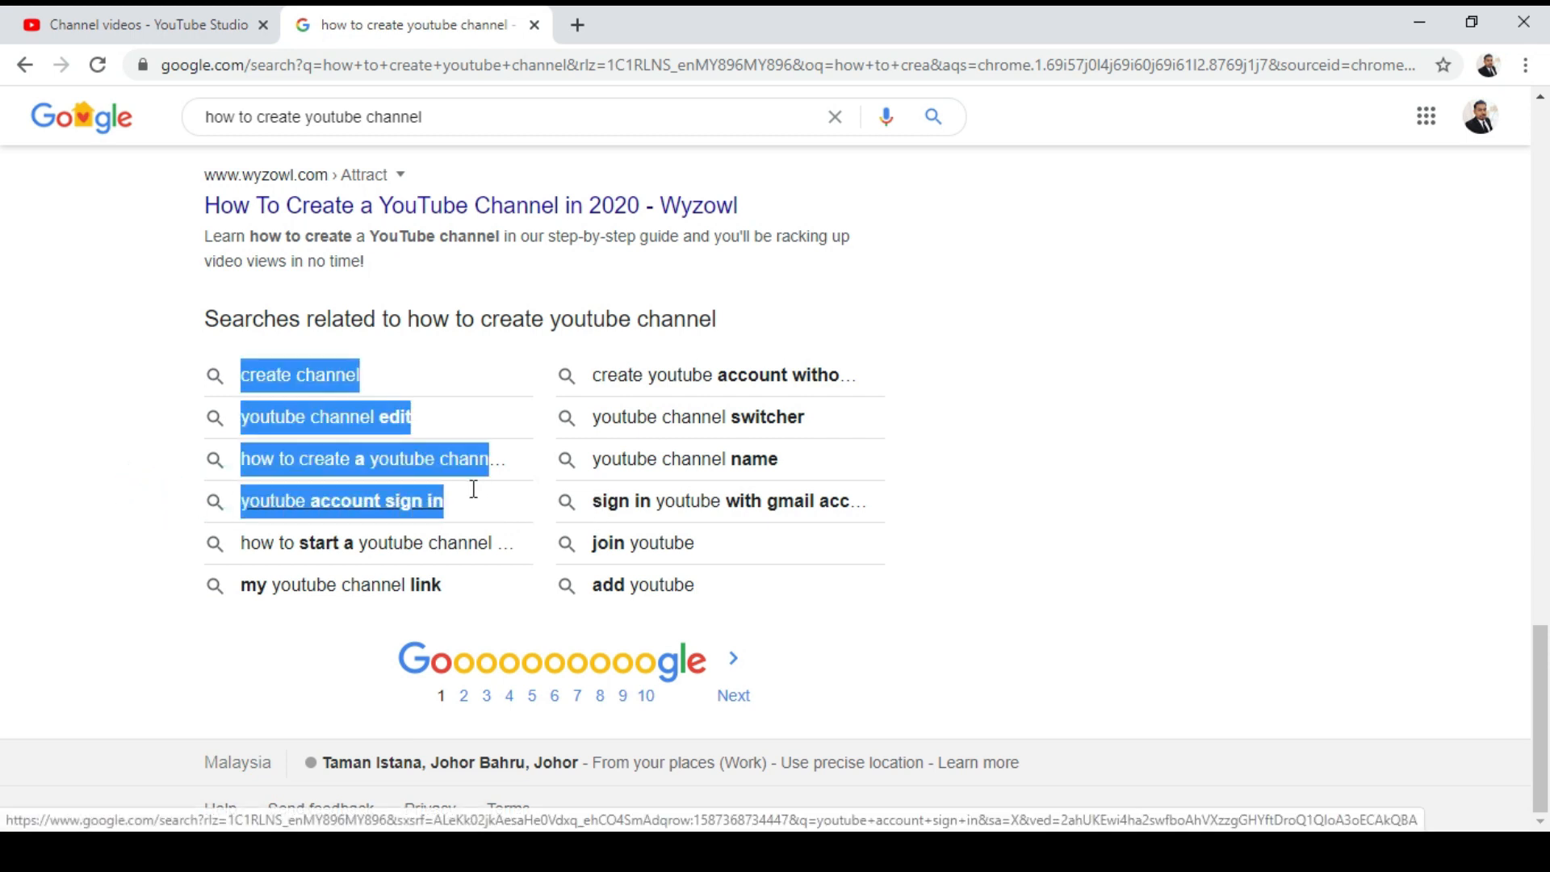
pyautogui.rightClick(290, 373)
pyautogui.click(332, 546)
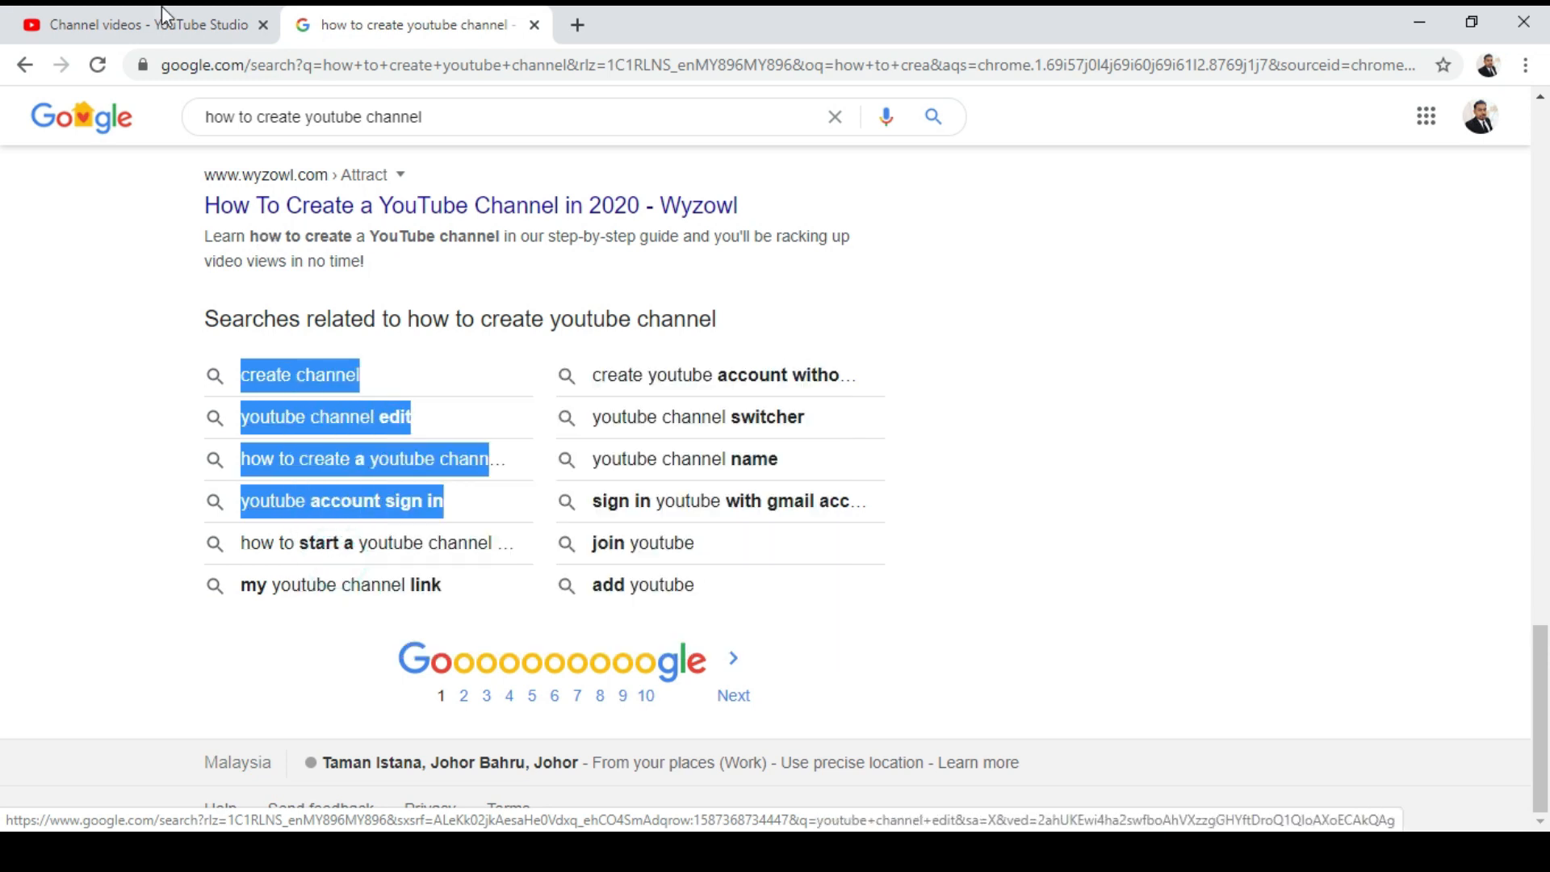
pyautogui.click(154, 24)
pyautogui.rightClick(346, 491)
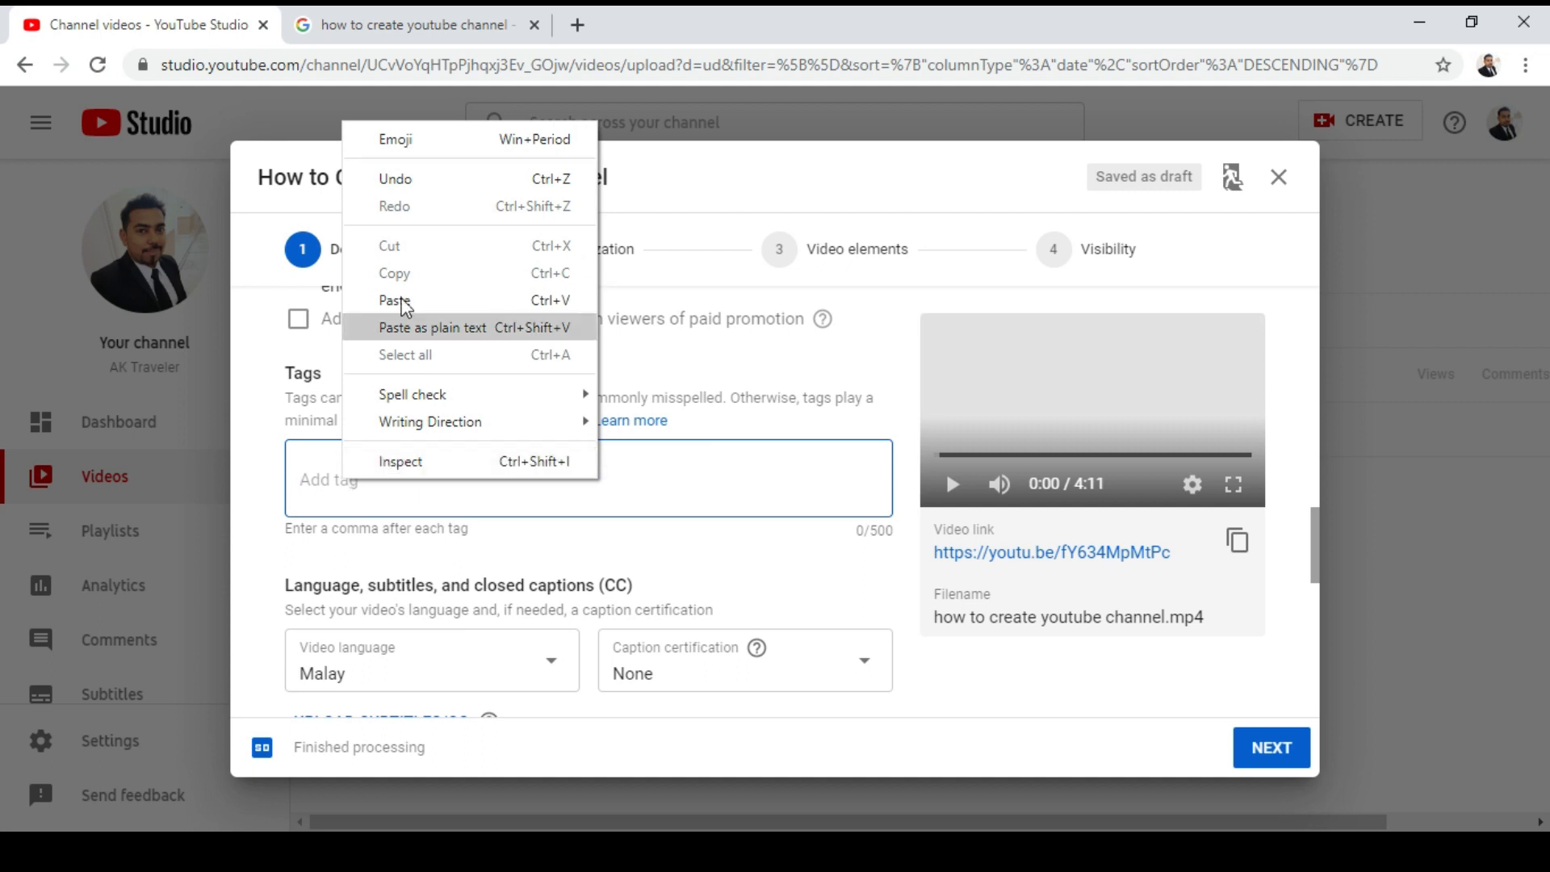
pyautogui.click(402, 302)
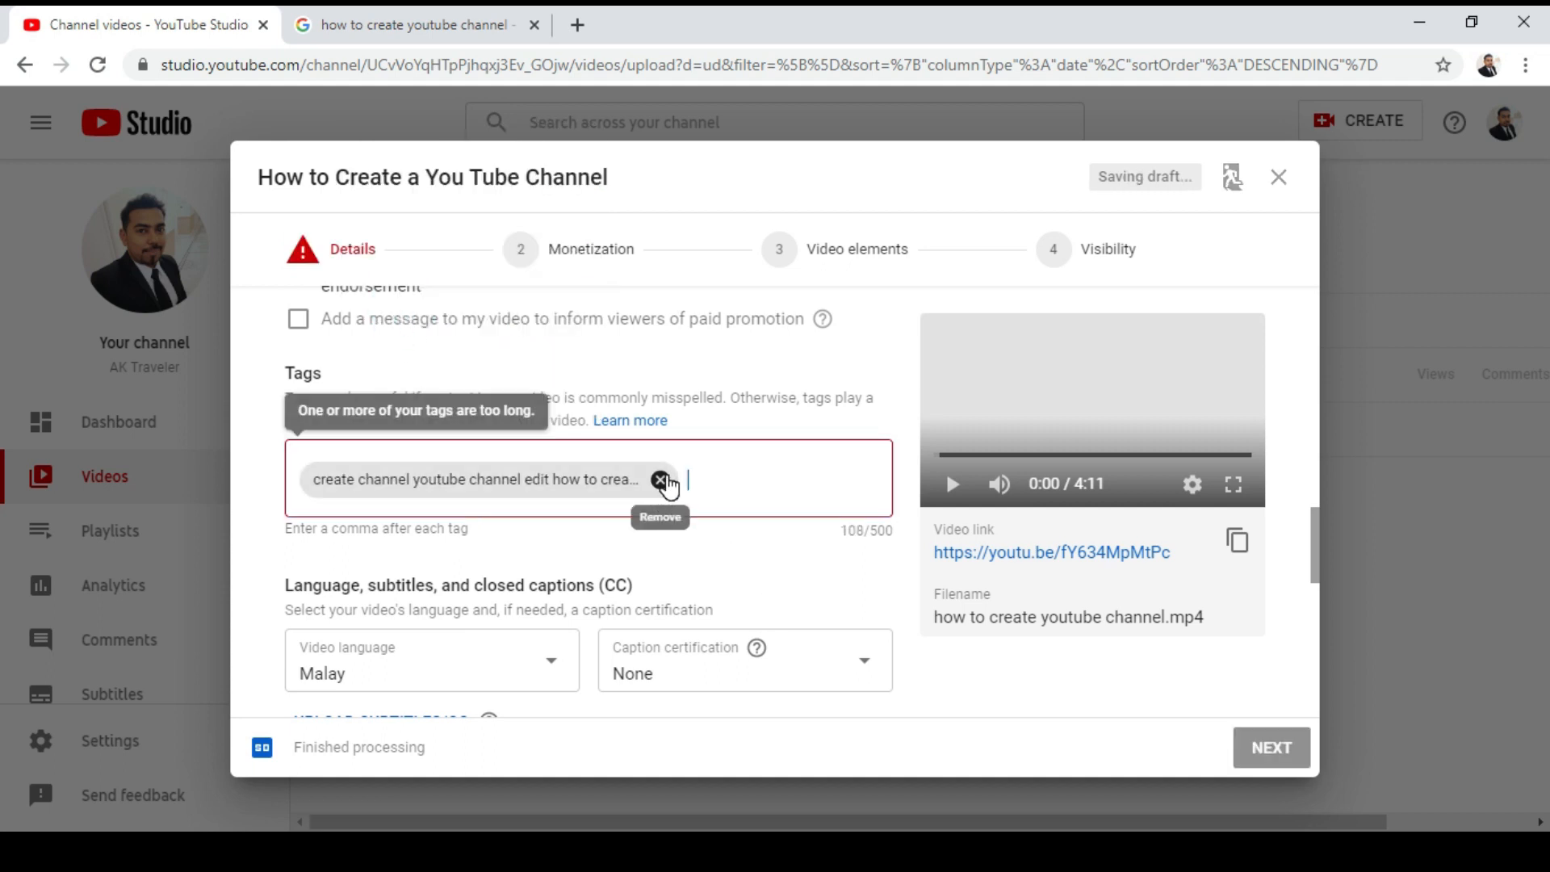
pyautogui.click(662, 481)
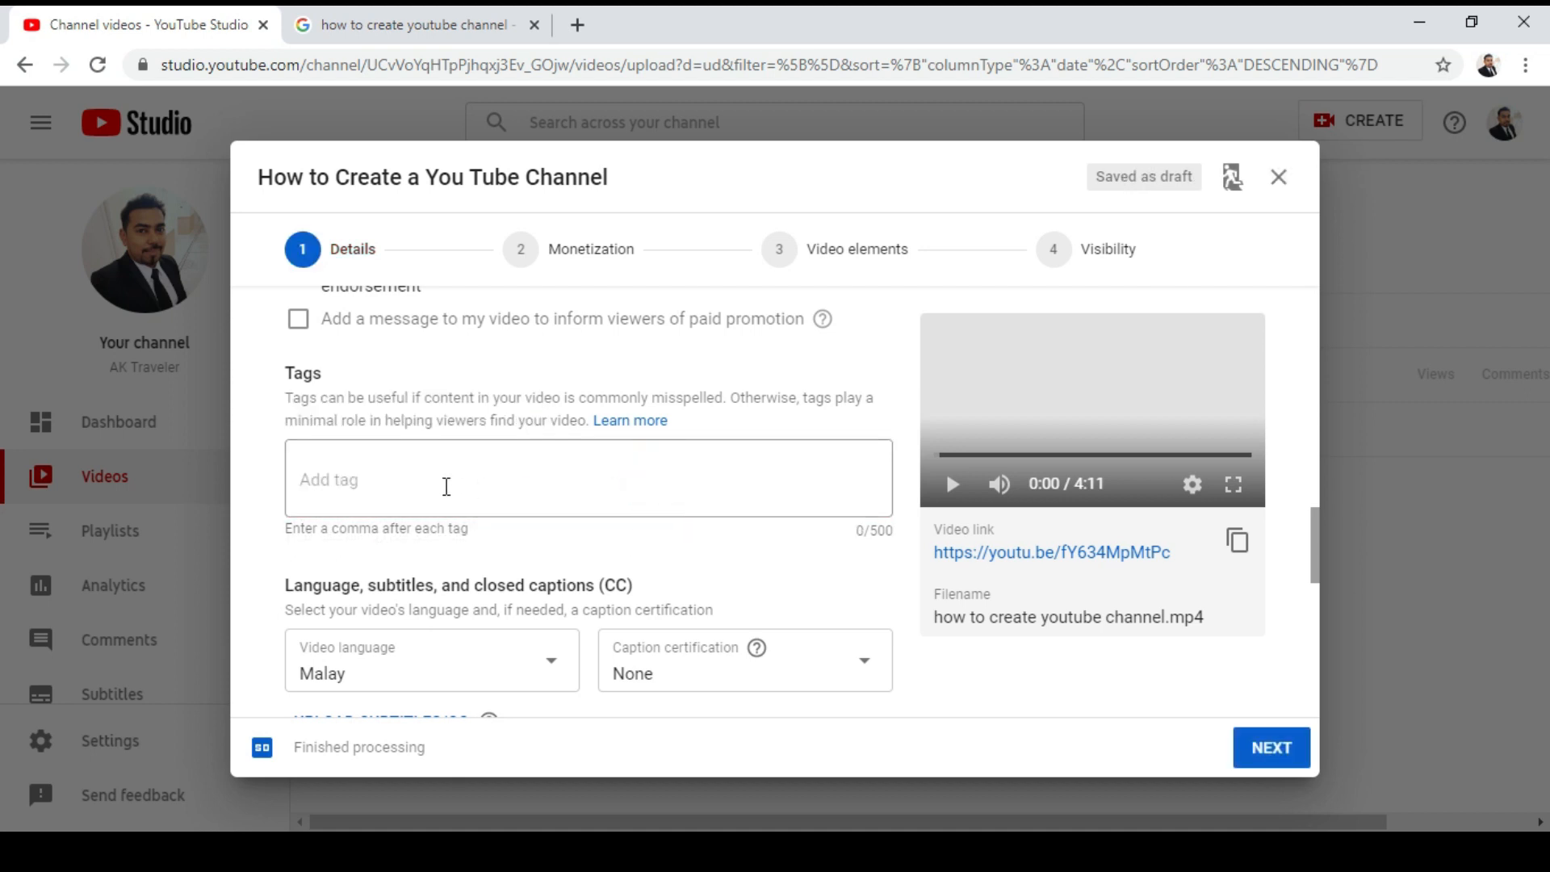
# Copy the related search "create channel" from the Google results and add it as a tag of the video
pyautogui.click(302, 24)
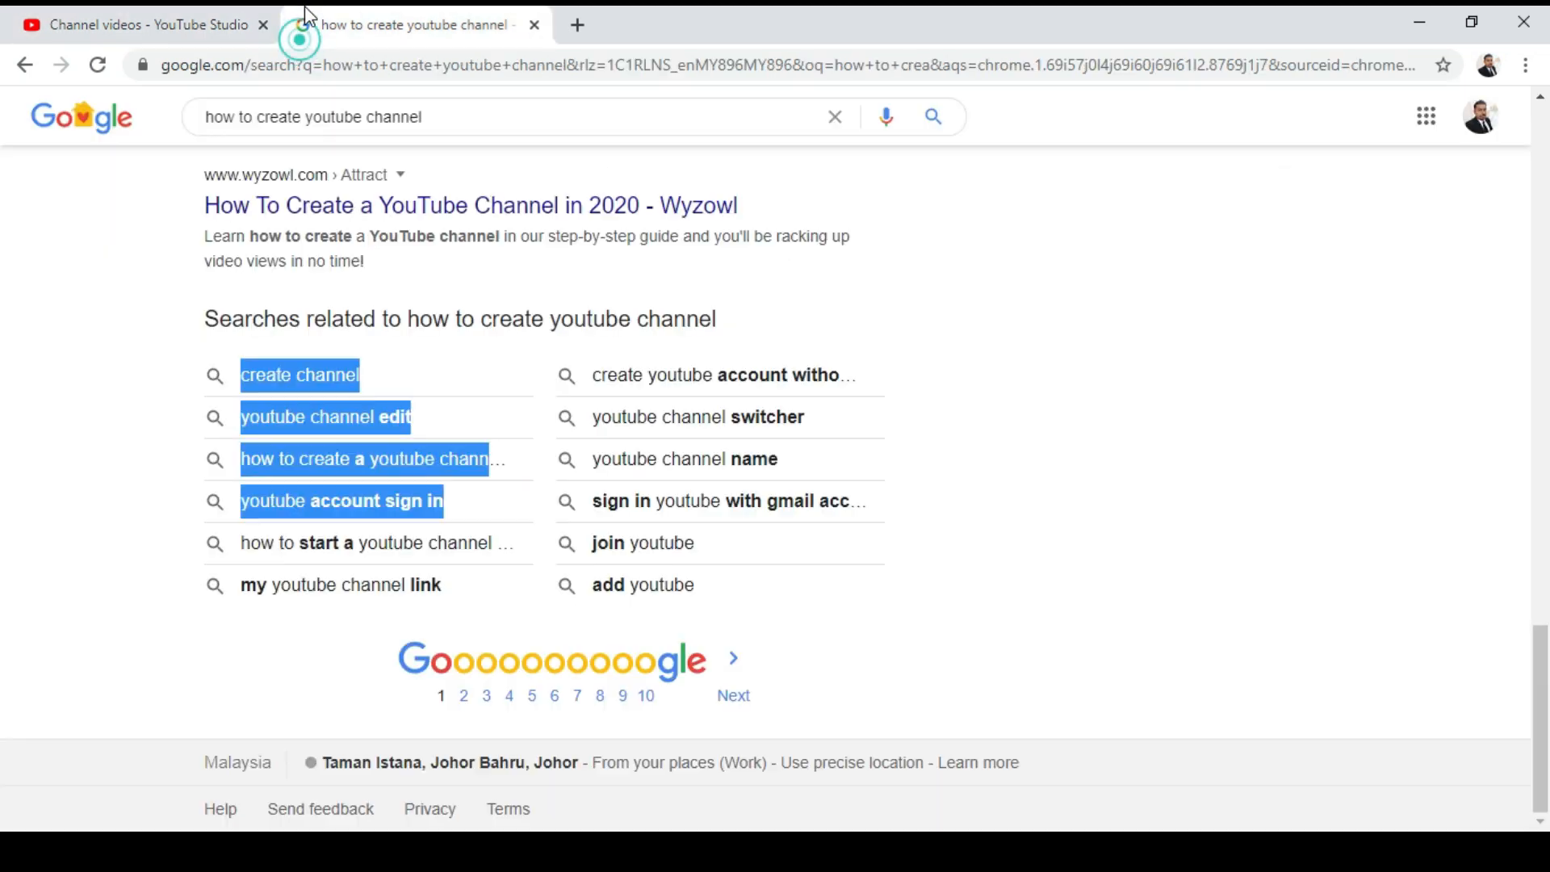
pyautogui.click(64, 433)
pyautogui.moveTo(234, 381); pyautogui.dragTo(283, 381)
pyautogui.moveTo(156, 374); pyautogui.dragTo(378, 374)
pyautogui.rightClick(352, 386)
pyautogui.click(380, 552)
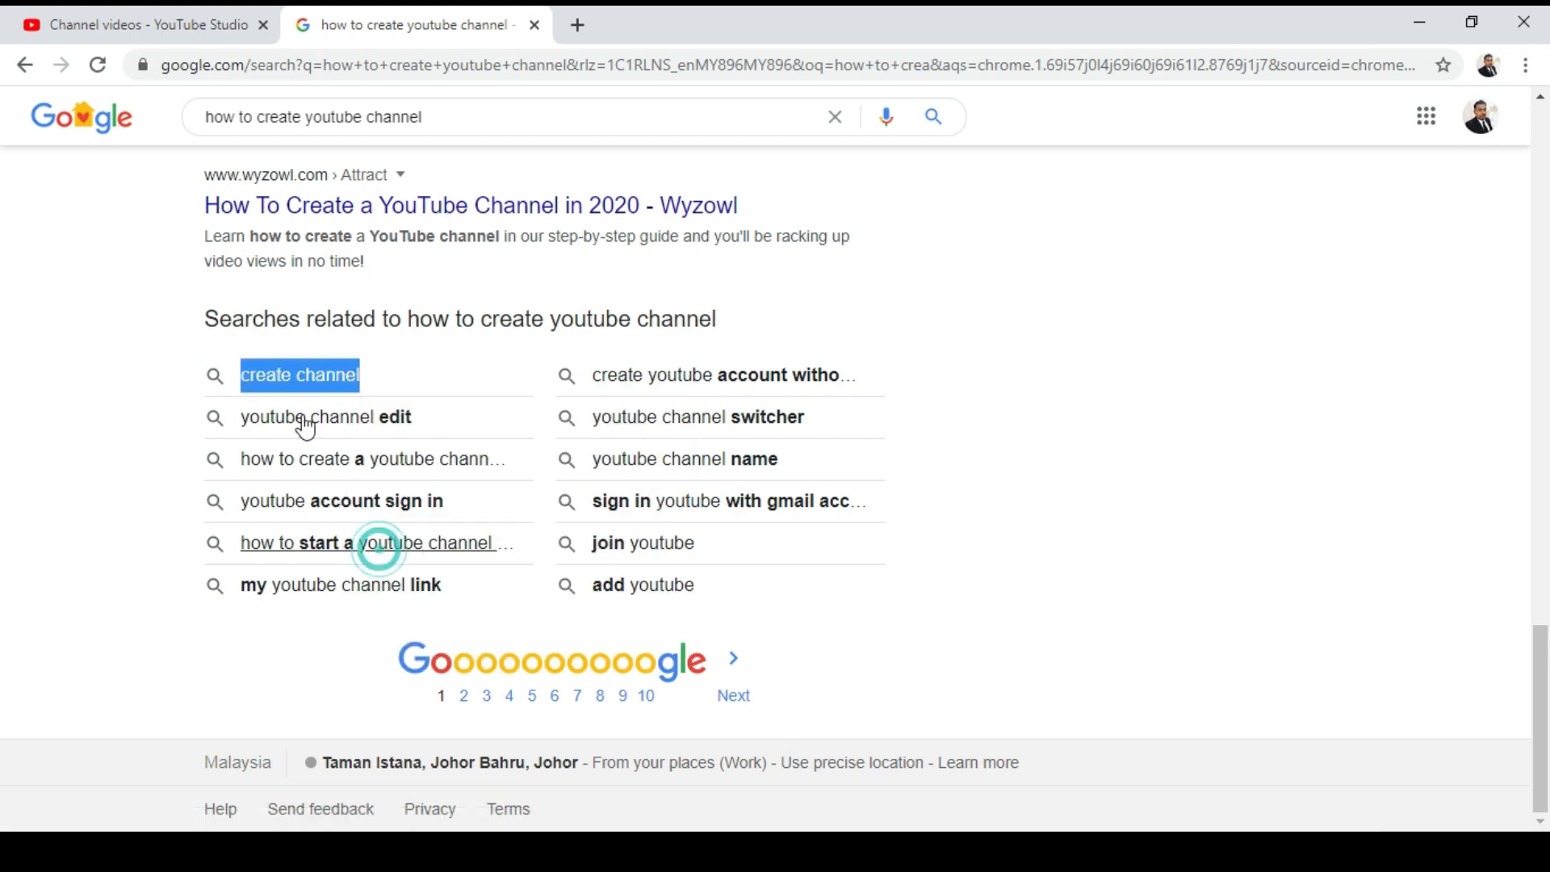
pyautogui.click(138, 25)
pyautogui.click(415, 481)
pyautogui.rightClick(372, 478)
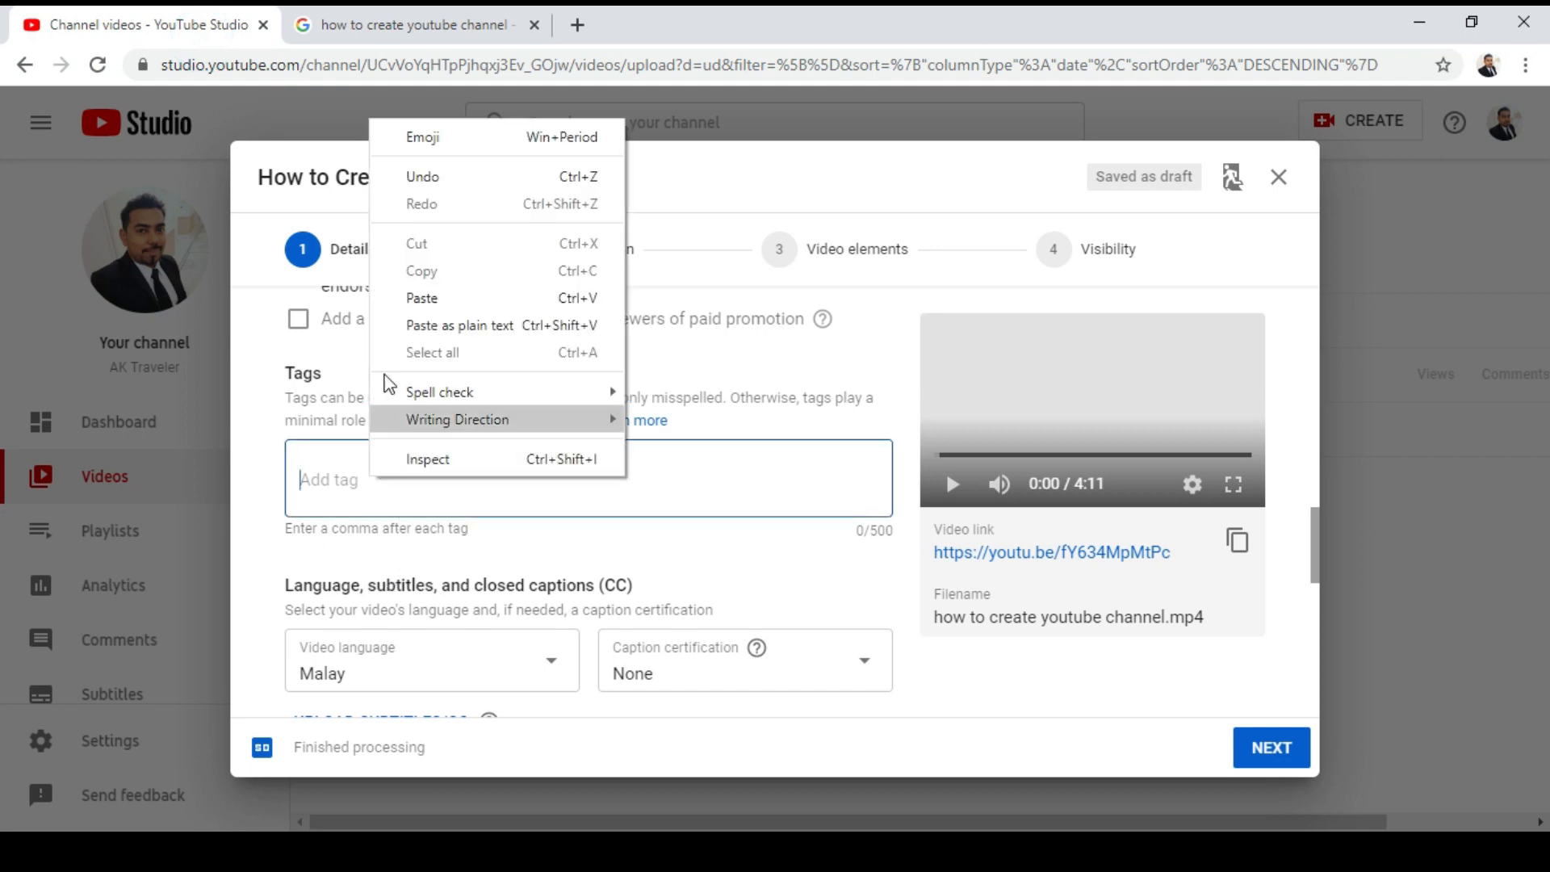
pyautogui.click(416, 298)
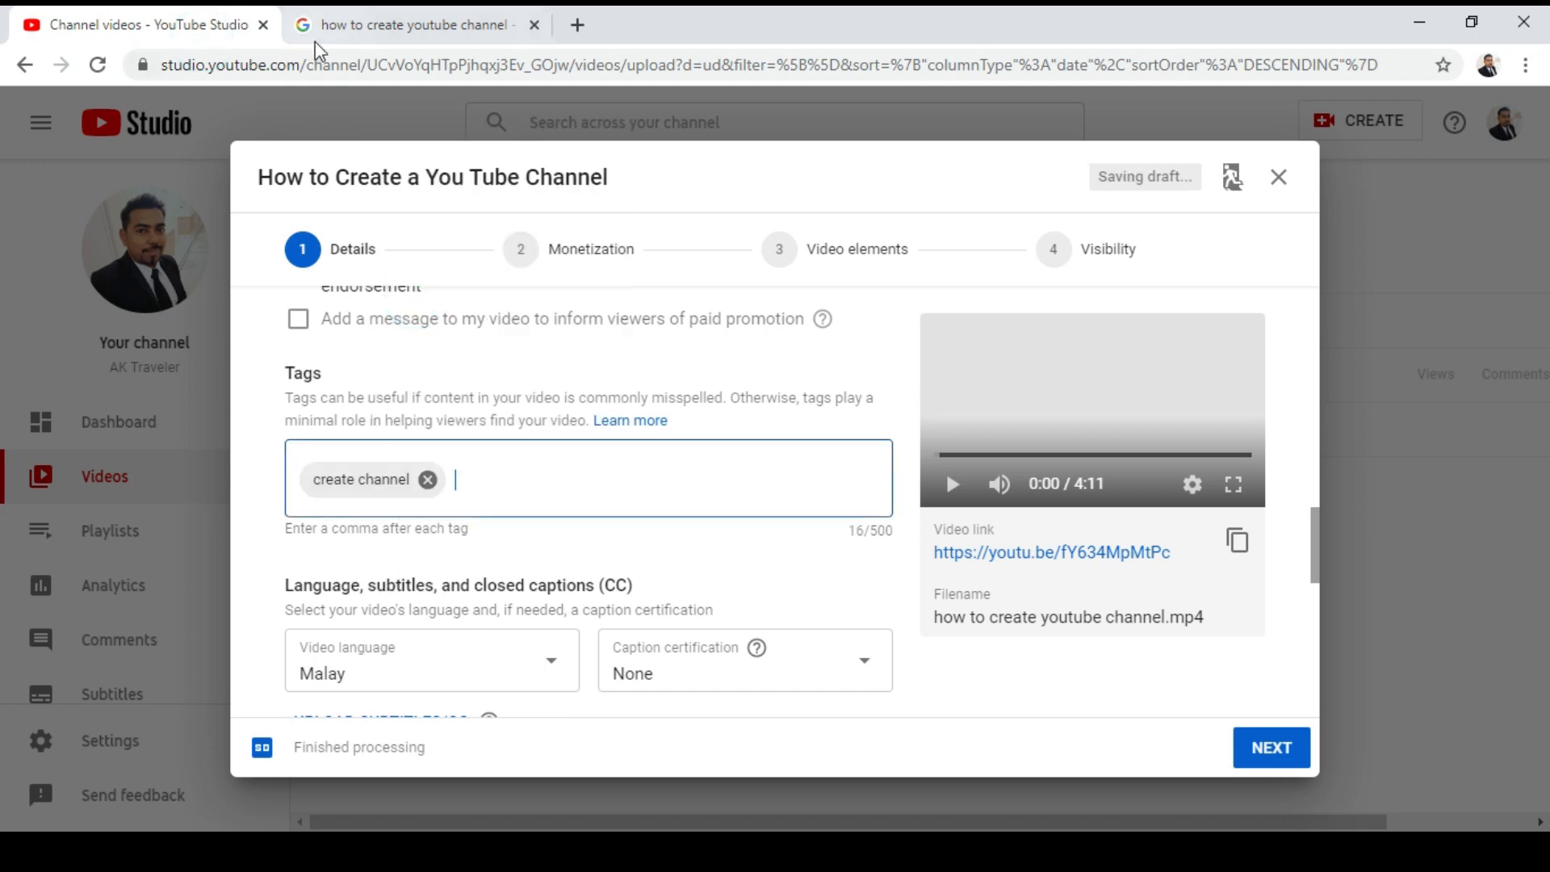
# Set the video language to English and the caption certification to "This content has never aired on television in the U.S."
pyautogui.scroll(-3, 512, 505)
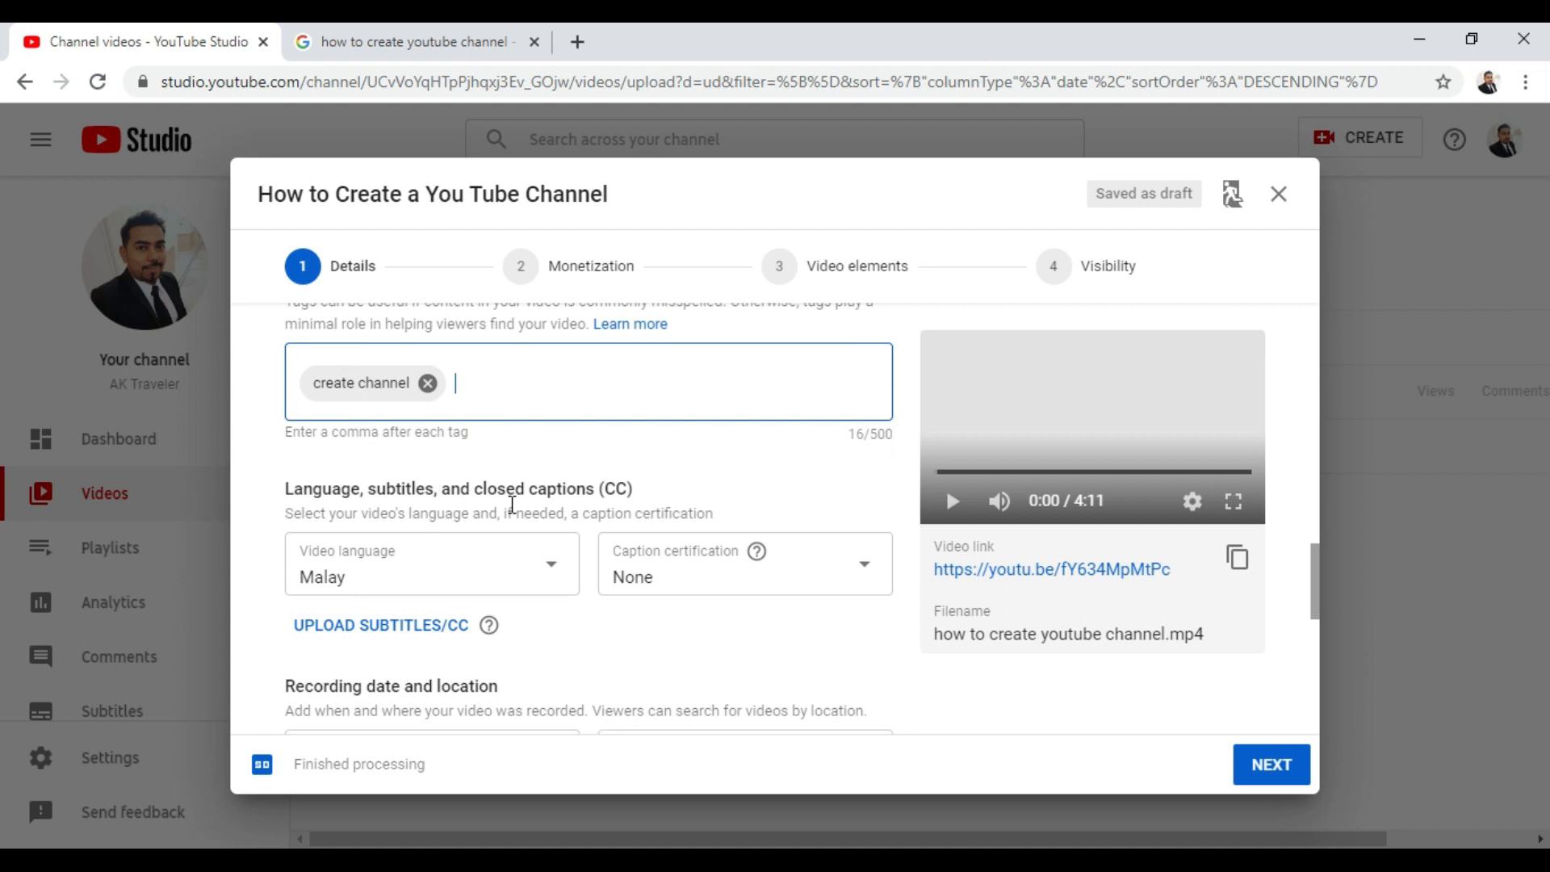
pyautogui.click(550, 471)
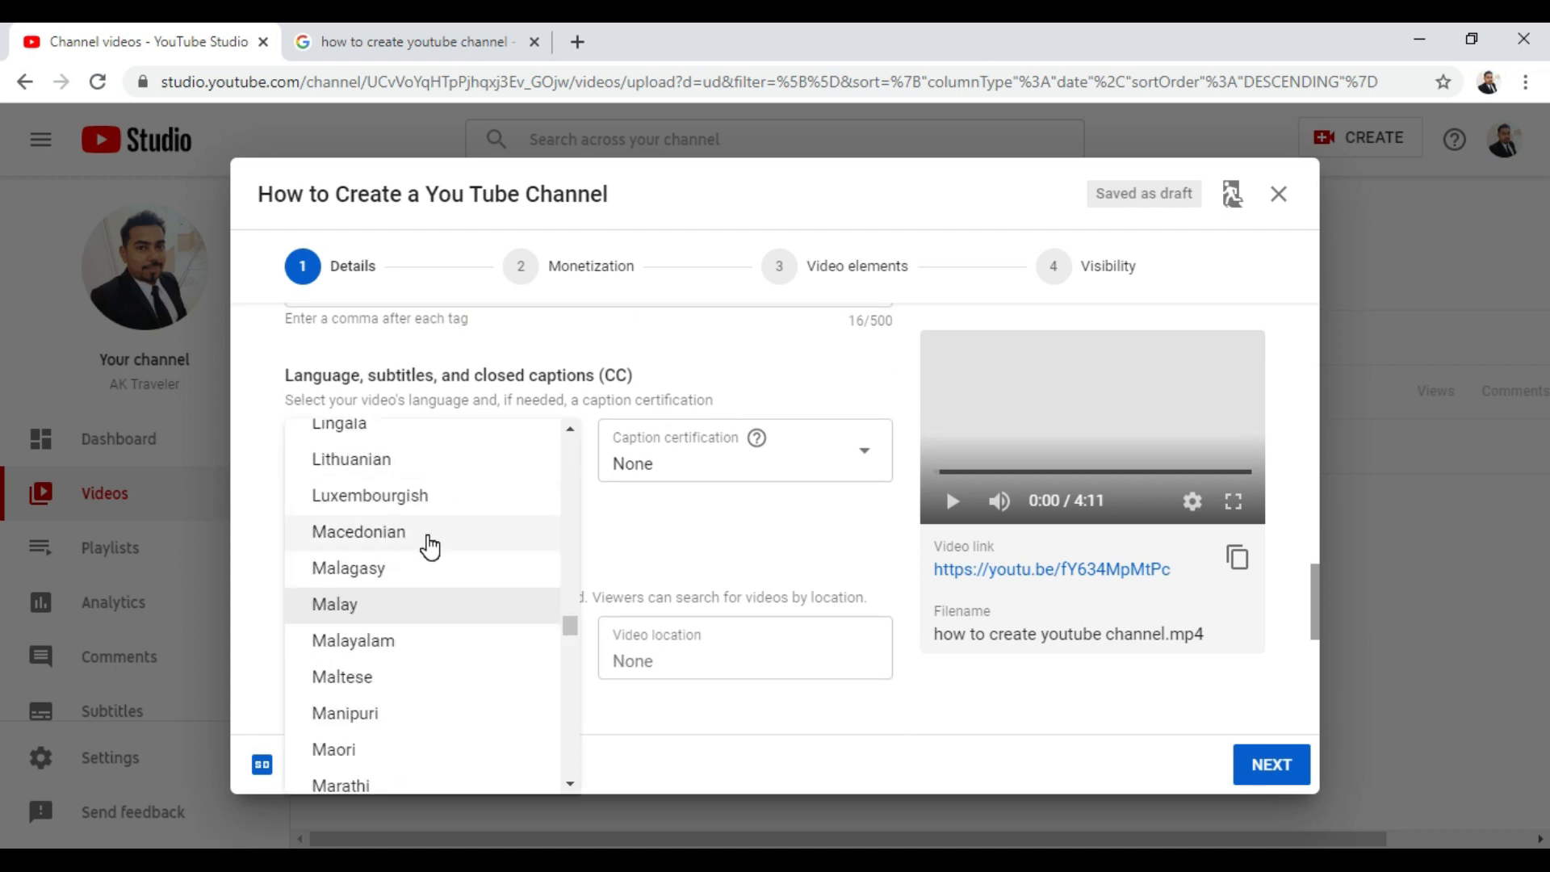
pyautogui.scroll(10, 429, 547)
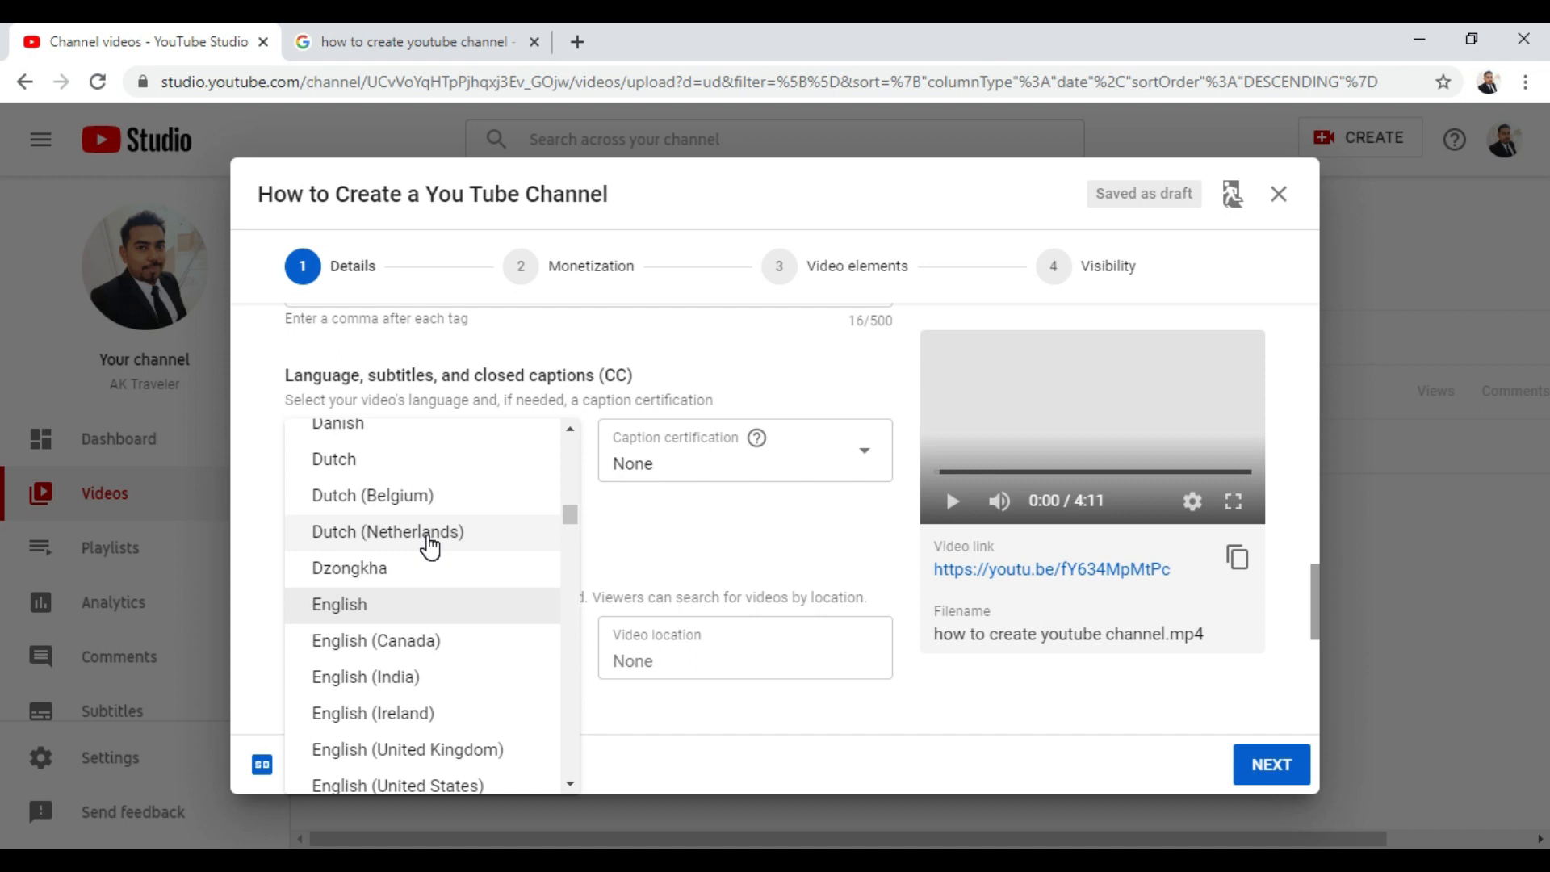
pyautogui.click(359, 613)
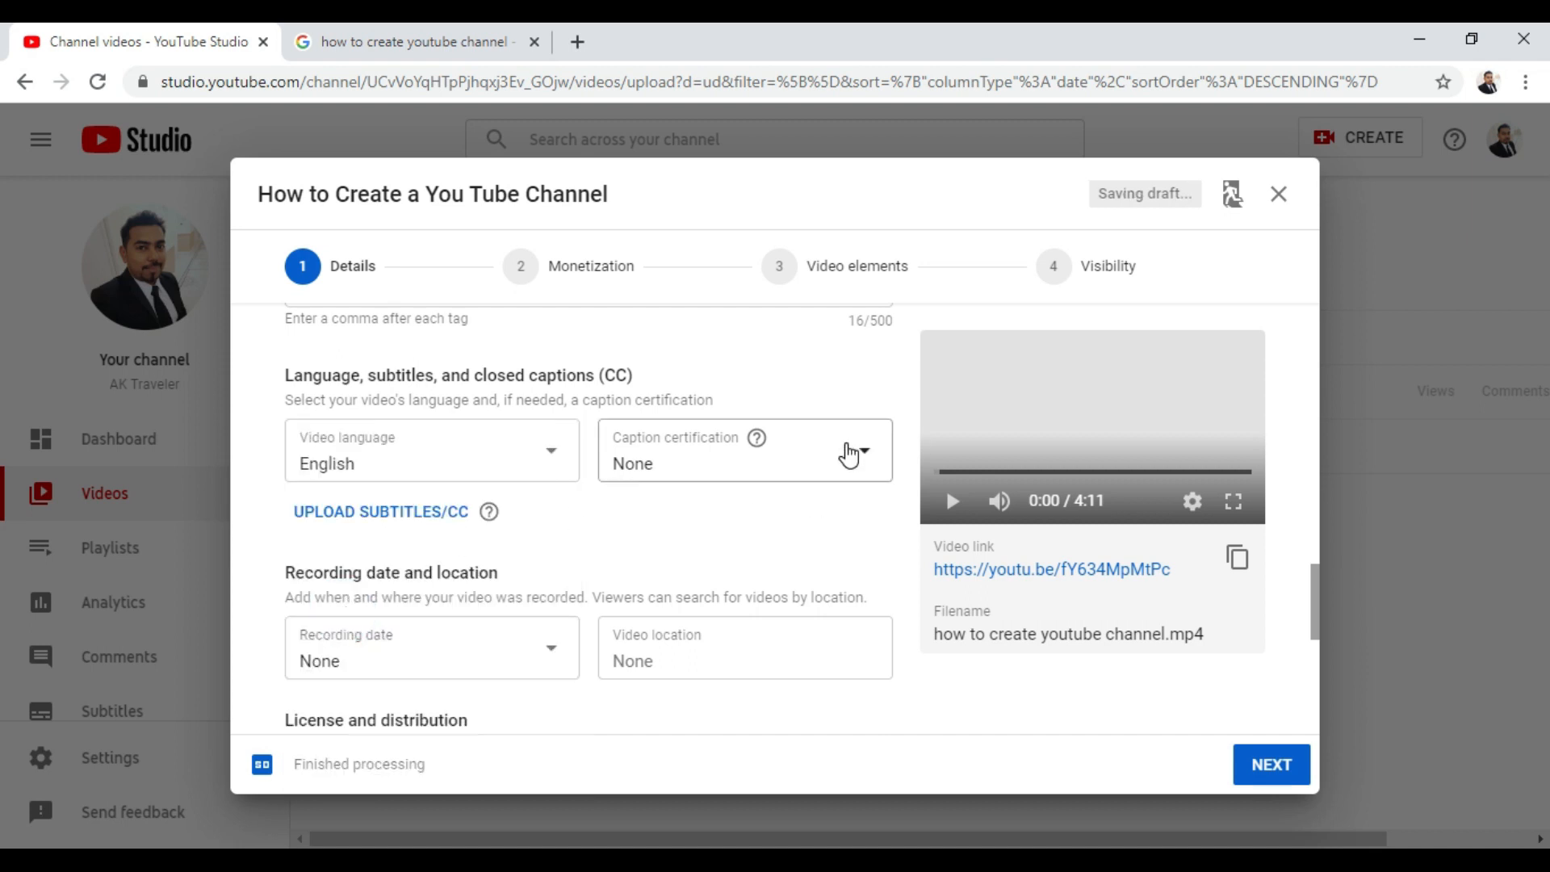
pyautogui.click(873, 467)
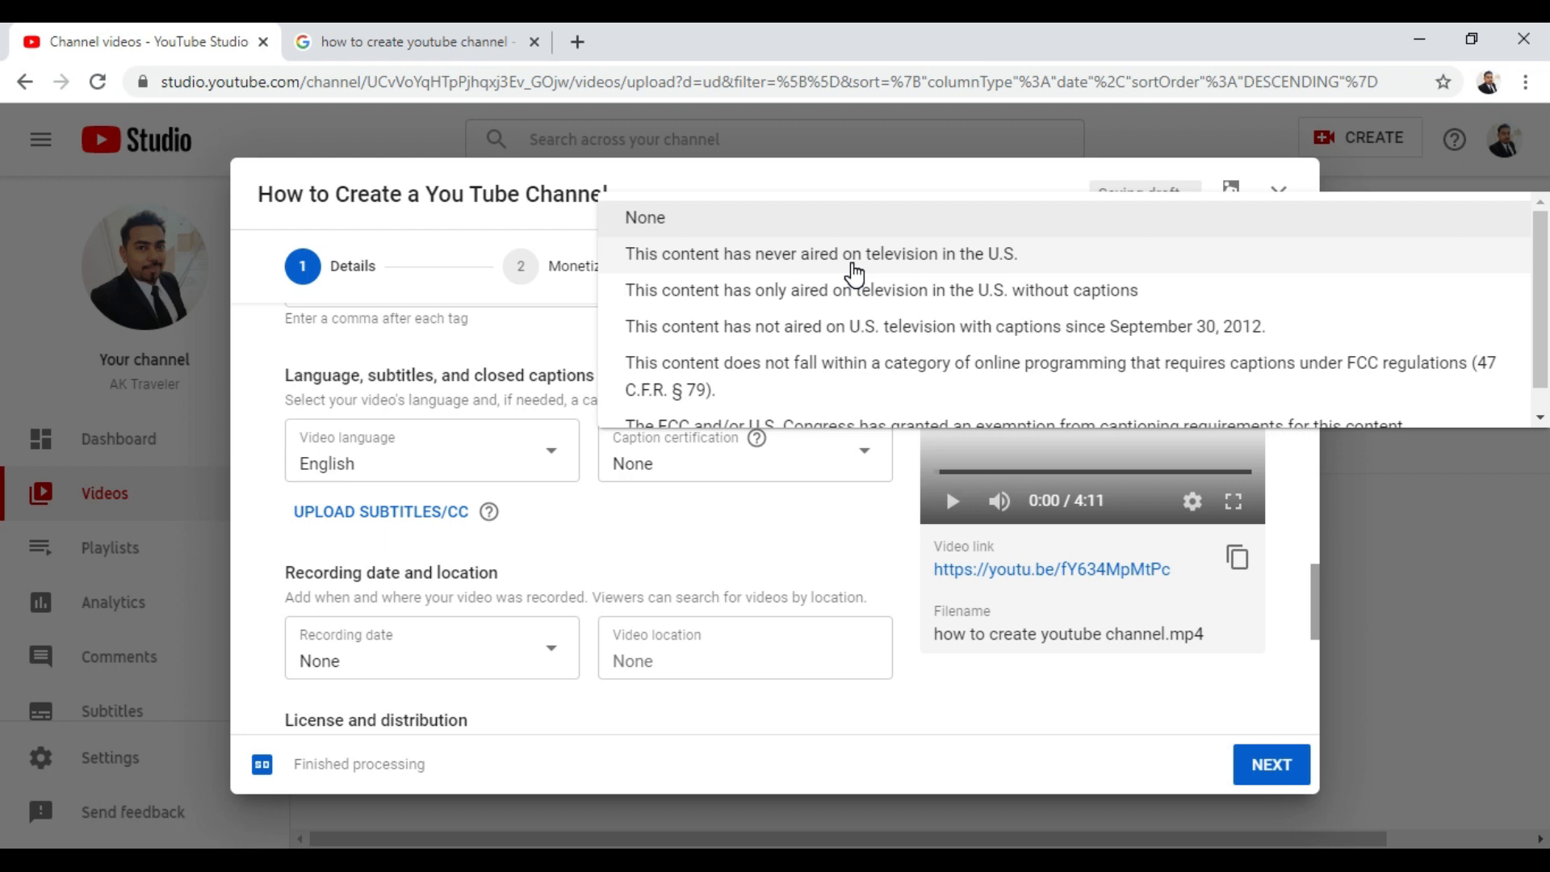
pyautogui.click(855, 275)
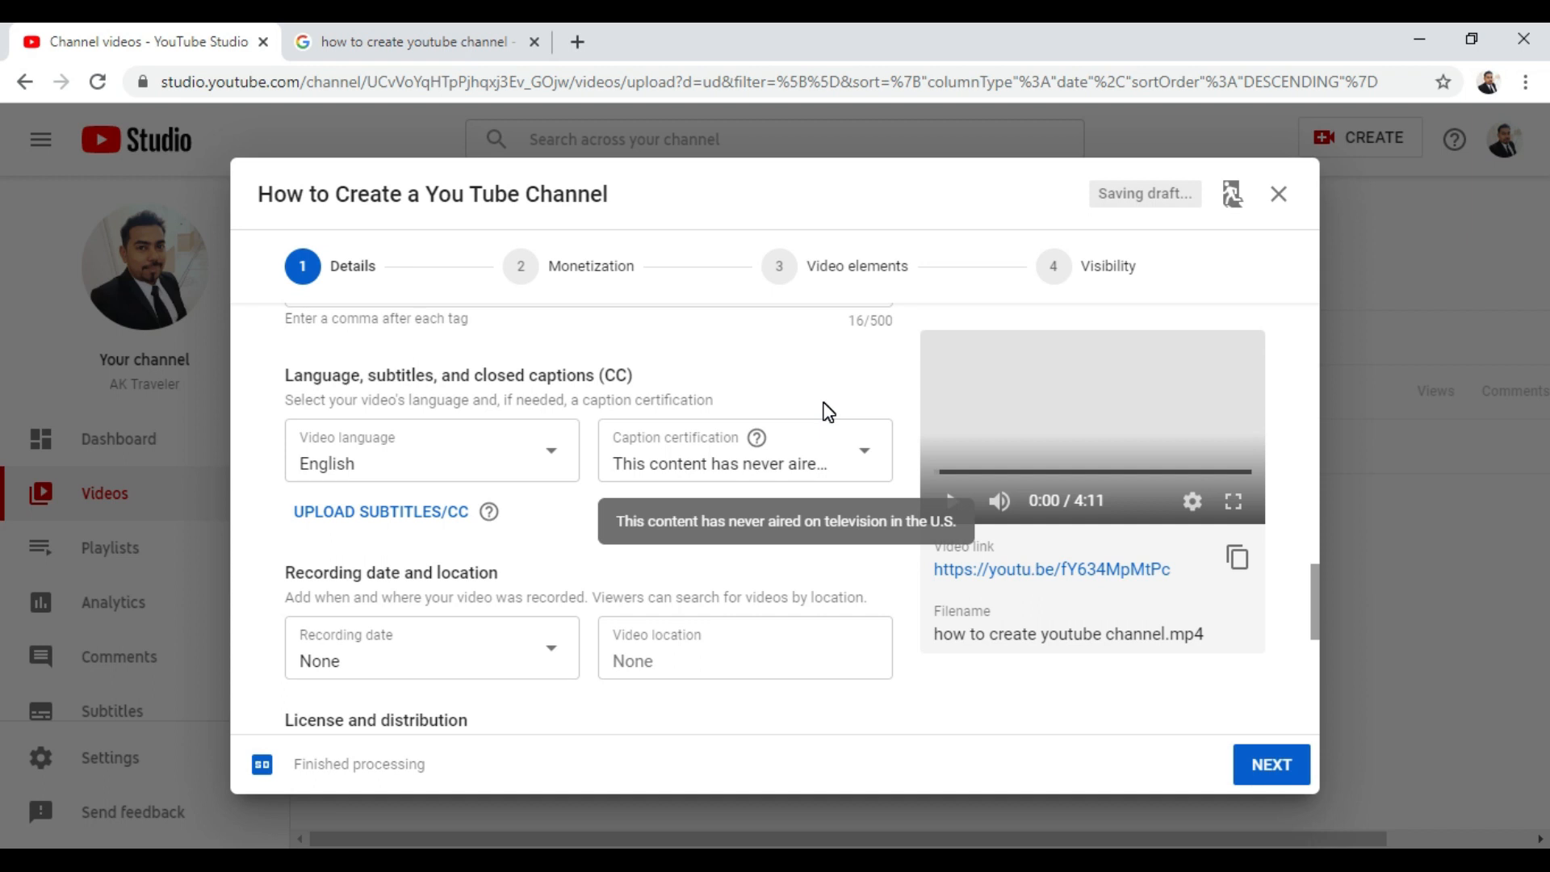
# Set the recording date to Apr 17, 2020 and activate the video location search
pyautogui.scroll(-2, 582, 529)
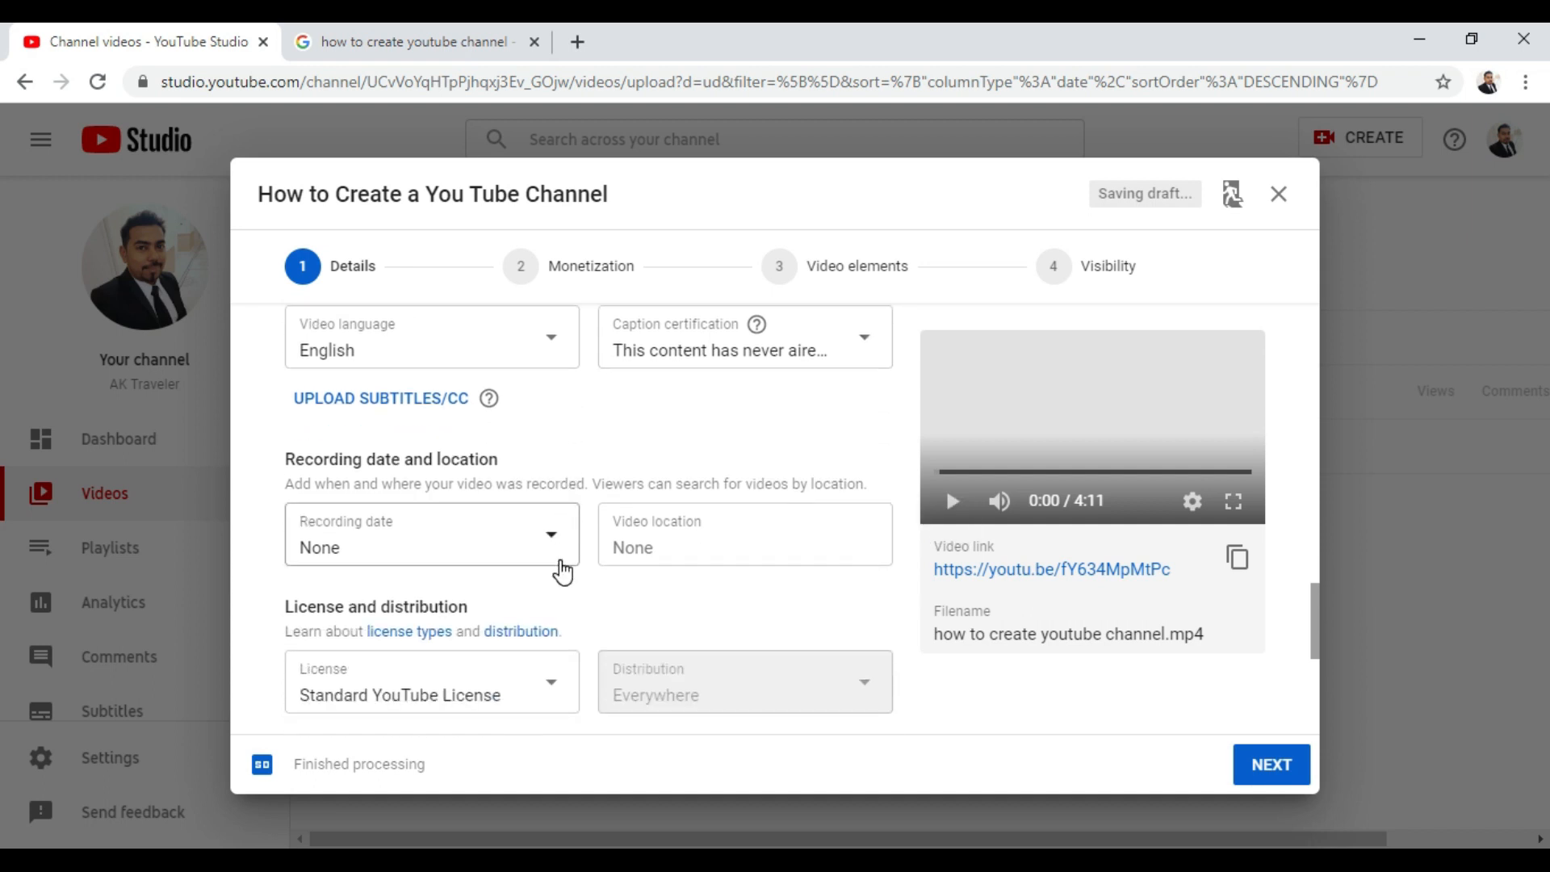
pyautogui.click(557, 549)
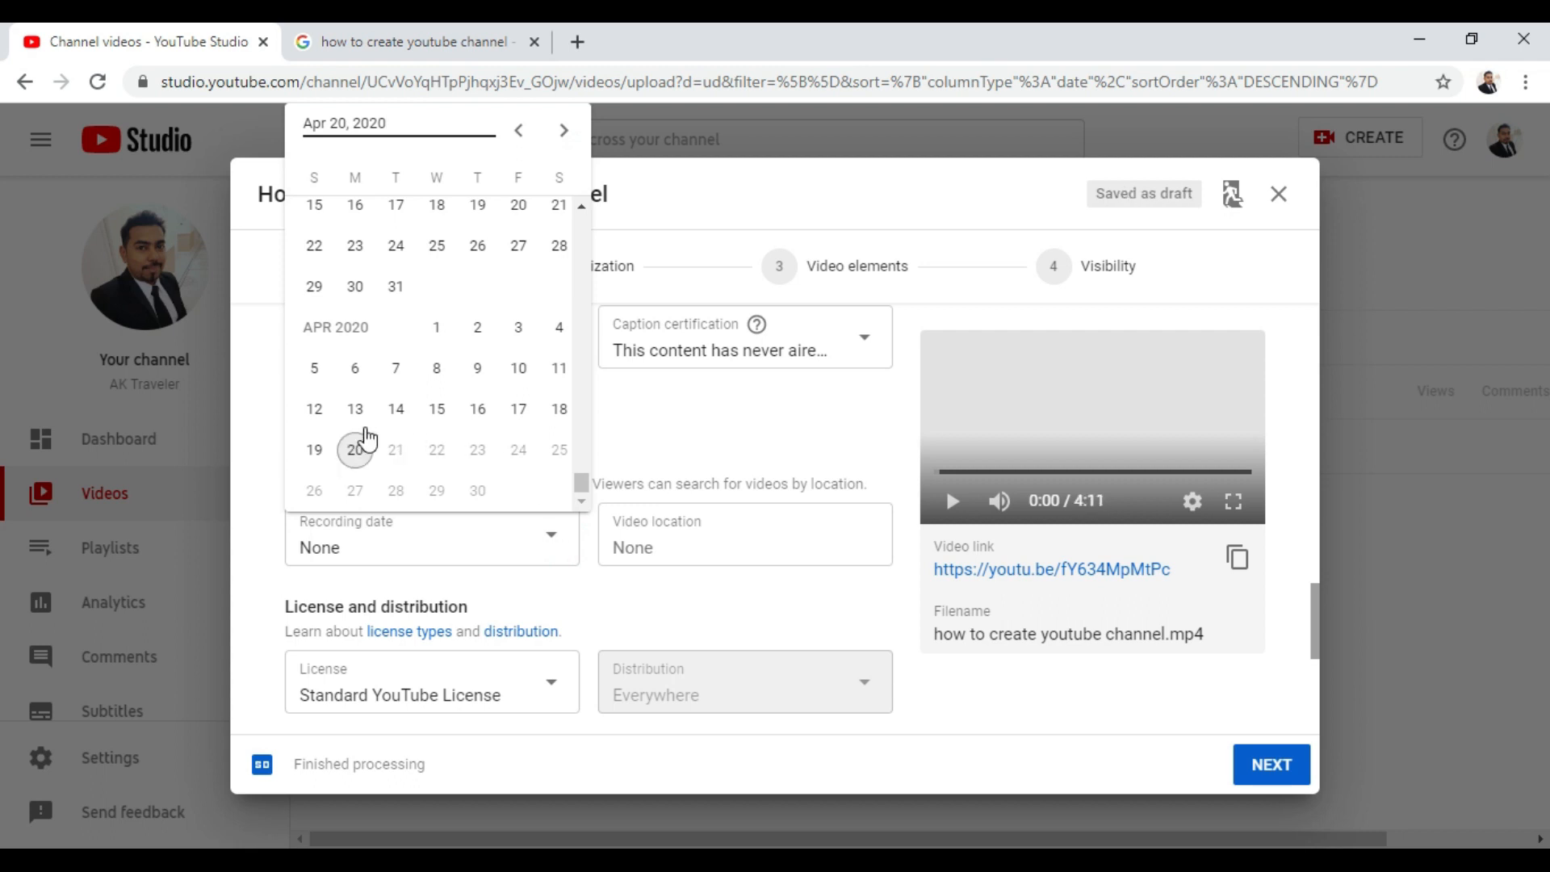
pyautogui.click(518, 409)
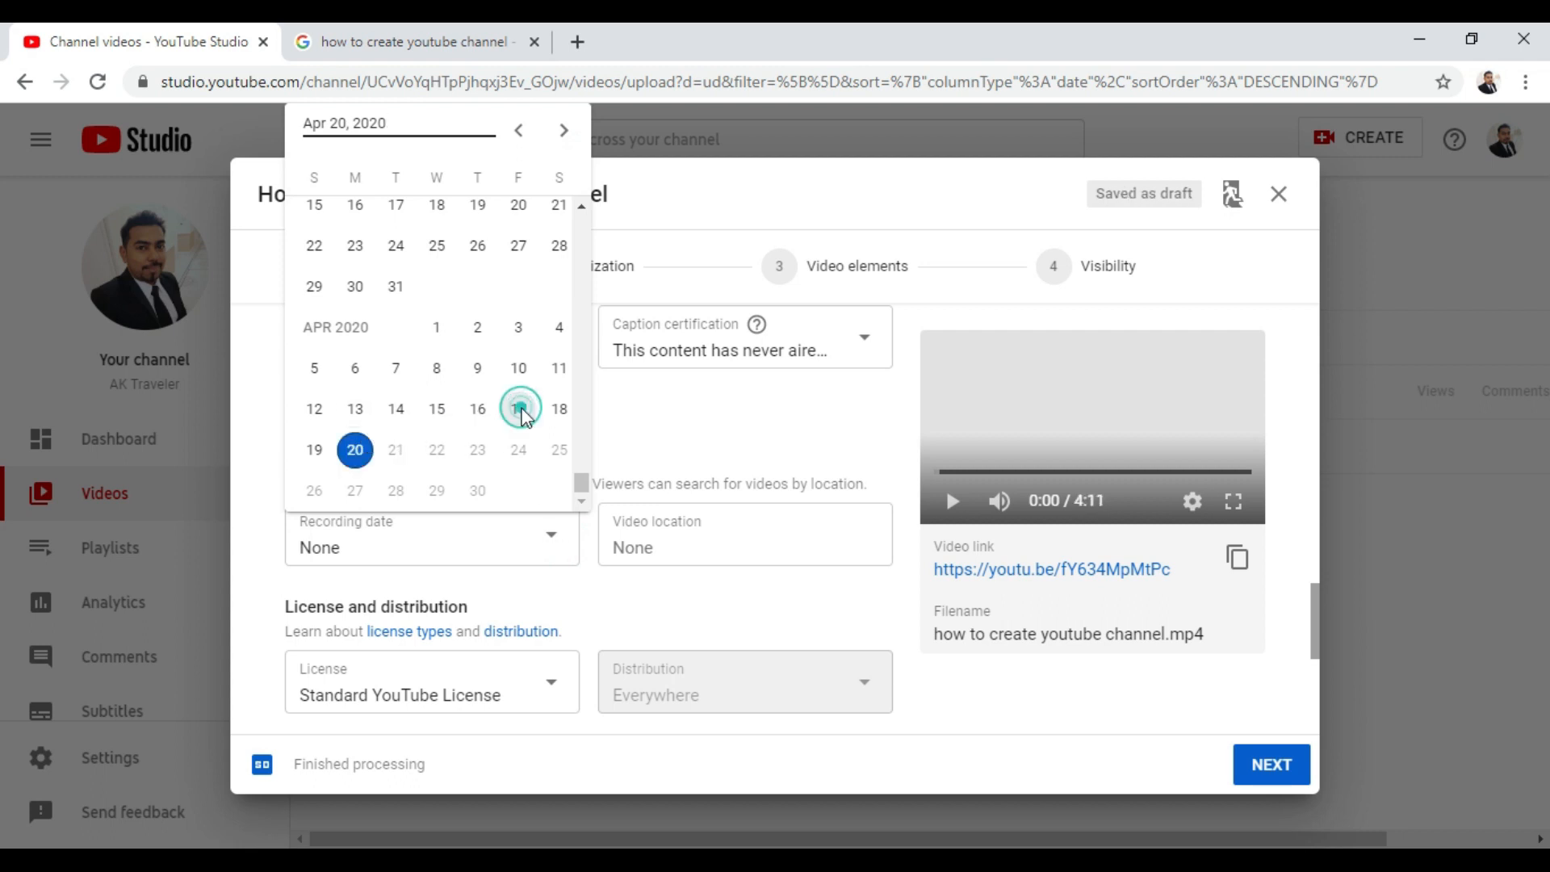
pyautogui.click(711, 549)
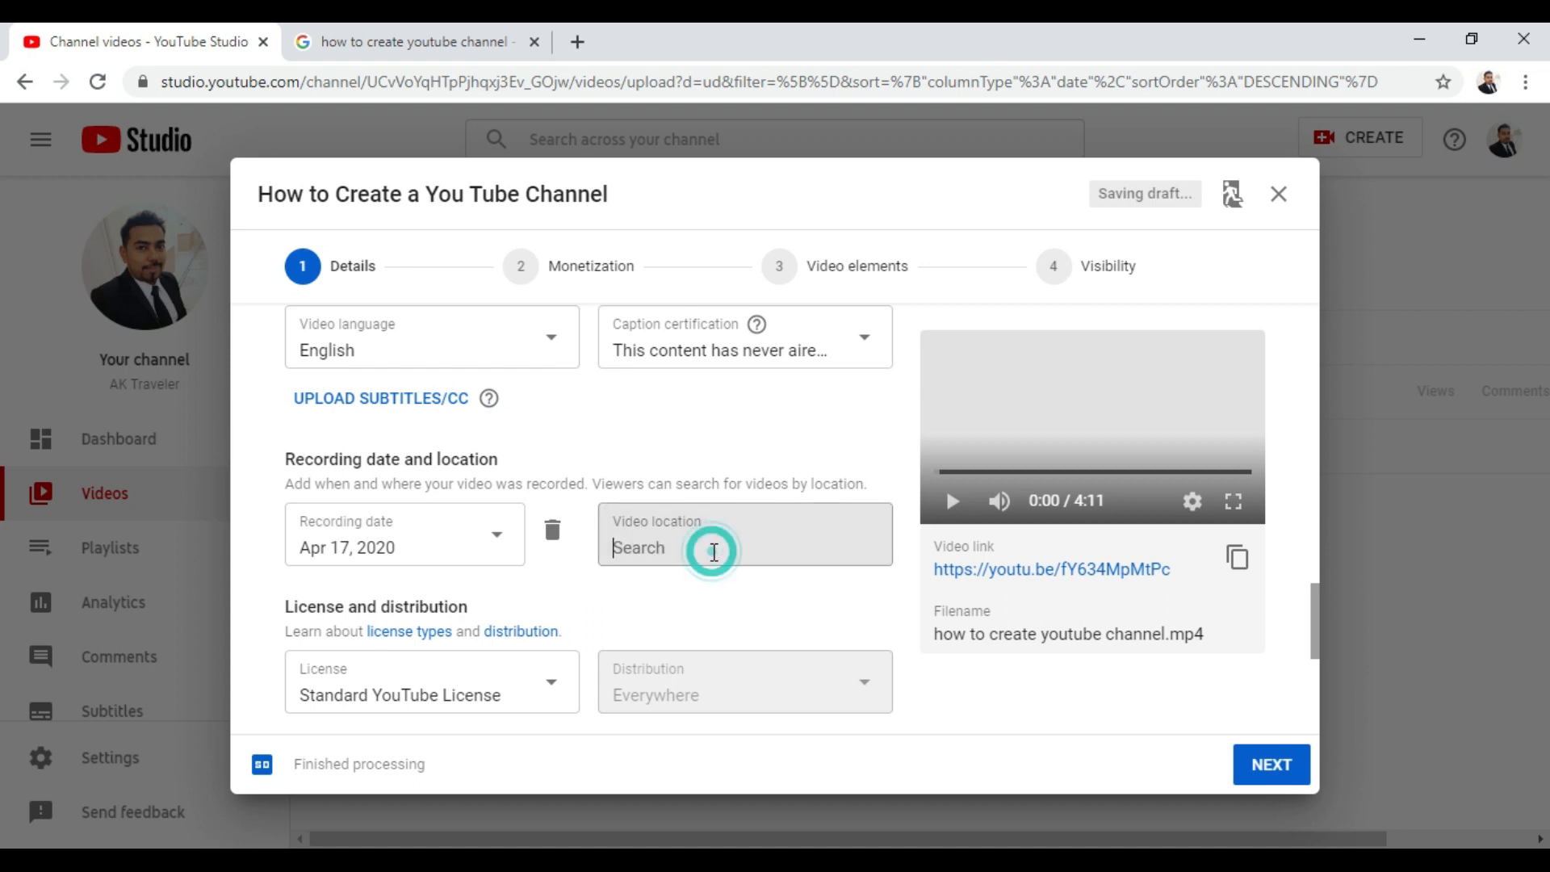
# Review the license, distribution, category and comment settings of the video
pyautogui.scroll(-3, 714, 552)
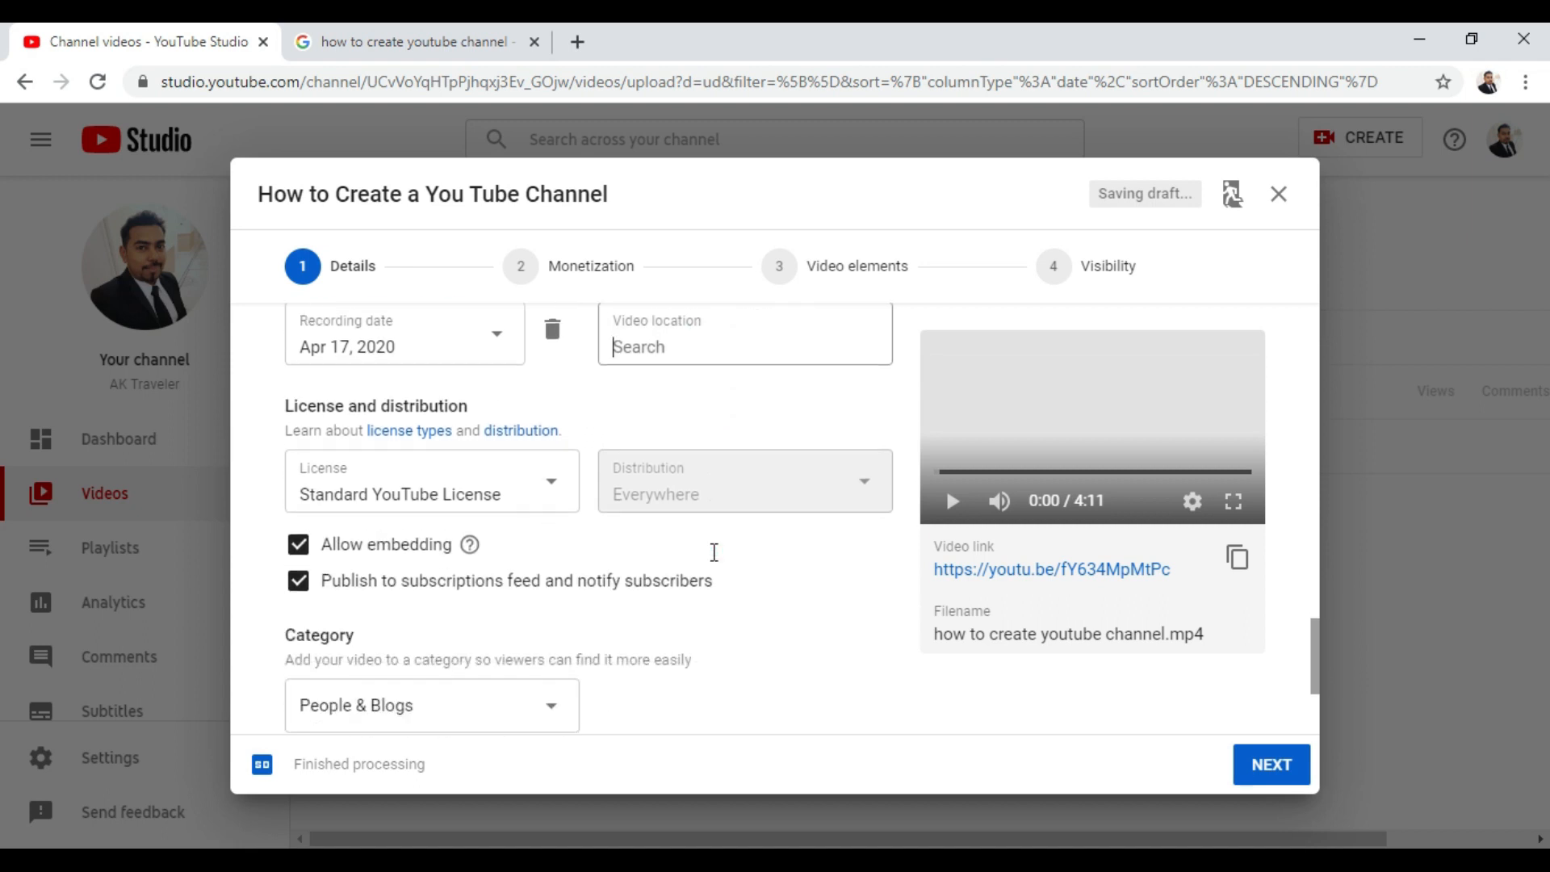
pyautogui.scroll(1, 714, 552)
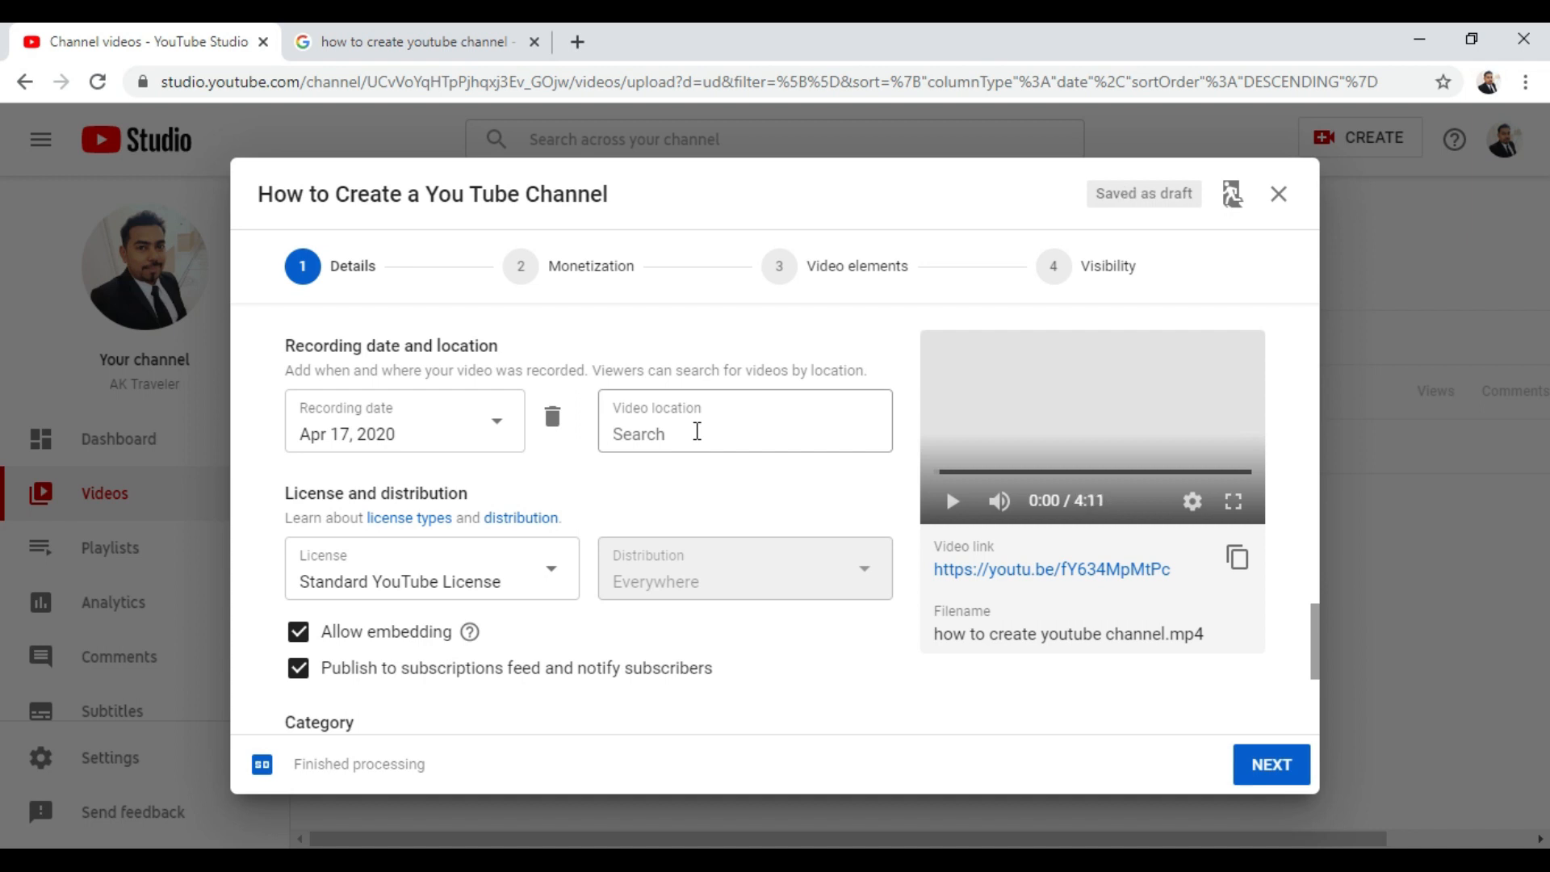
pyautogui.scroll(-2, 697, 431)
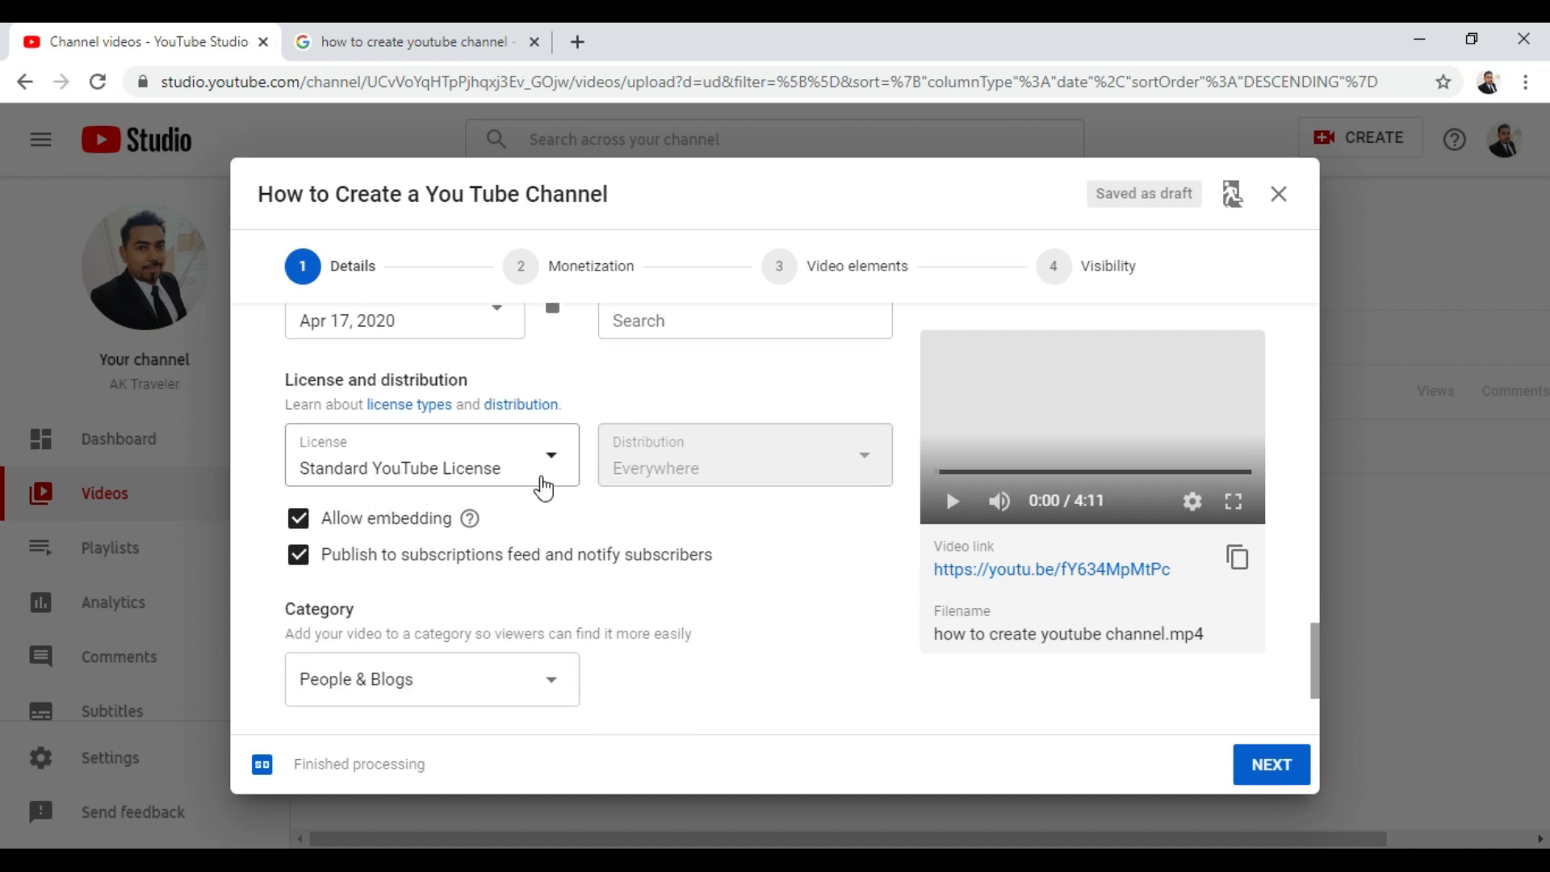
pyautogui.scroll(-3, 622, 546)
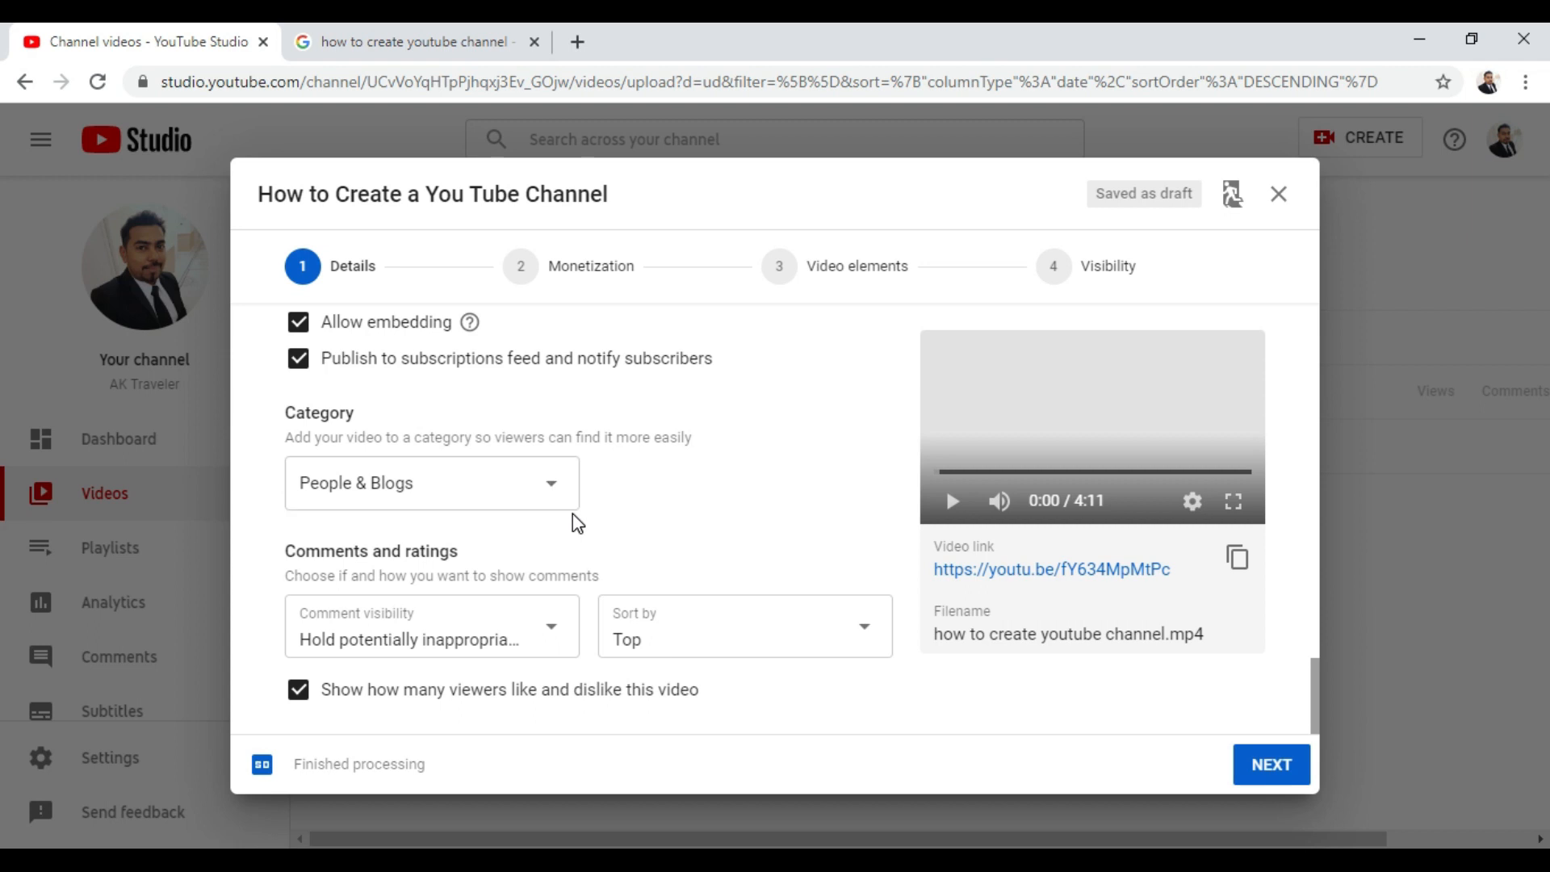
# Set the video's category to Education
pyautogui.click(559, 494)
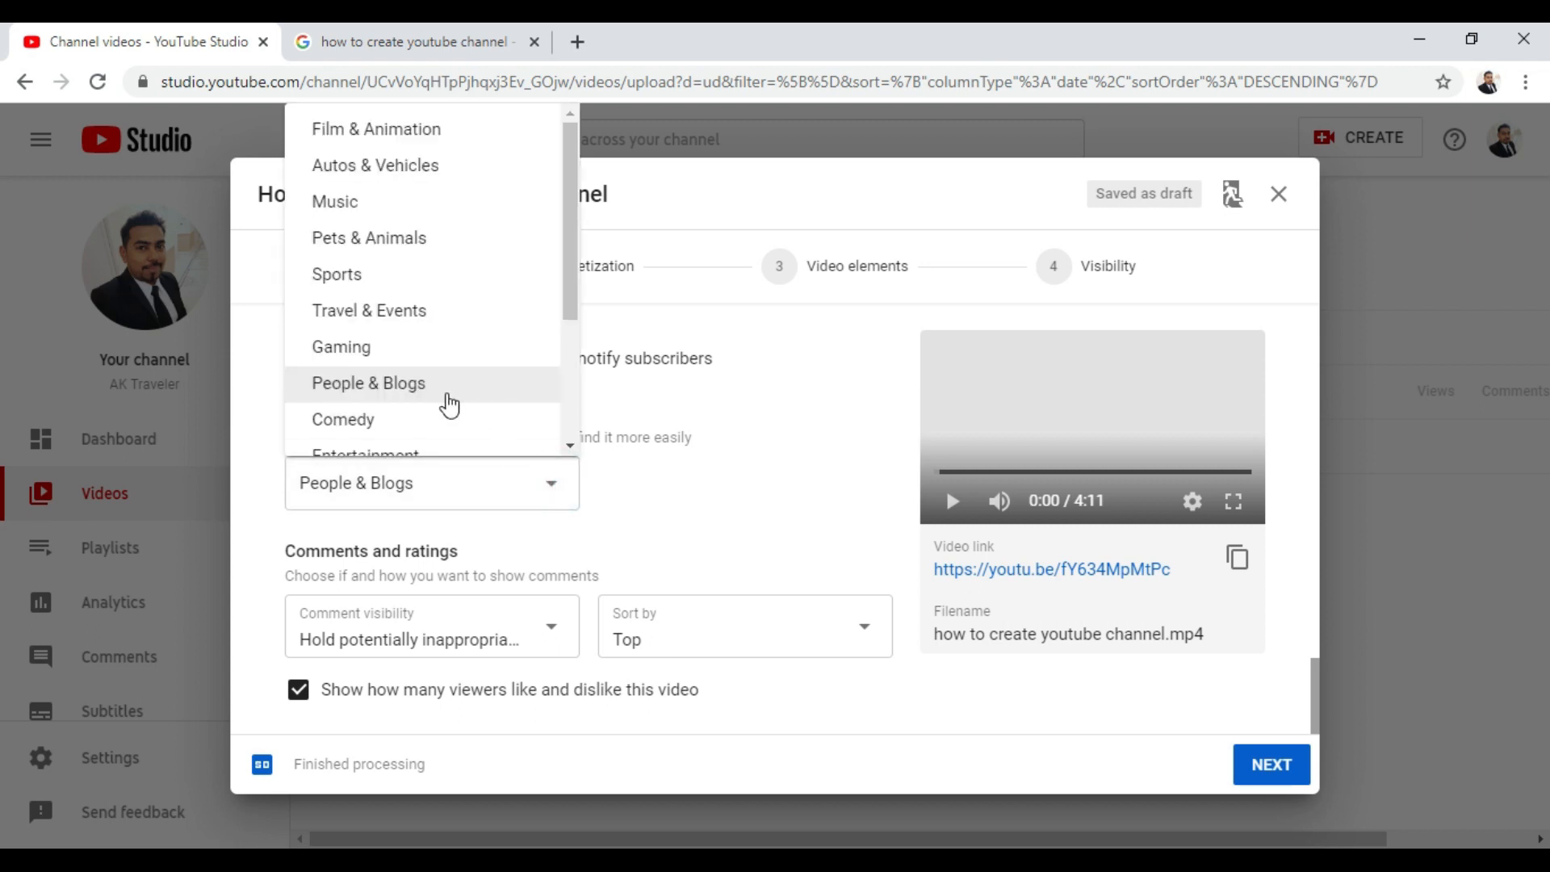
pyautogui.scroll(-3, 401, 245)
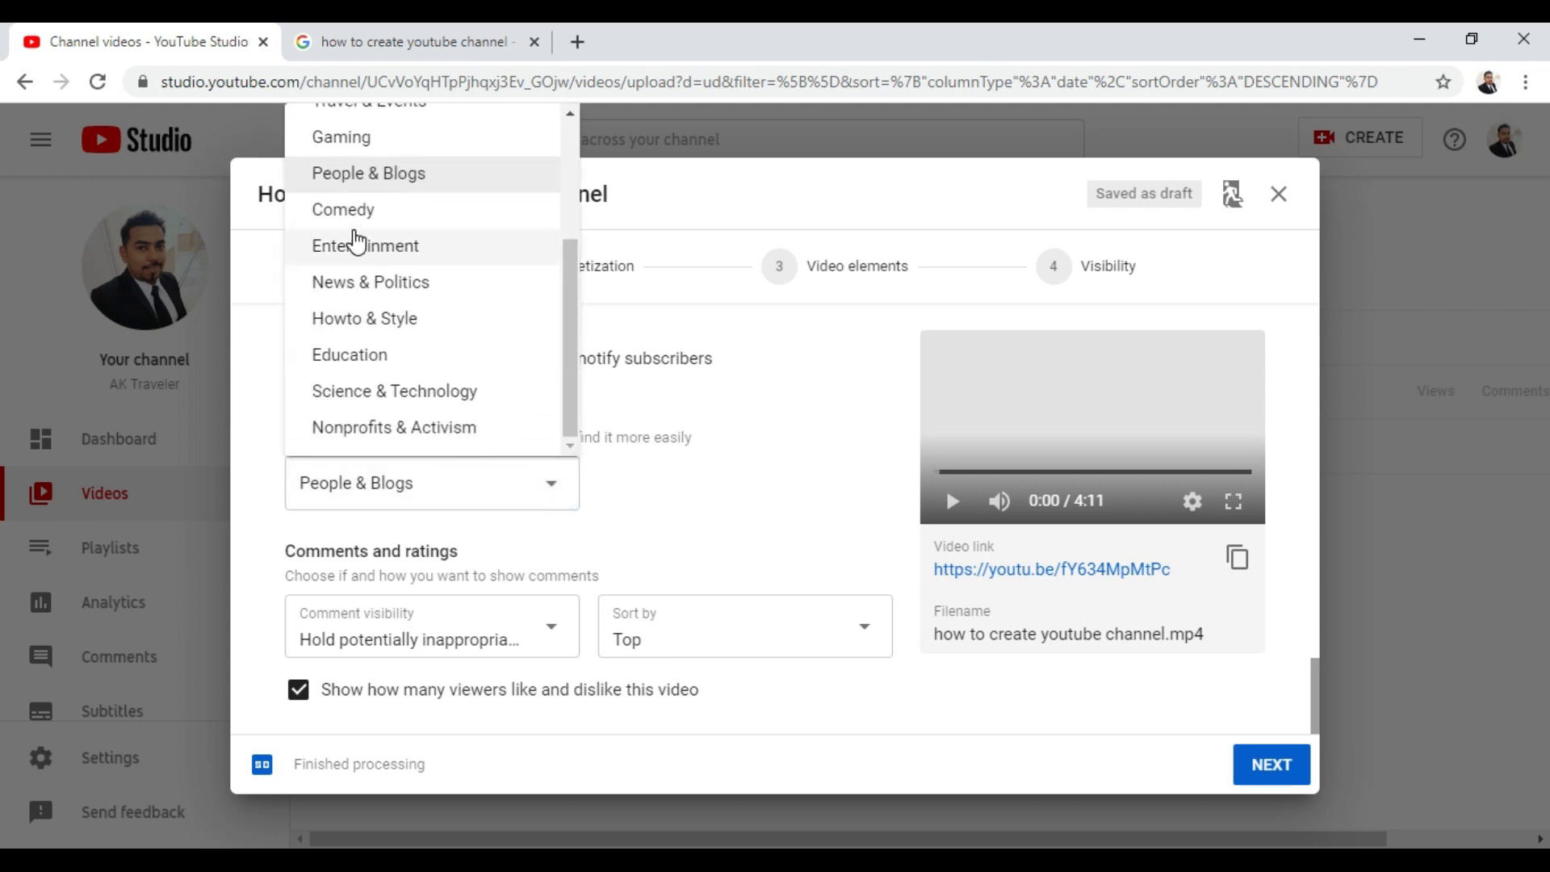
pyautogui.click(369, 354)
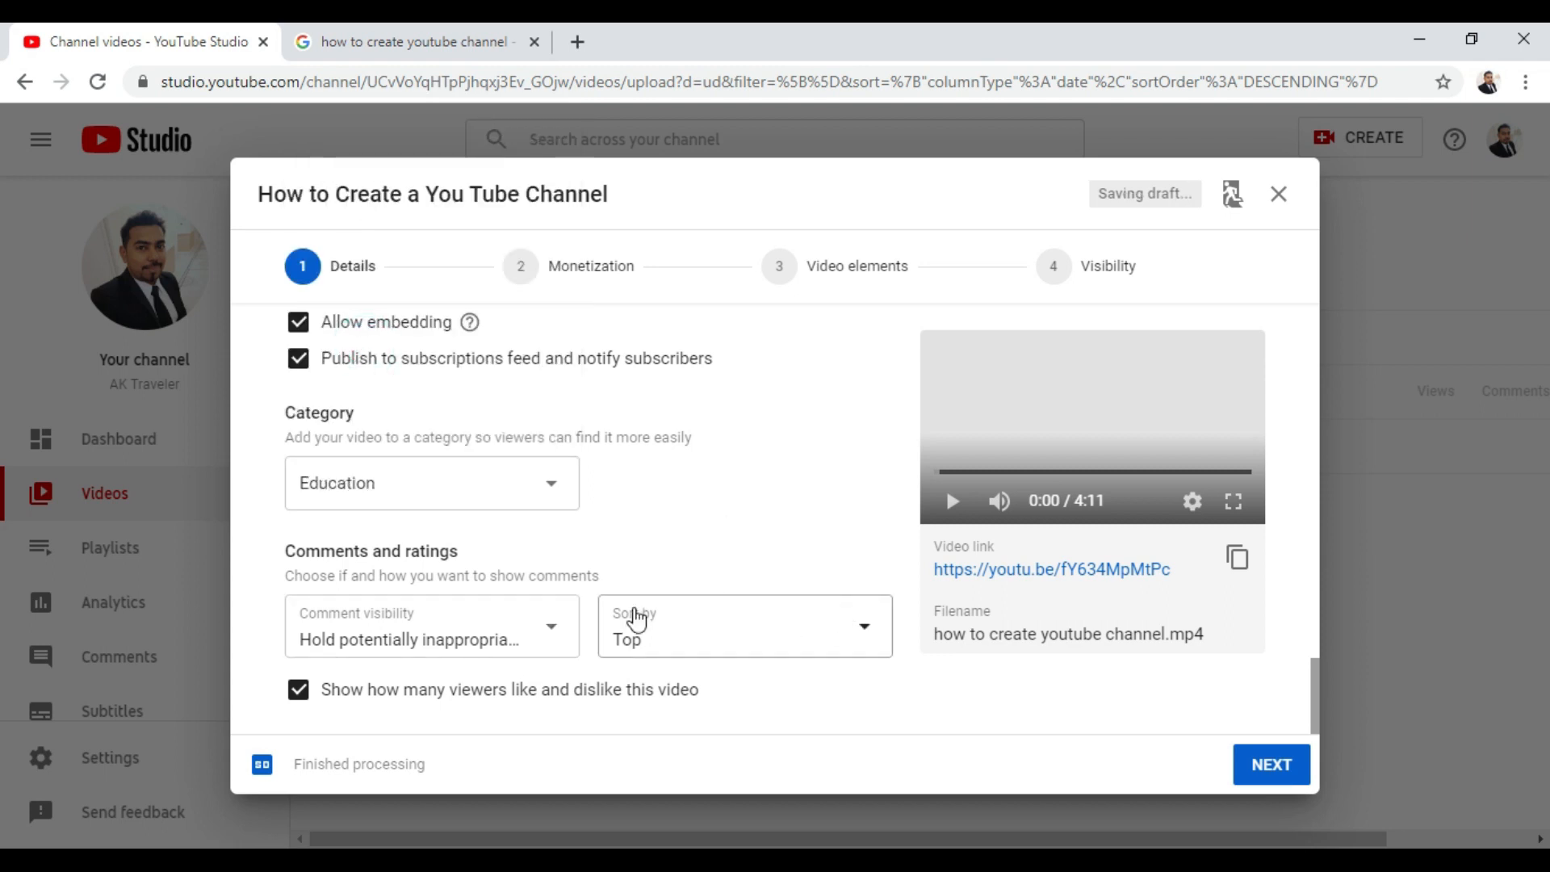
pyautogui.scroll(6, 577, 516)
pyautogui.scroll(15, 577, 516)
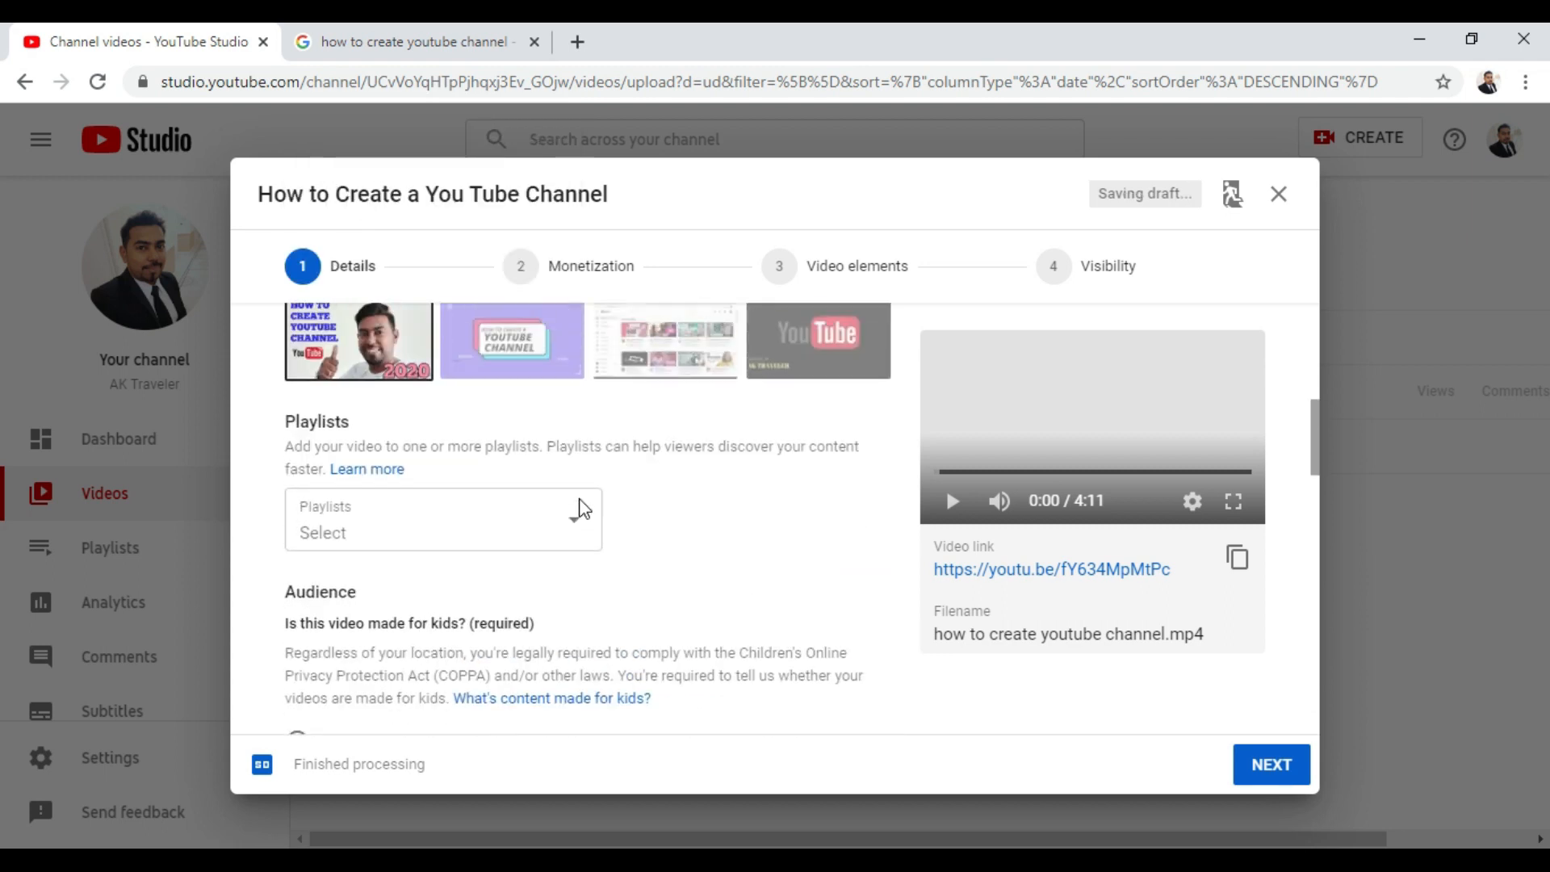
# Proceed to the monetization settings, turn monetization on for the video, and review the ad types and ad locations
pyautogui.click(1274, 766)
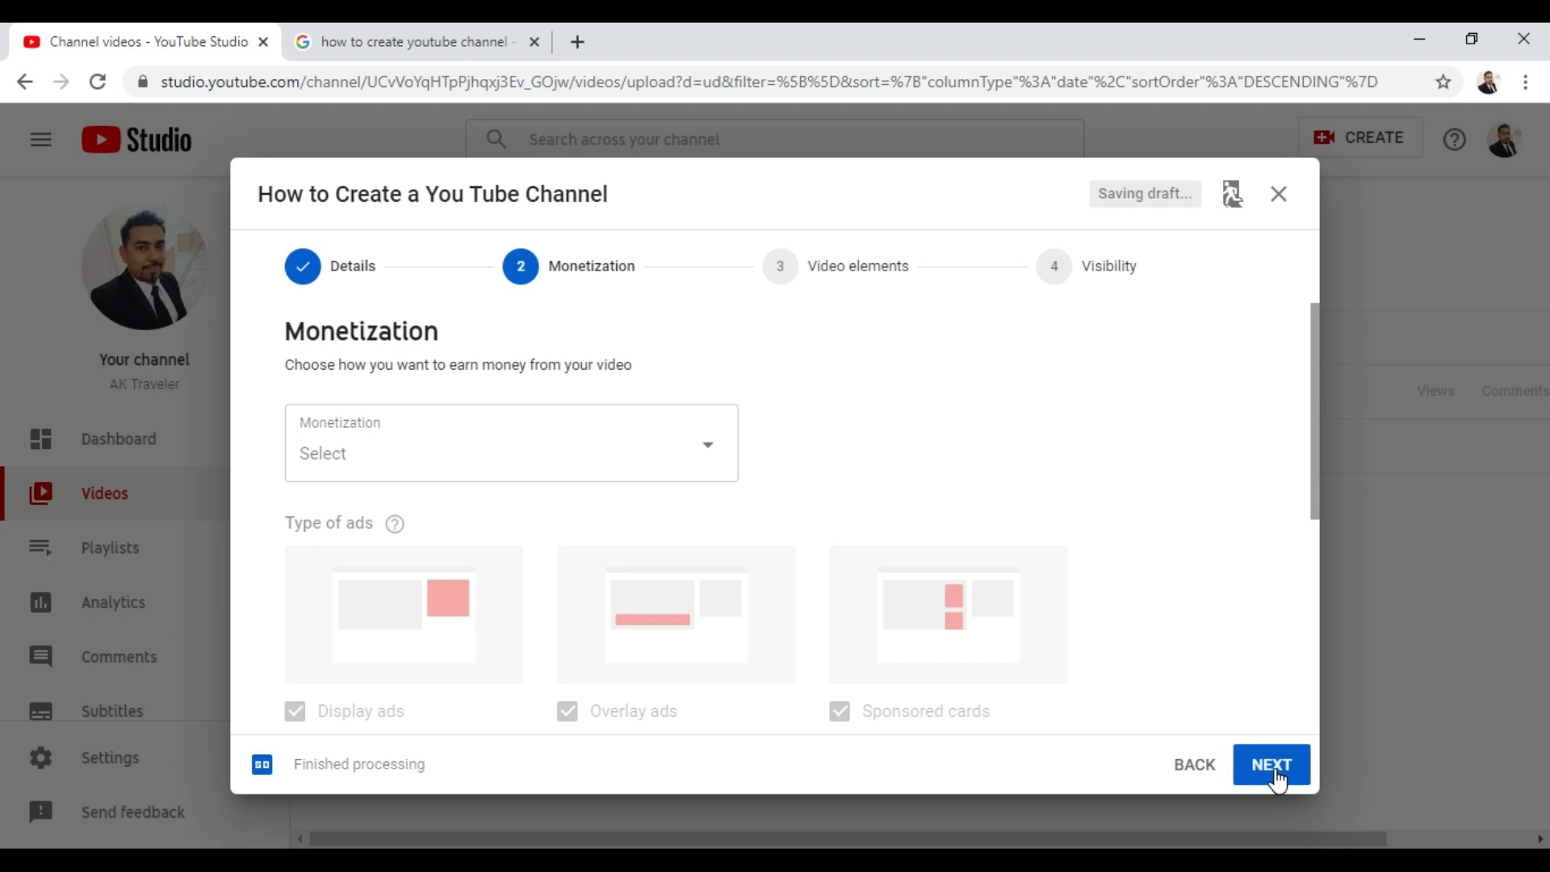
pyautogui.scroll(-1, 663, 512)
pyautogui.scroll(1, 686, 507)
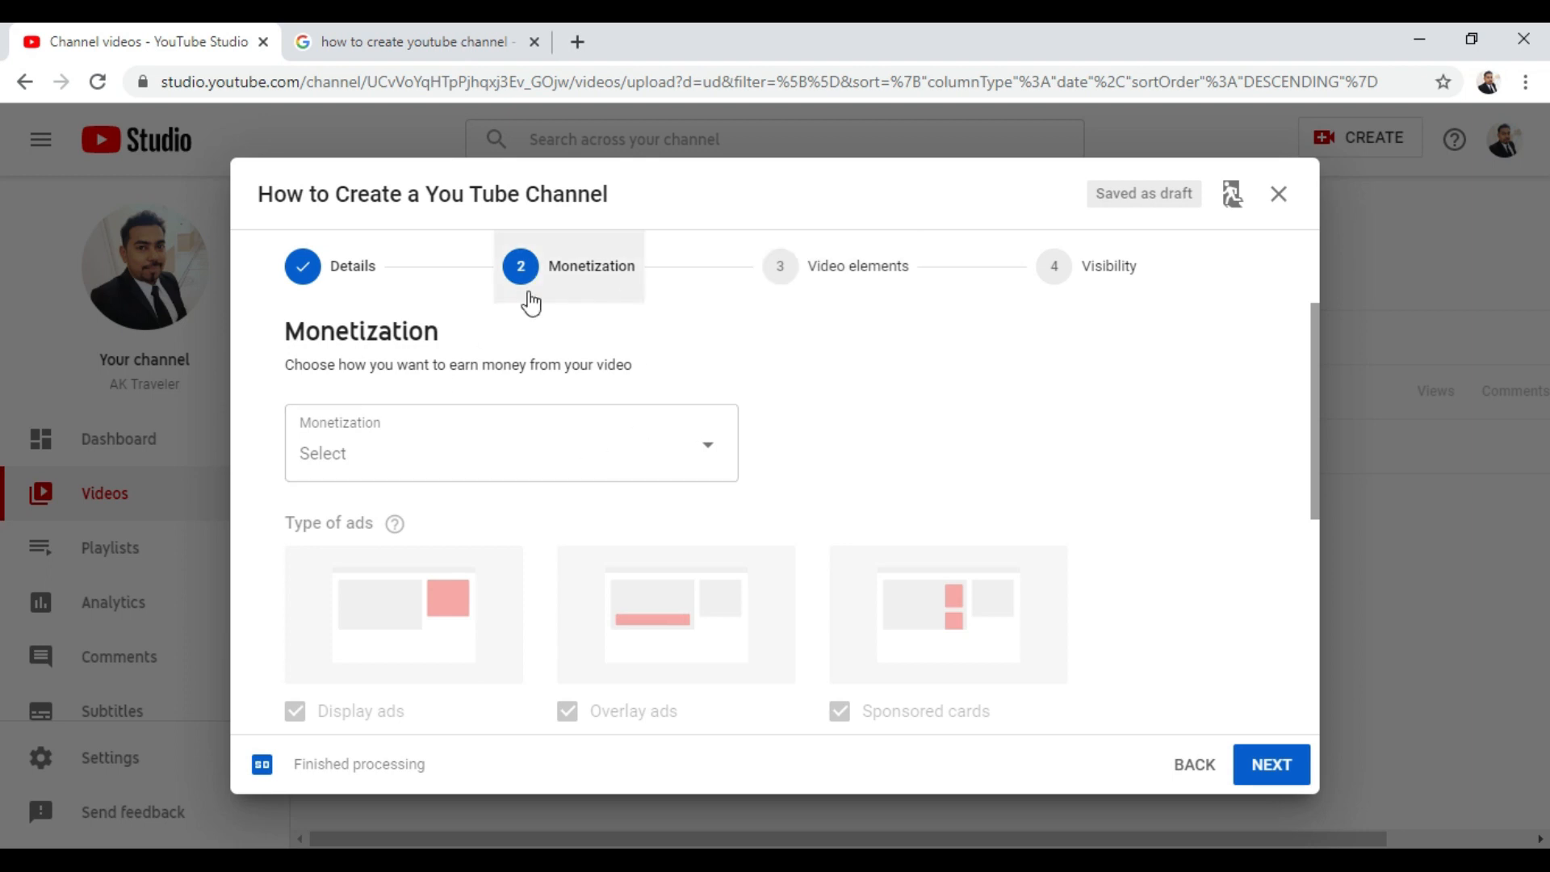
pyautogui.click(709, 449)
pyautogui.click(336, 451)
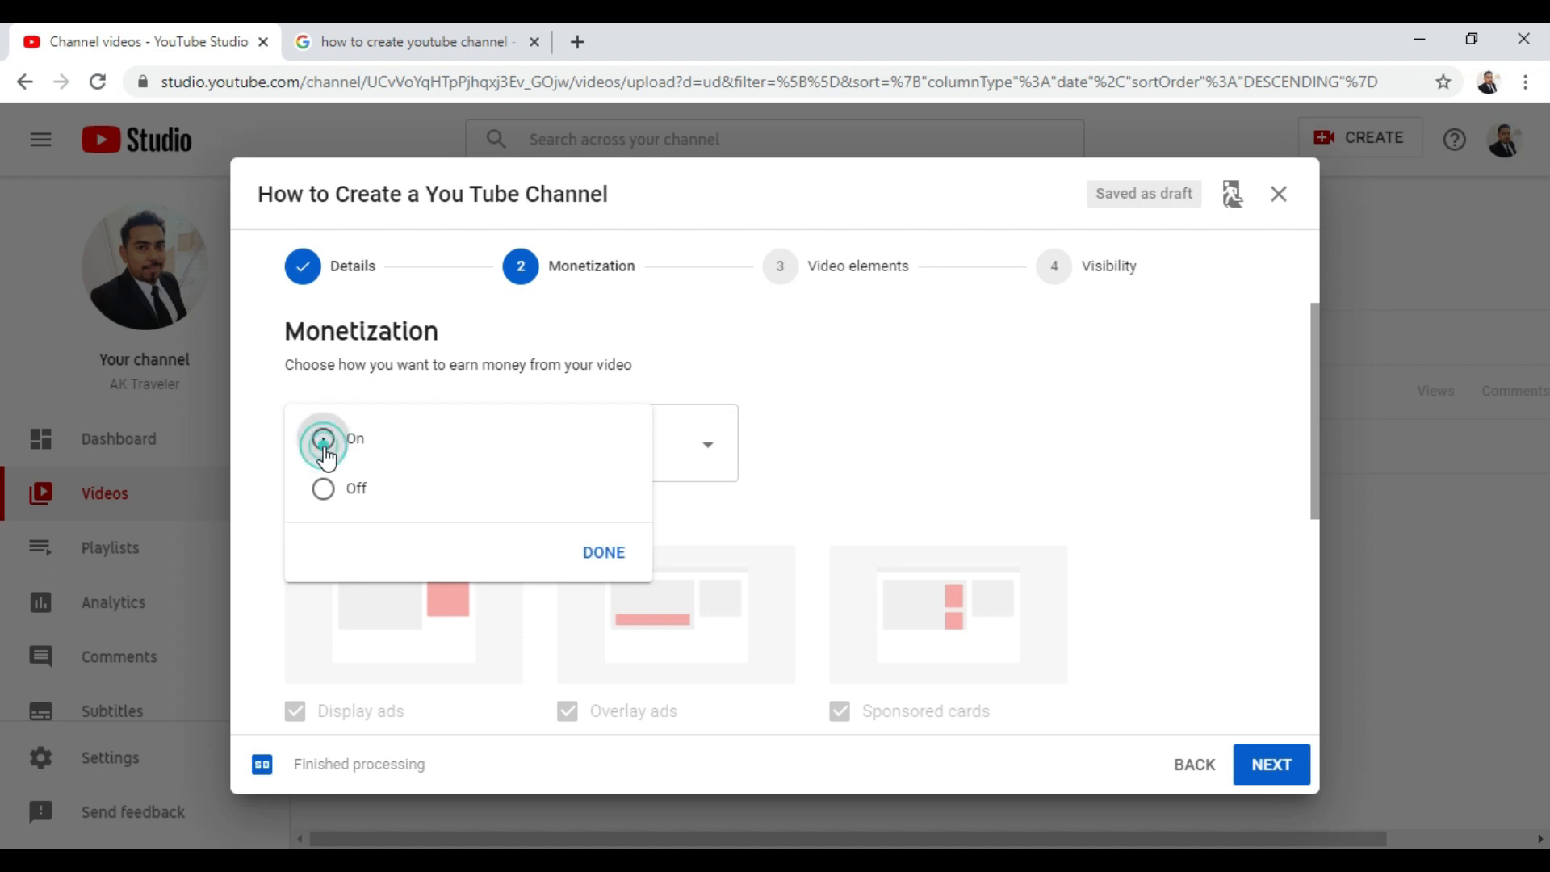
pyautogui.click(600, 561)
pyautogui.scroll(-5, 849, 488)
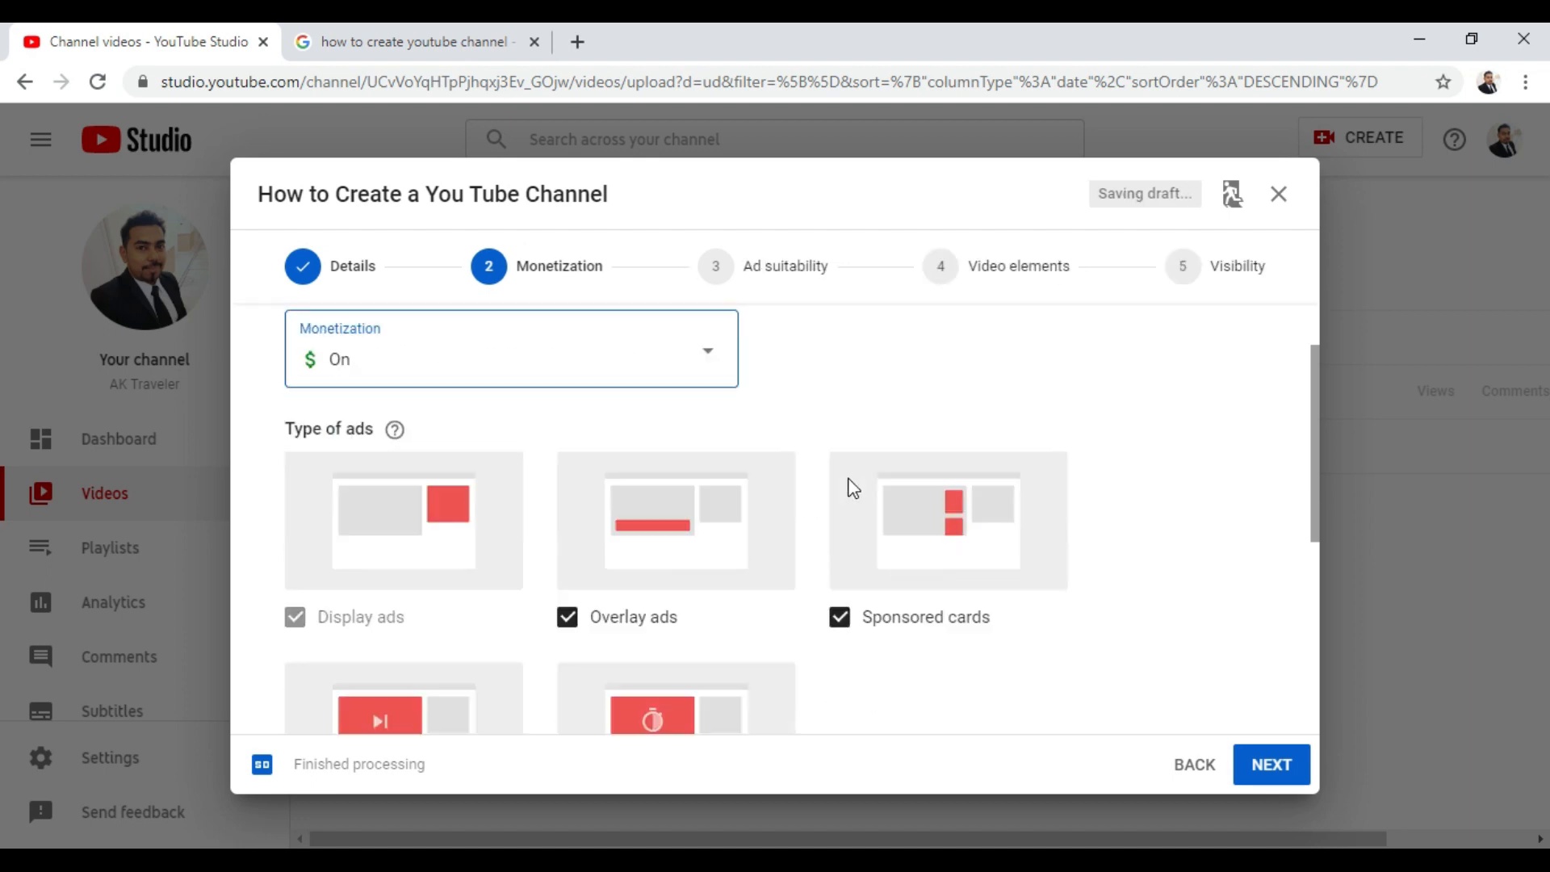
pyautogui.scroll(-1, 823, 505)
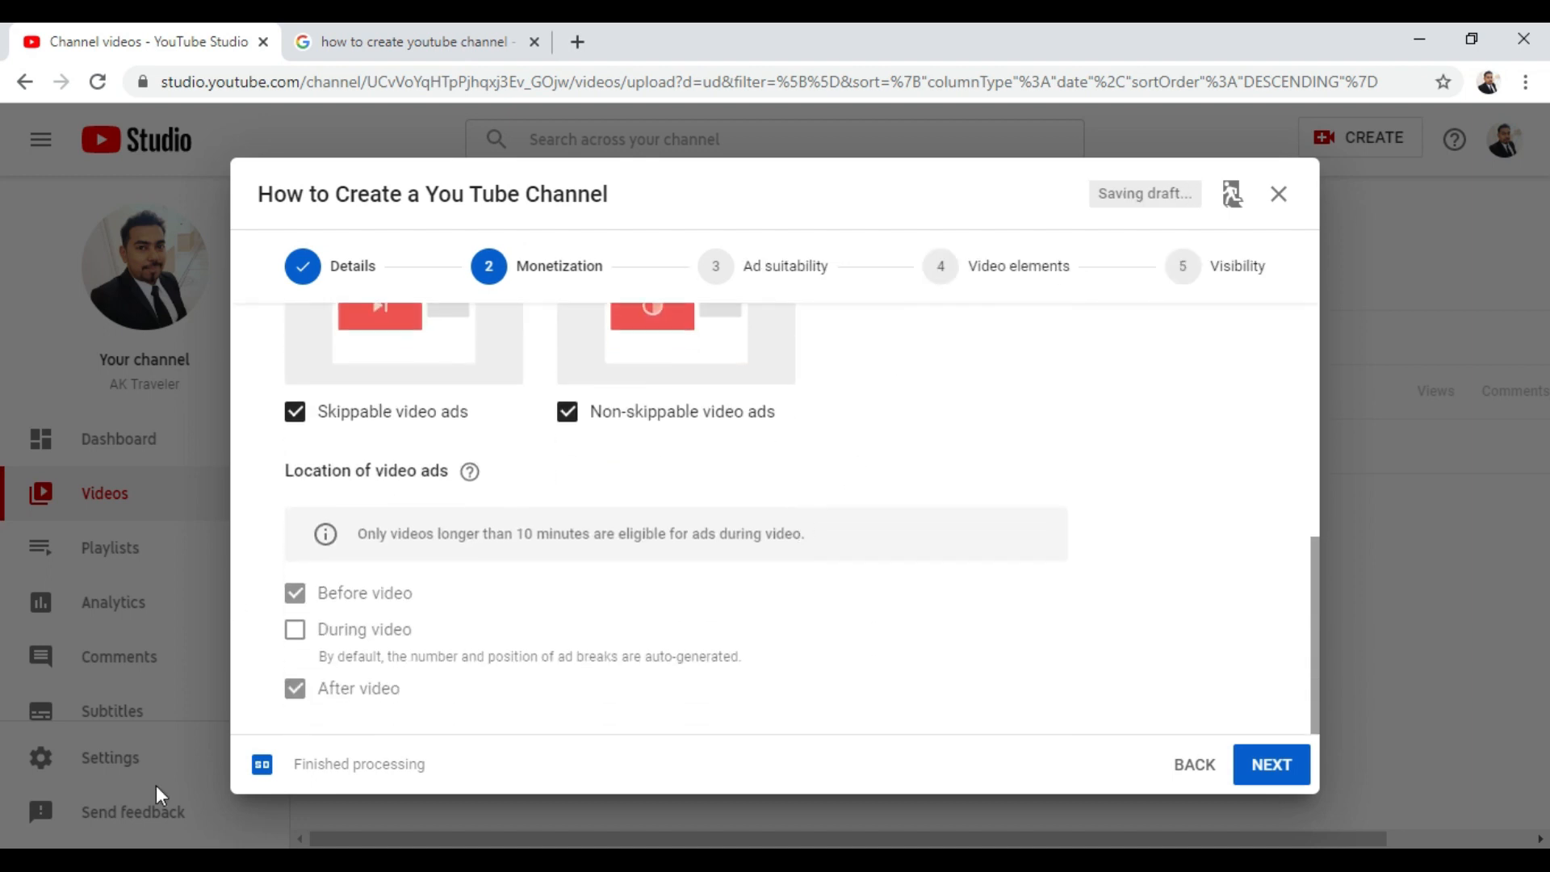
# Rate the video's ad suitability as "None of the above" and continue to the visibility settings without adding an end screen or cards
pyautogui.click(1270, 767)
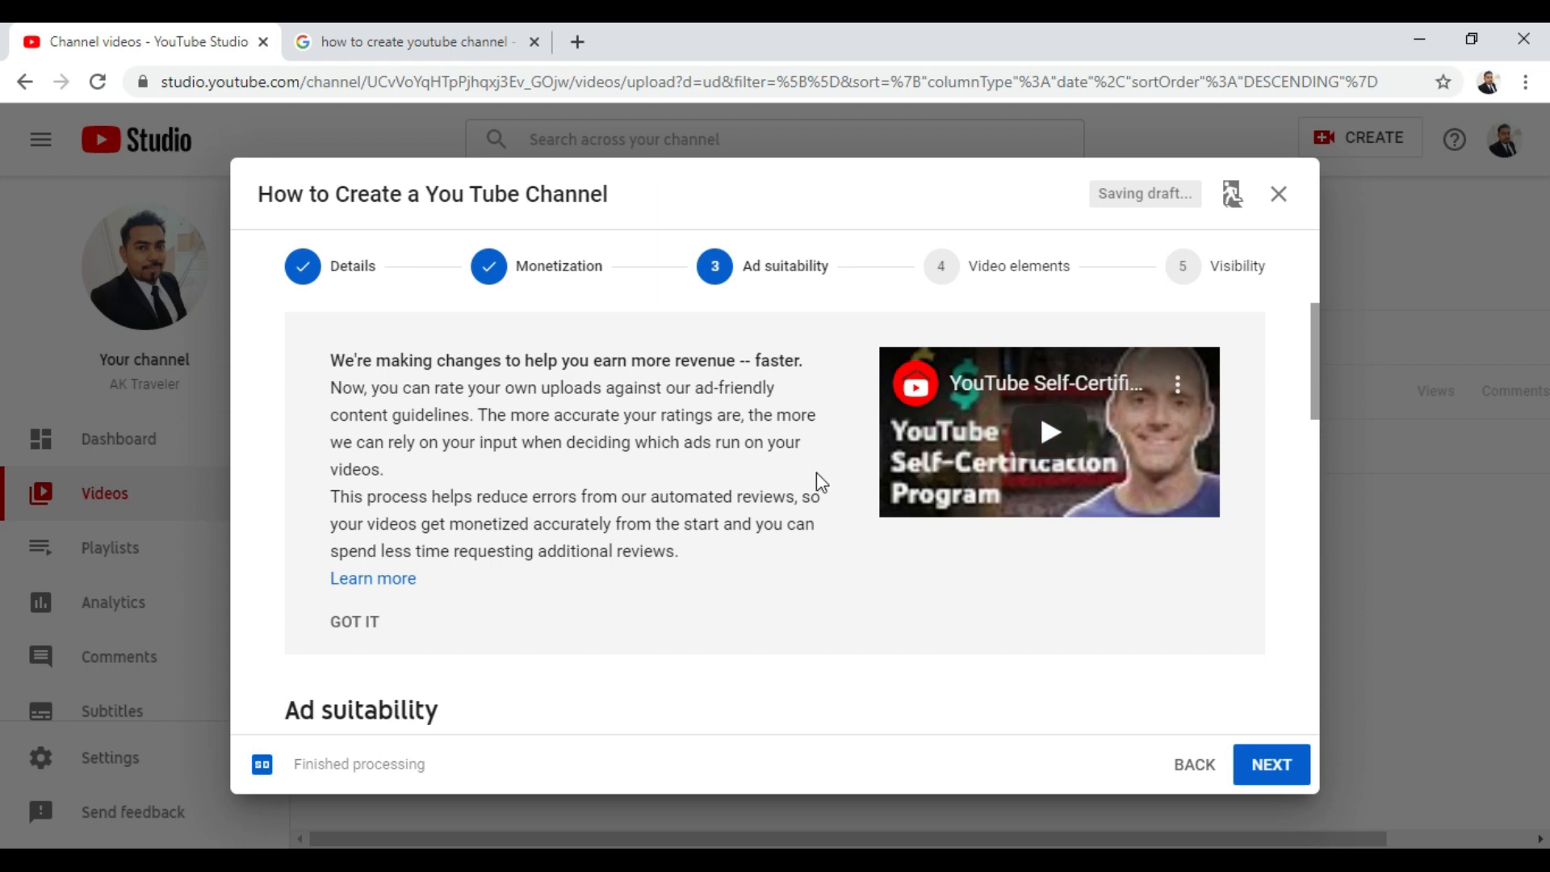
pyautogui.scroll(-4, 567, 452)
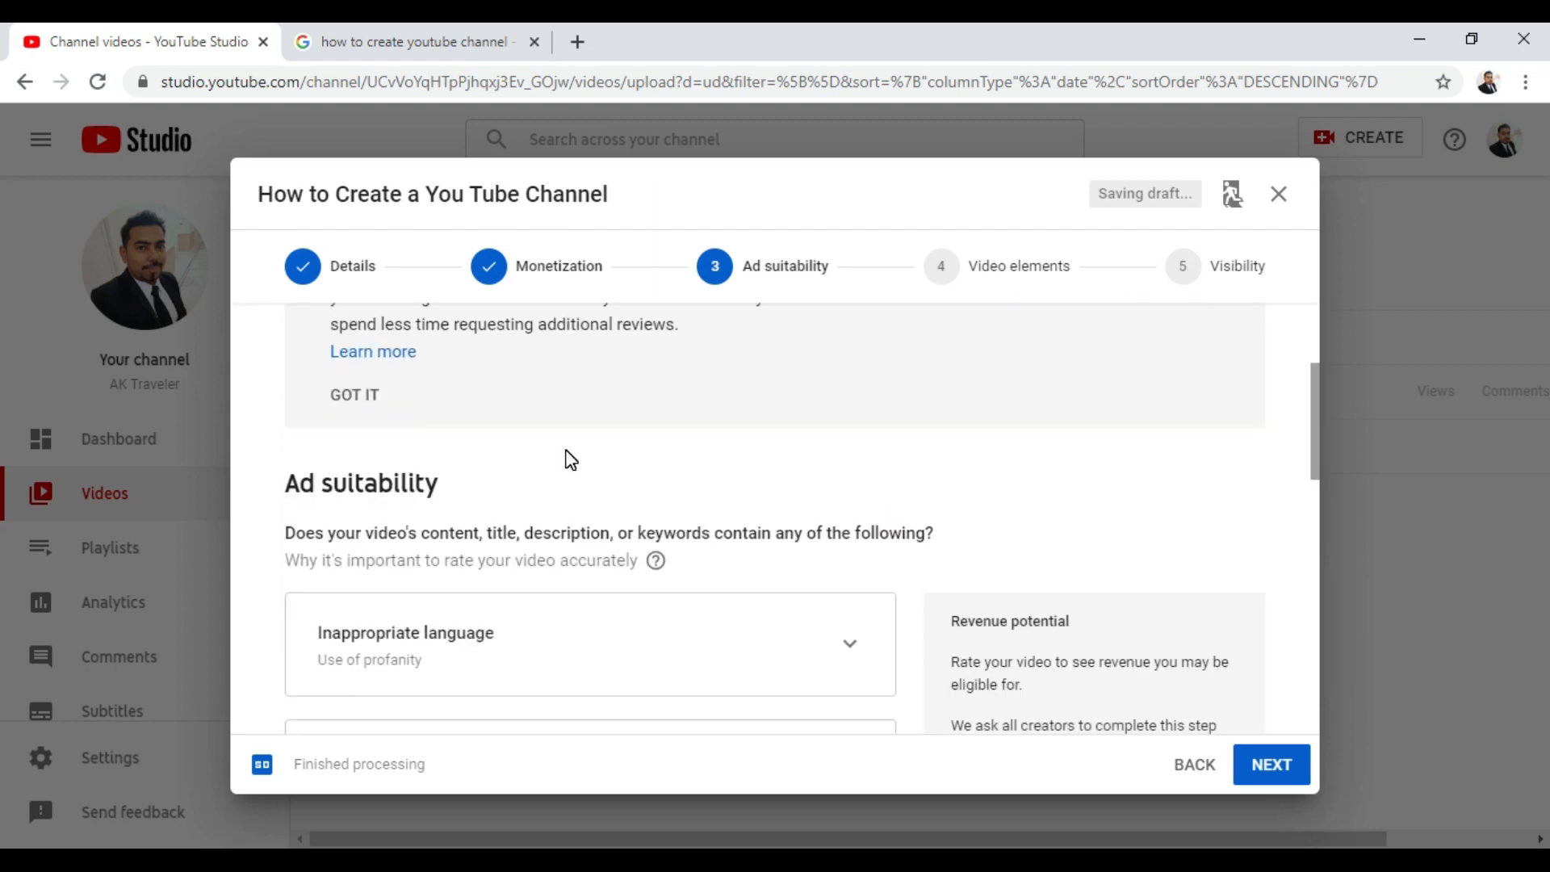
pyautogui.scroll(-2, 568, 451)
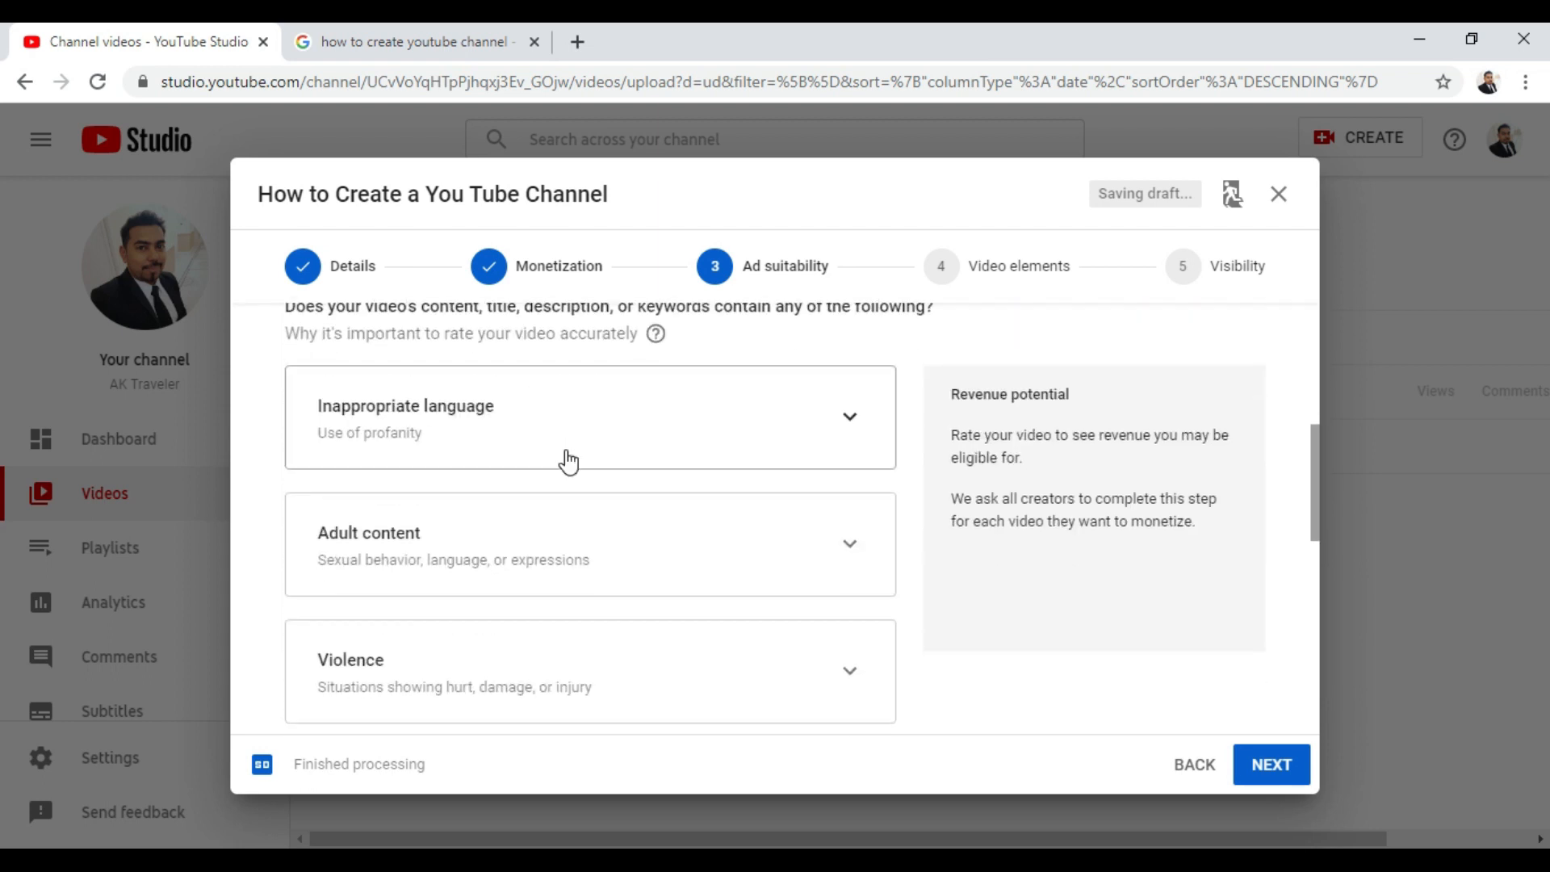
pyautogui.scroll(-4, 515, 536)
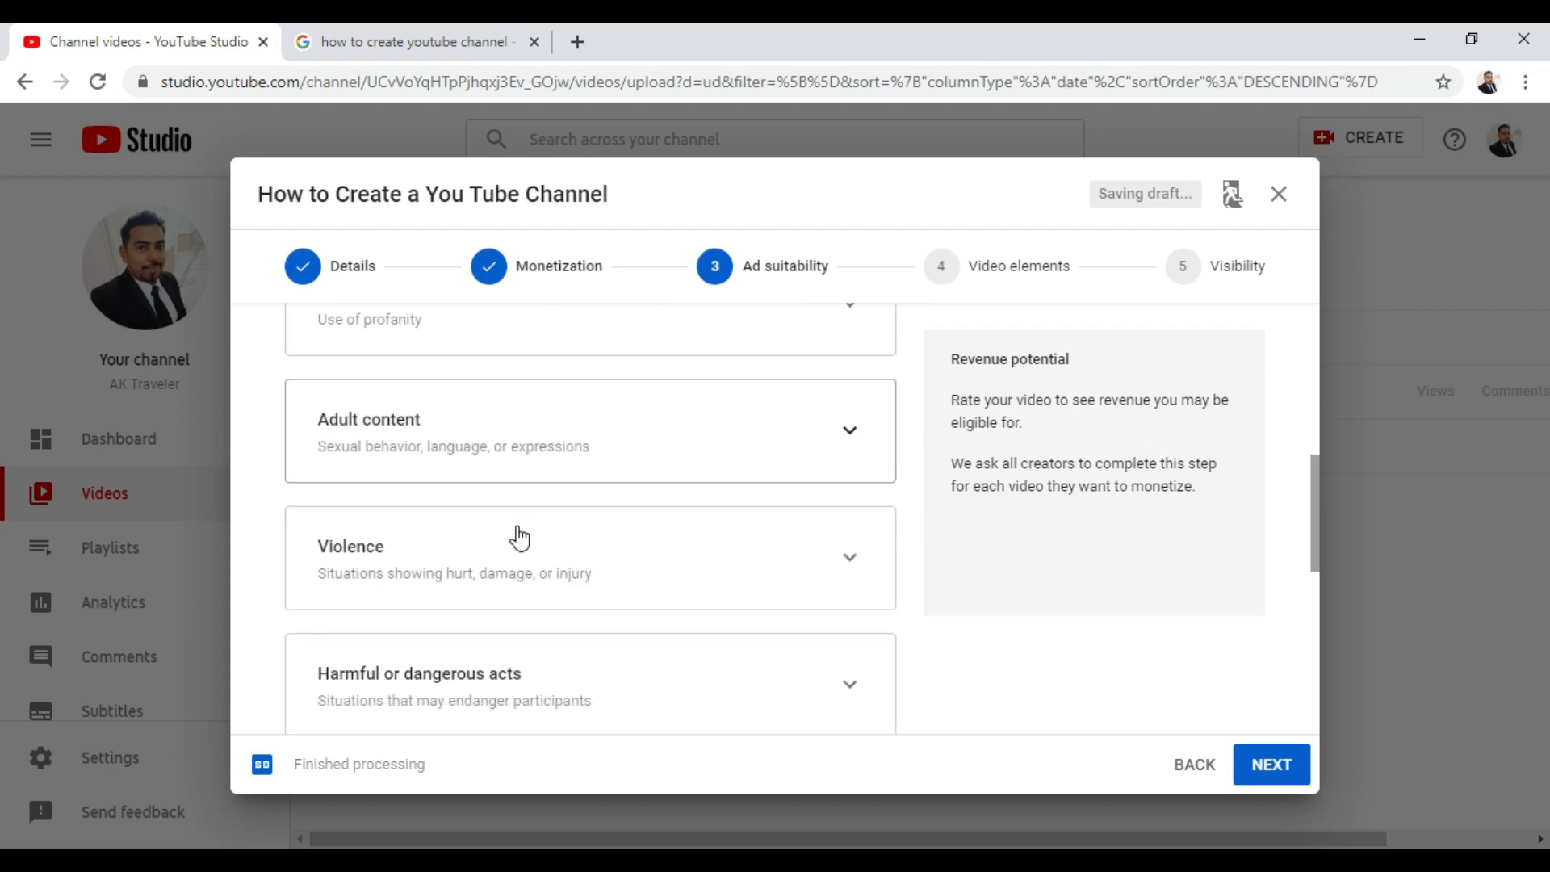
pyautogui.scroll(-3, 478, 459)
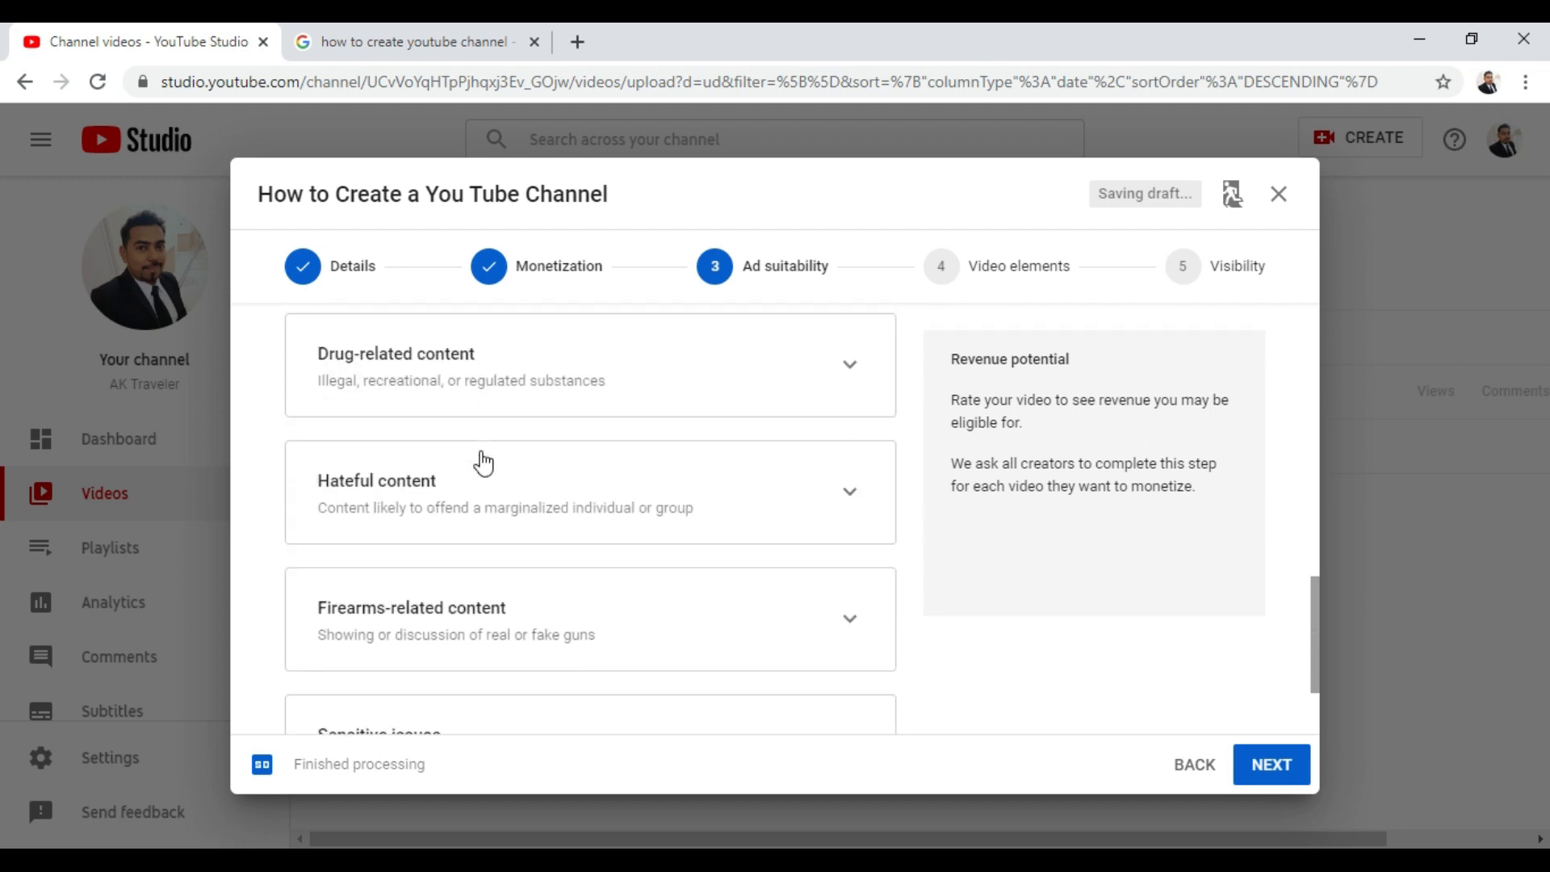
pyautogui.scroll(-2, 457, 376)
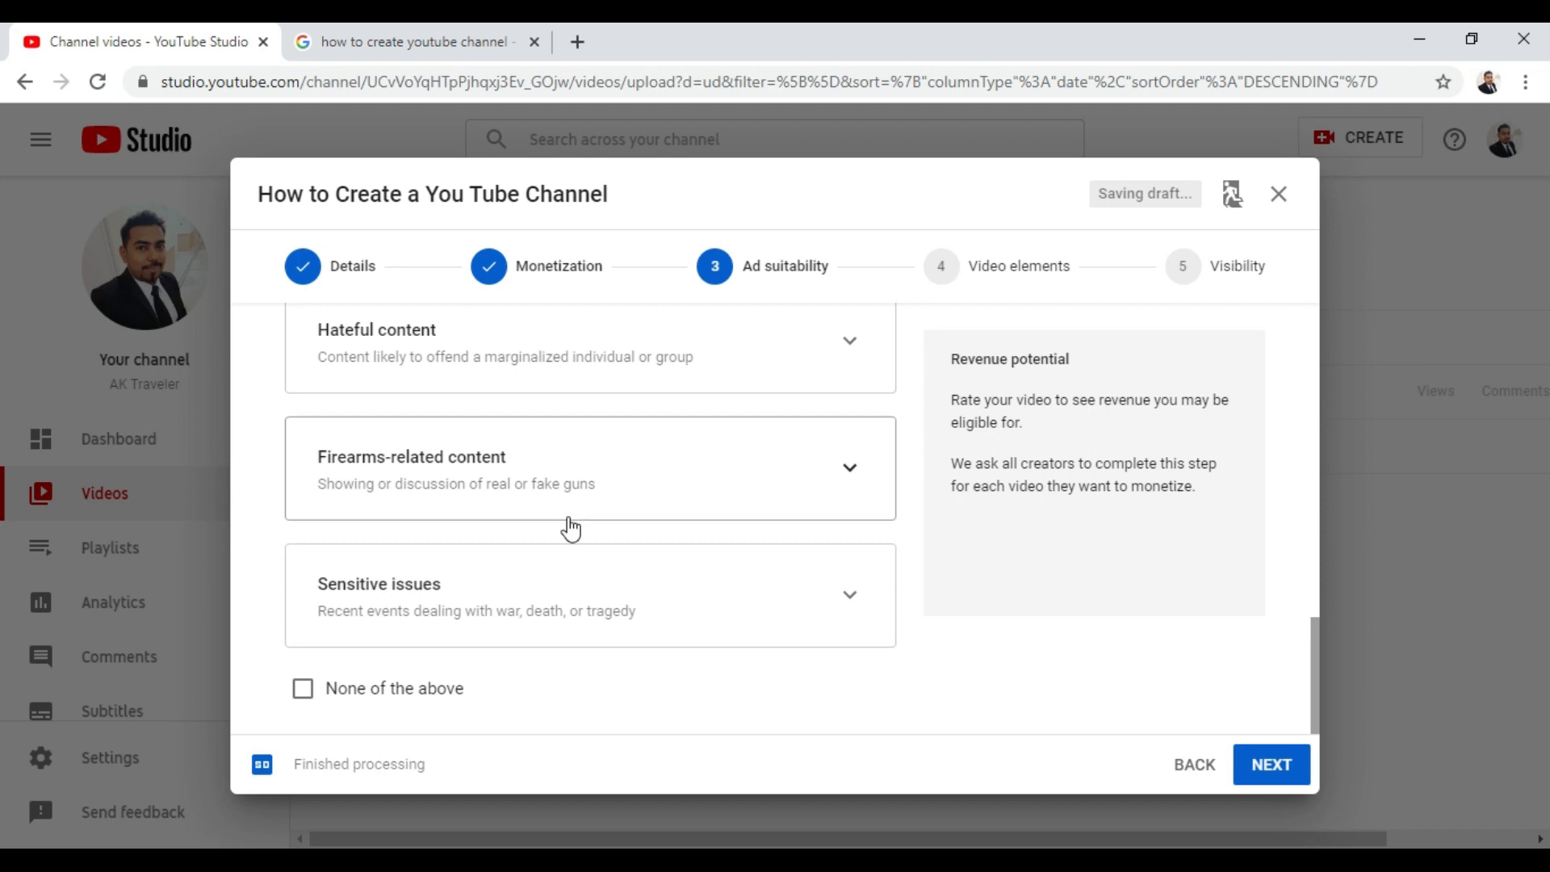
pyautogui.click(304, 691)
pyautogui.scroll(7, 880, 543)
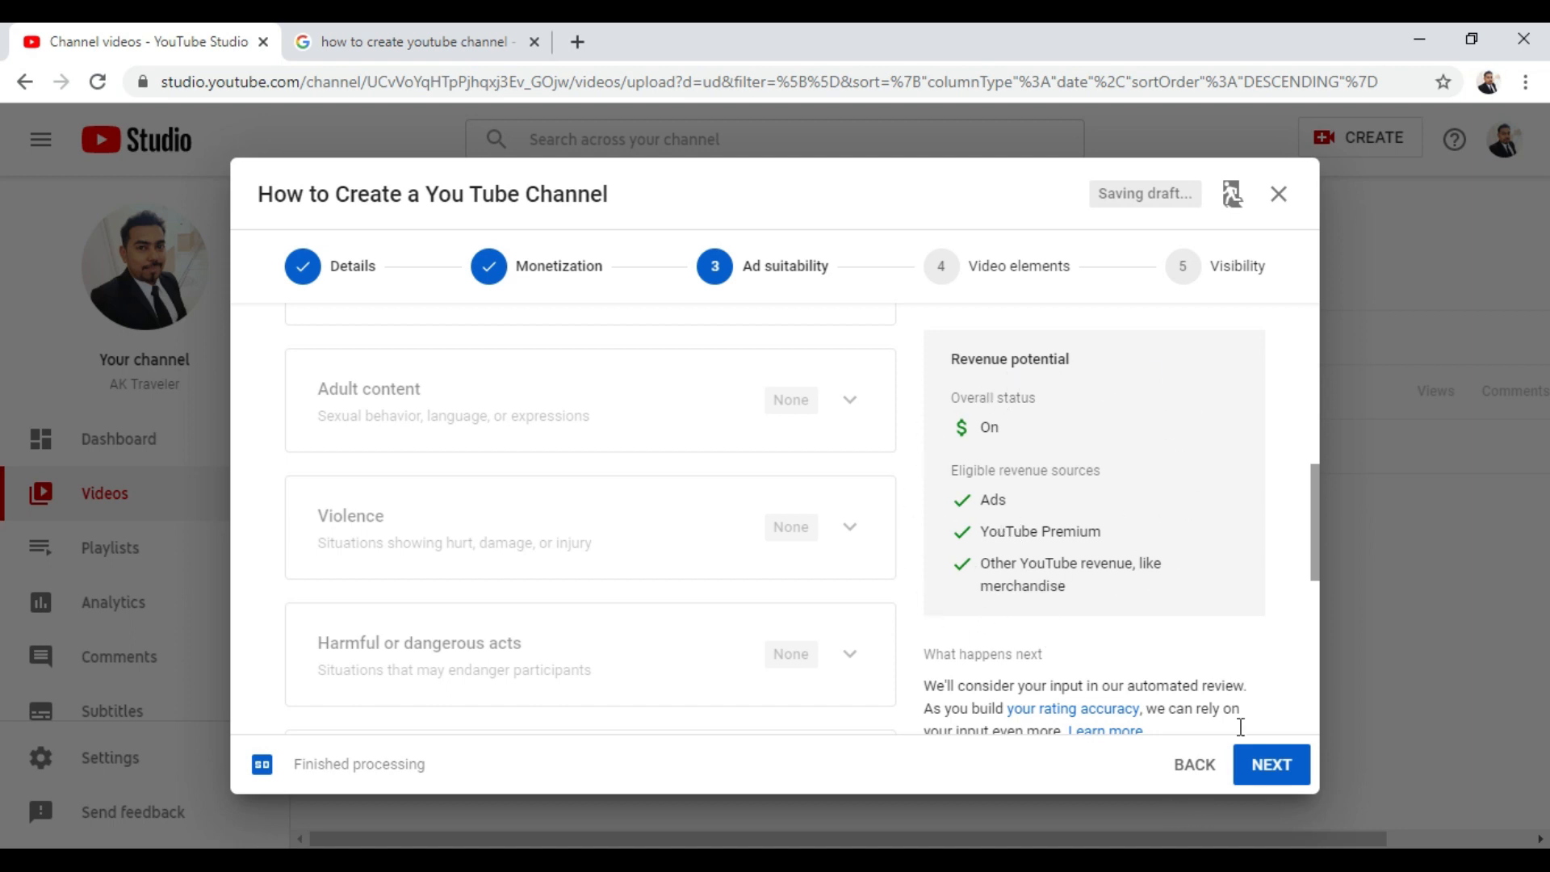
pyautogui.click(1270, 774)
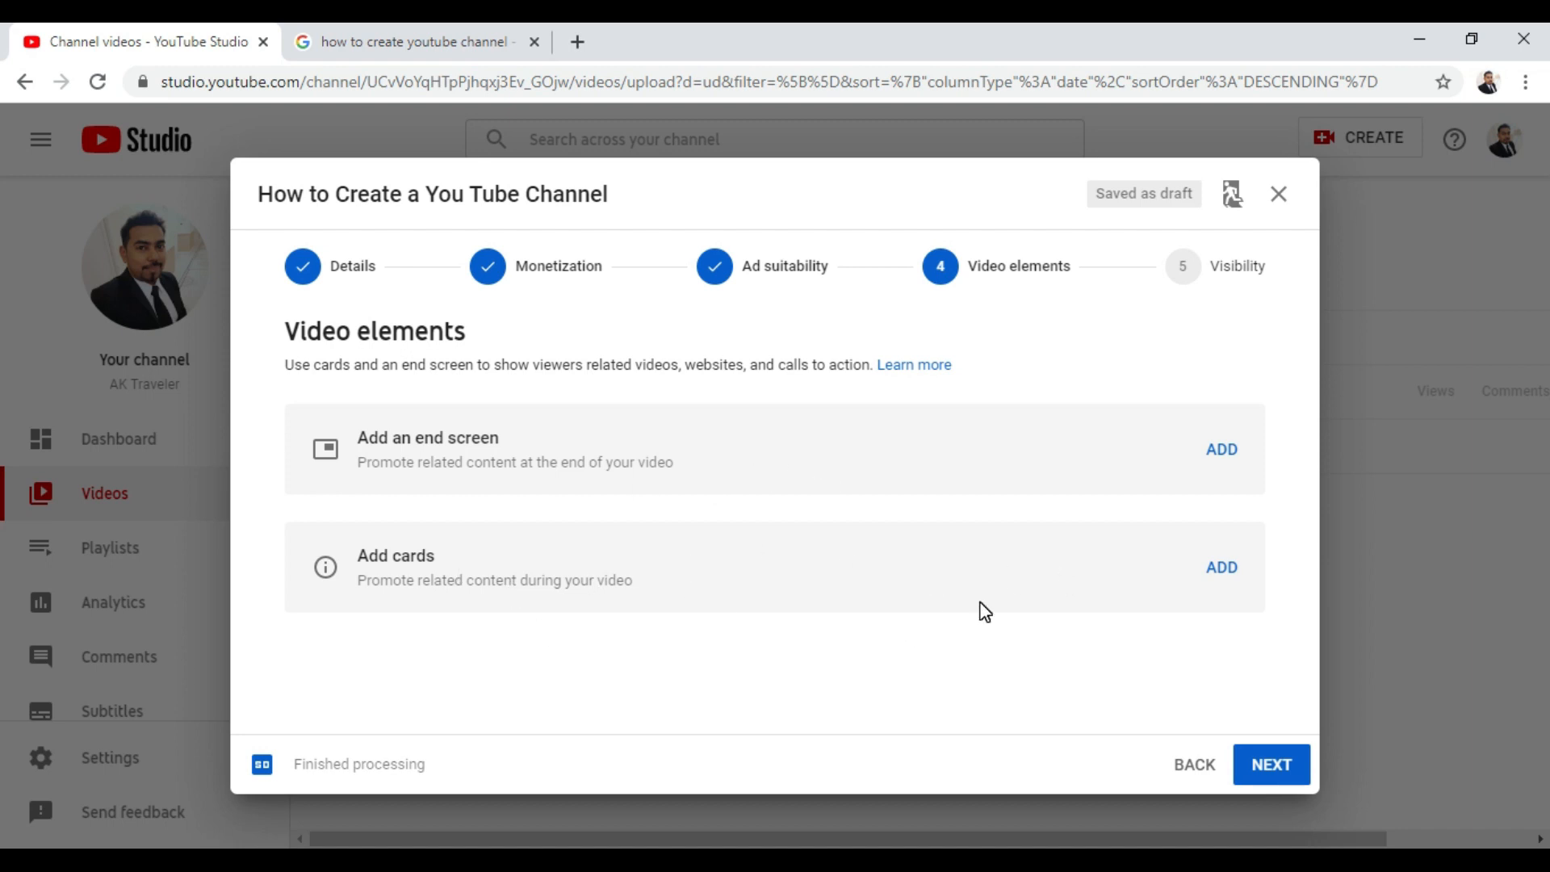
pyautogui.click(1283, 778)
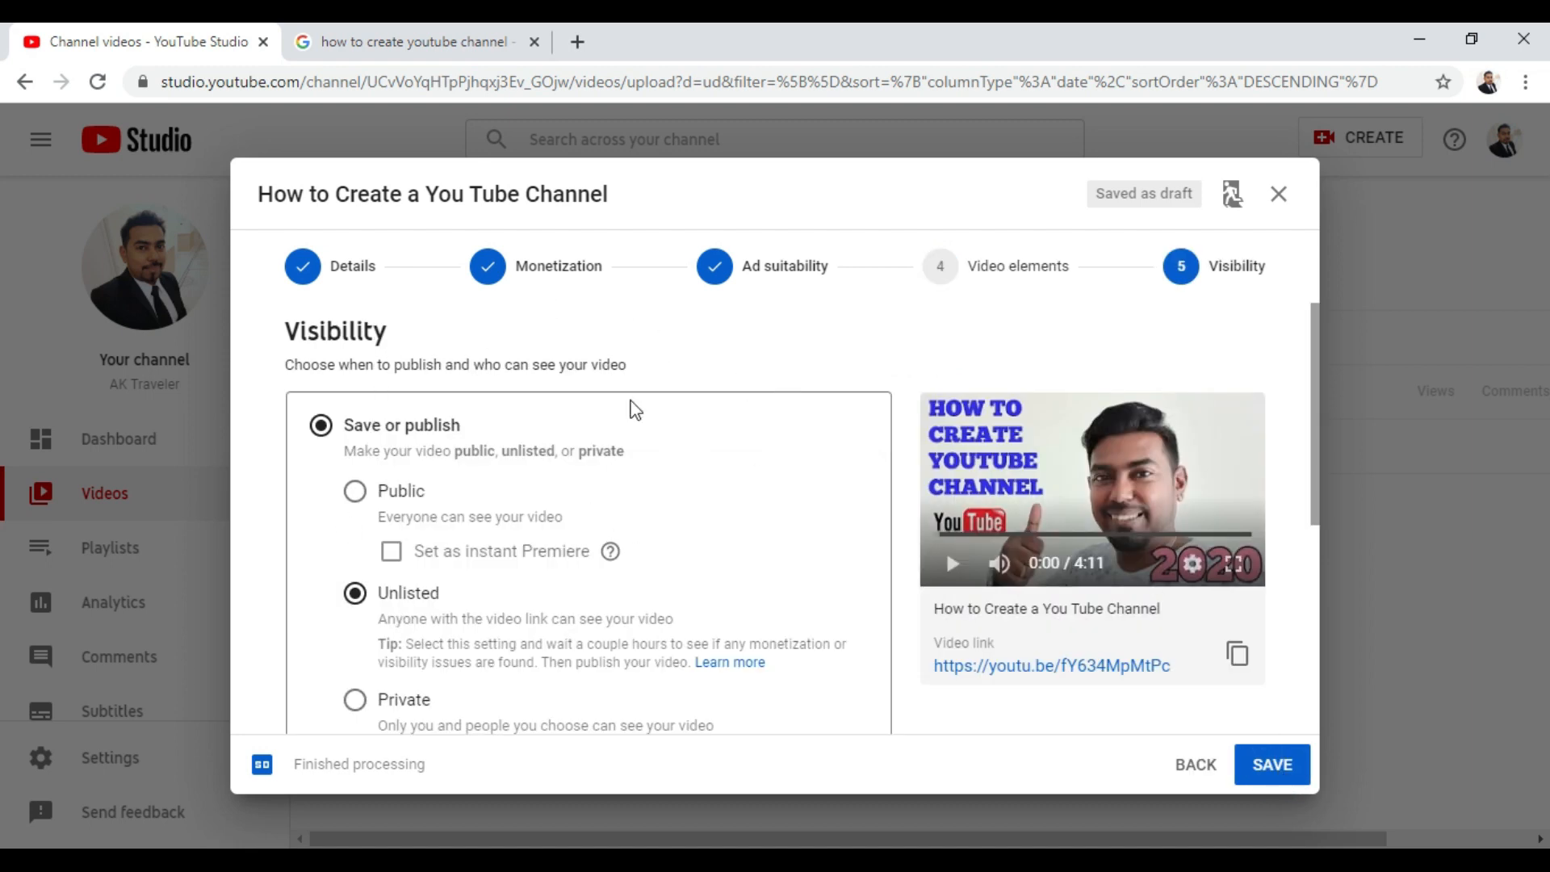
# Set the video's visibility to Public
pyautogui.scroll(-2, 397, 549)
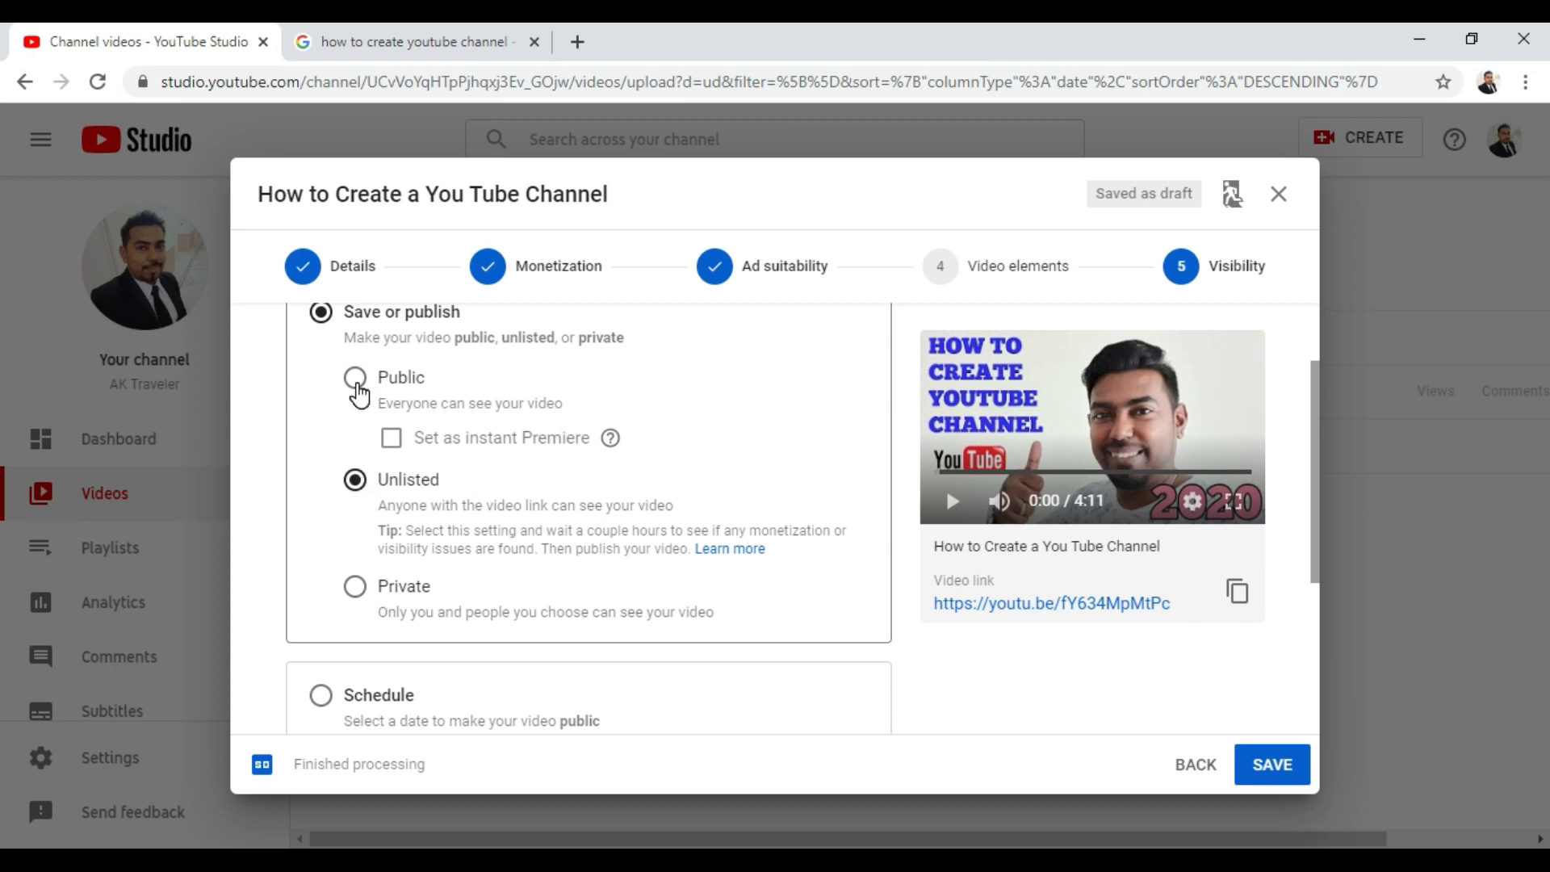
pyautogui.click(360, 395)
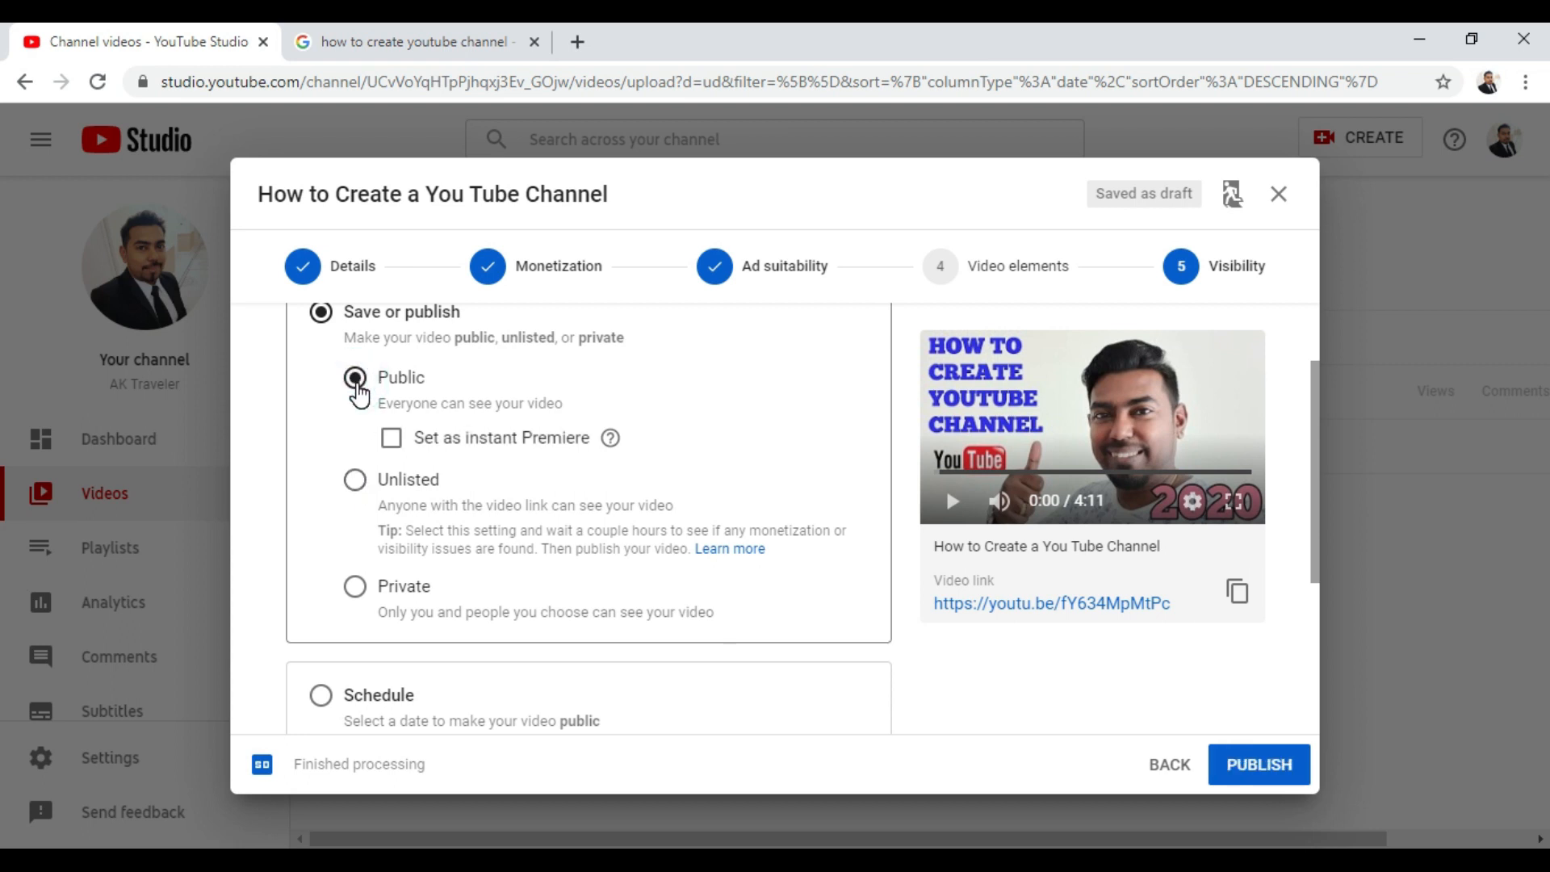
# Choose scheduled publishing for the video and set the release time to 7:00 PM
pyautogui.scroll(-2, 510, 633)
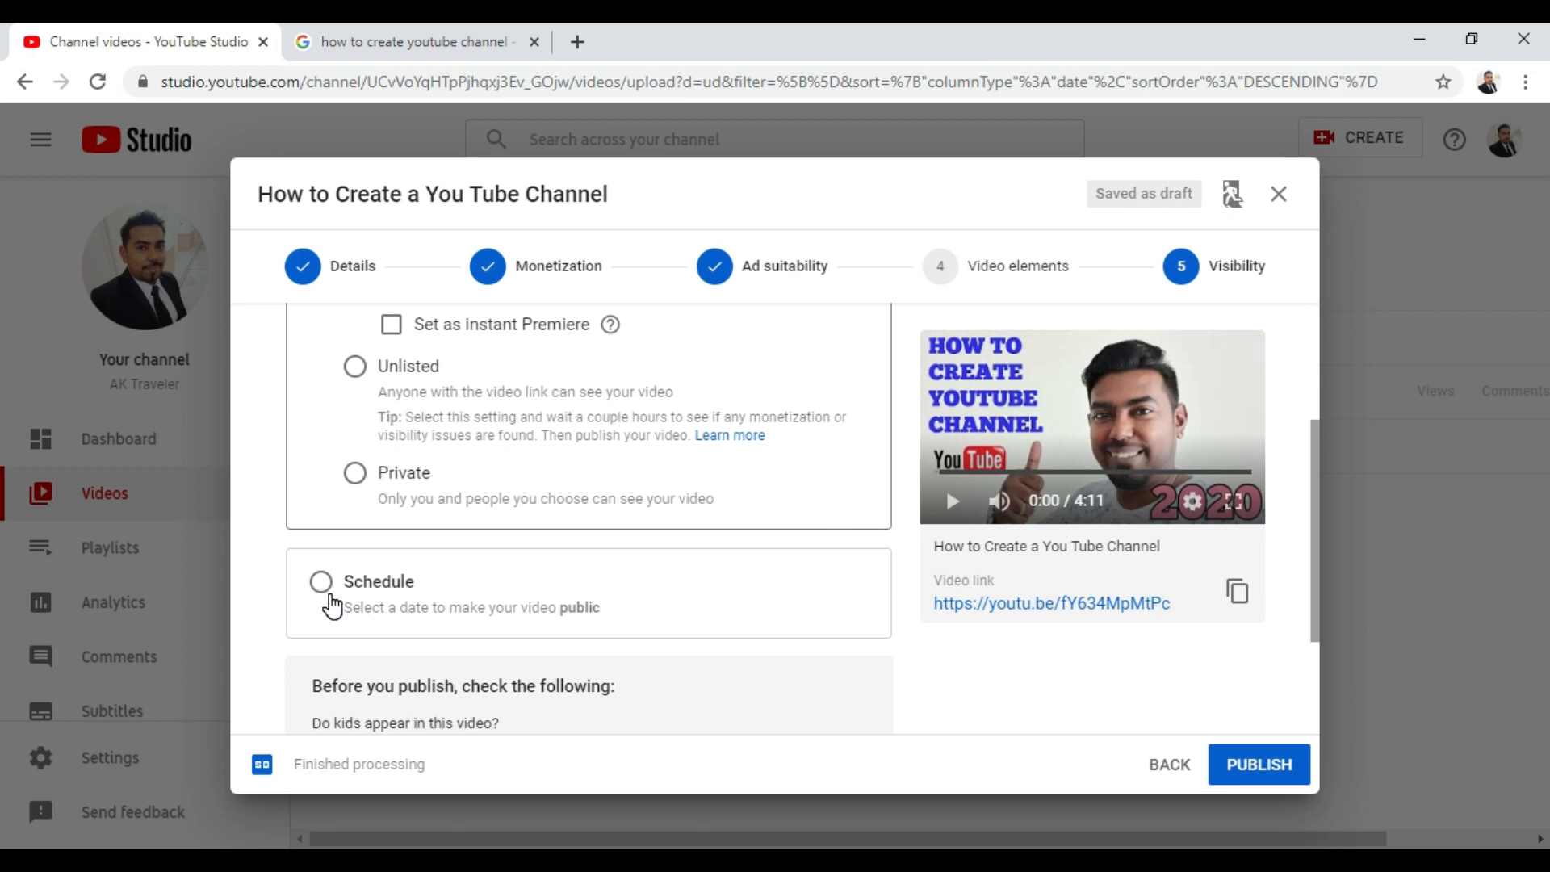
pyautogui.click(321, 582)
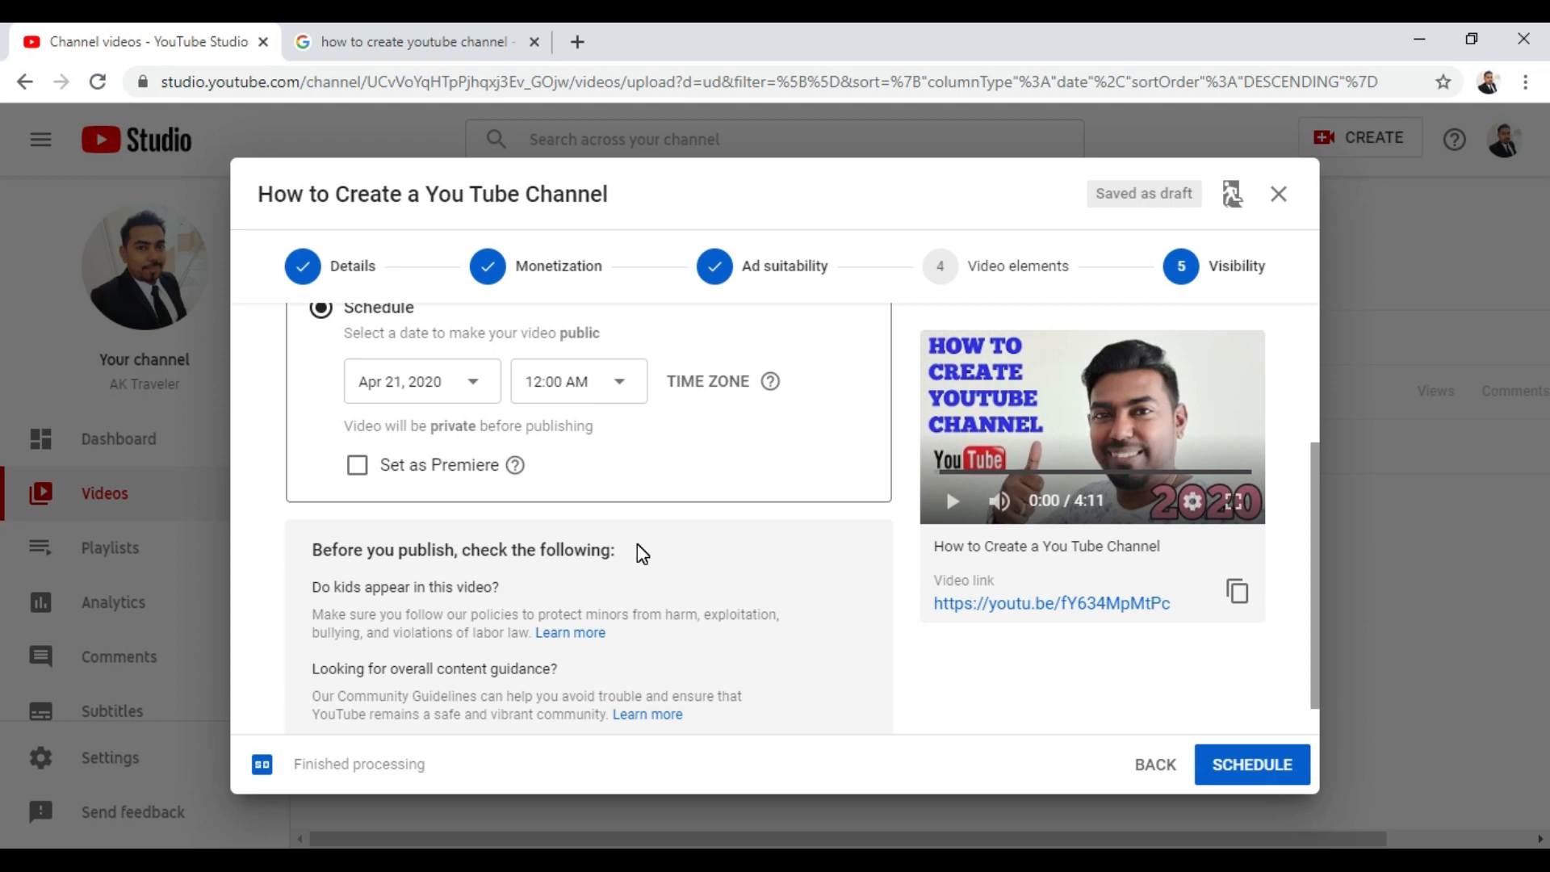
pyautogui.scroll(2, 642, 554)
pyautogui.scroll(-2, 642, 554)
pyautogui.click(627, 395)
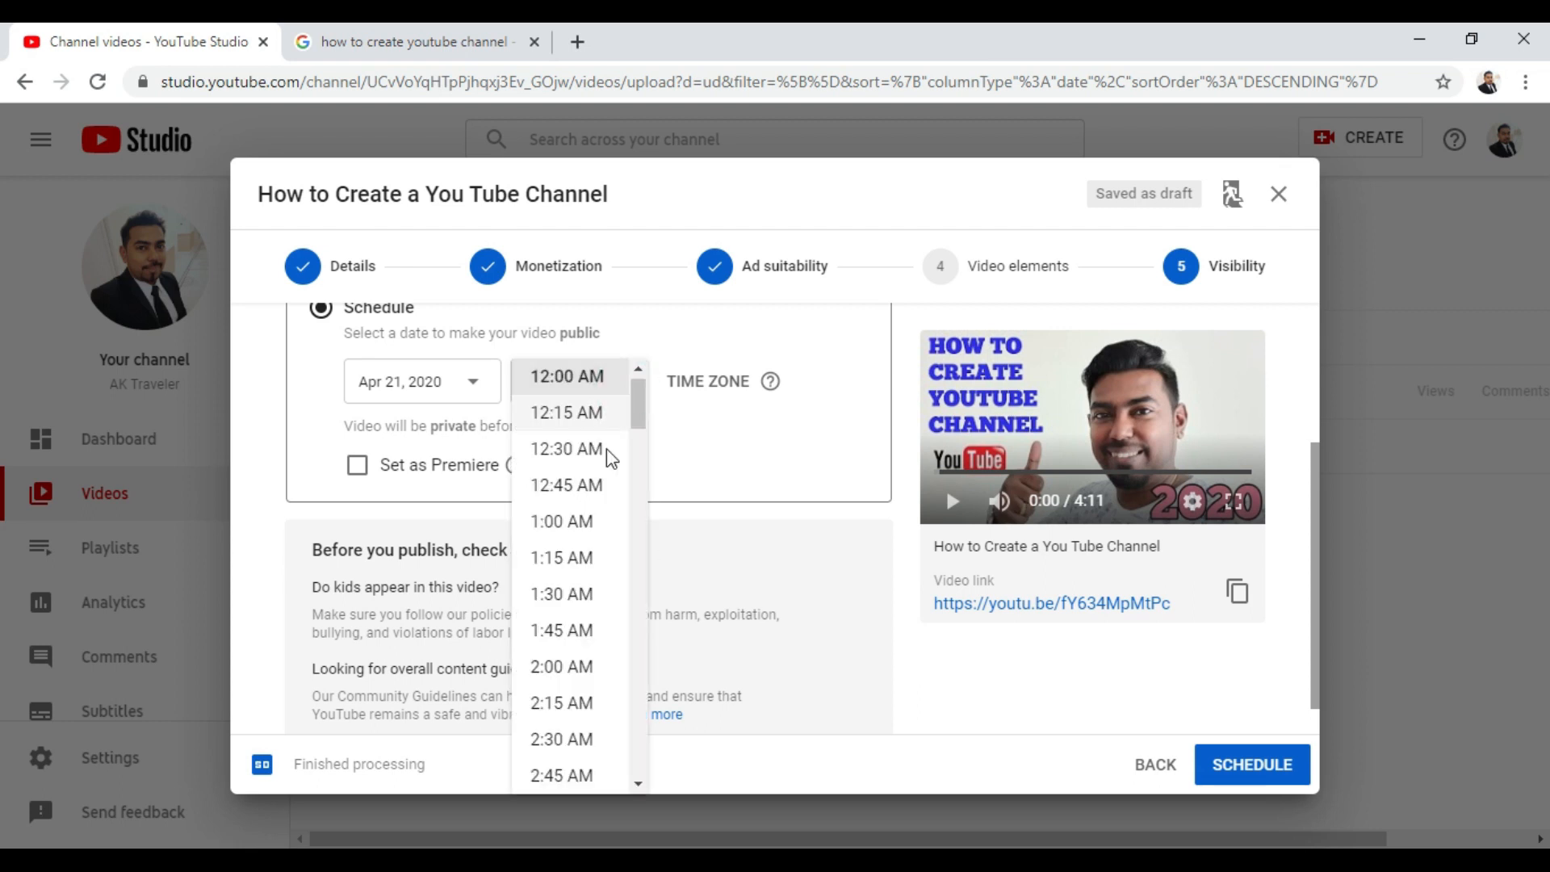
pyautogui.scroll(-2, 590, 494)
pyautogui.scroll(-9, 590, 494)
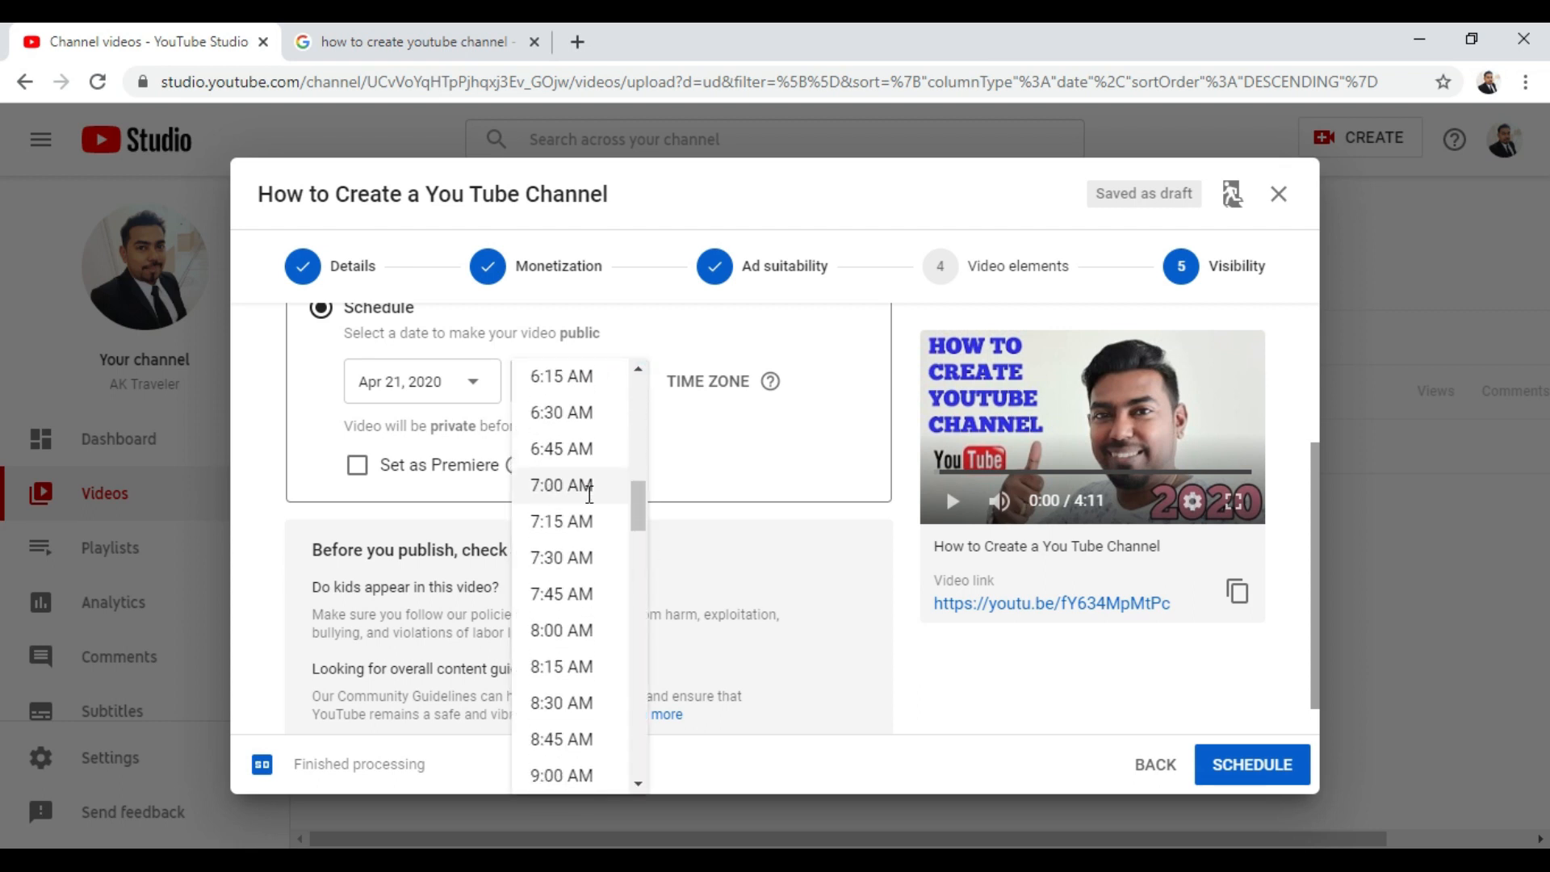
pyautogui.scroll(-15, 561, 508)
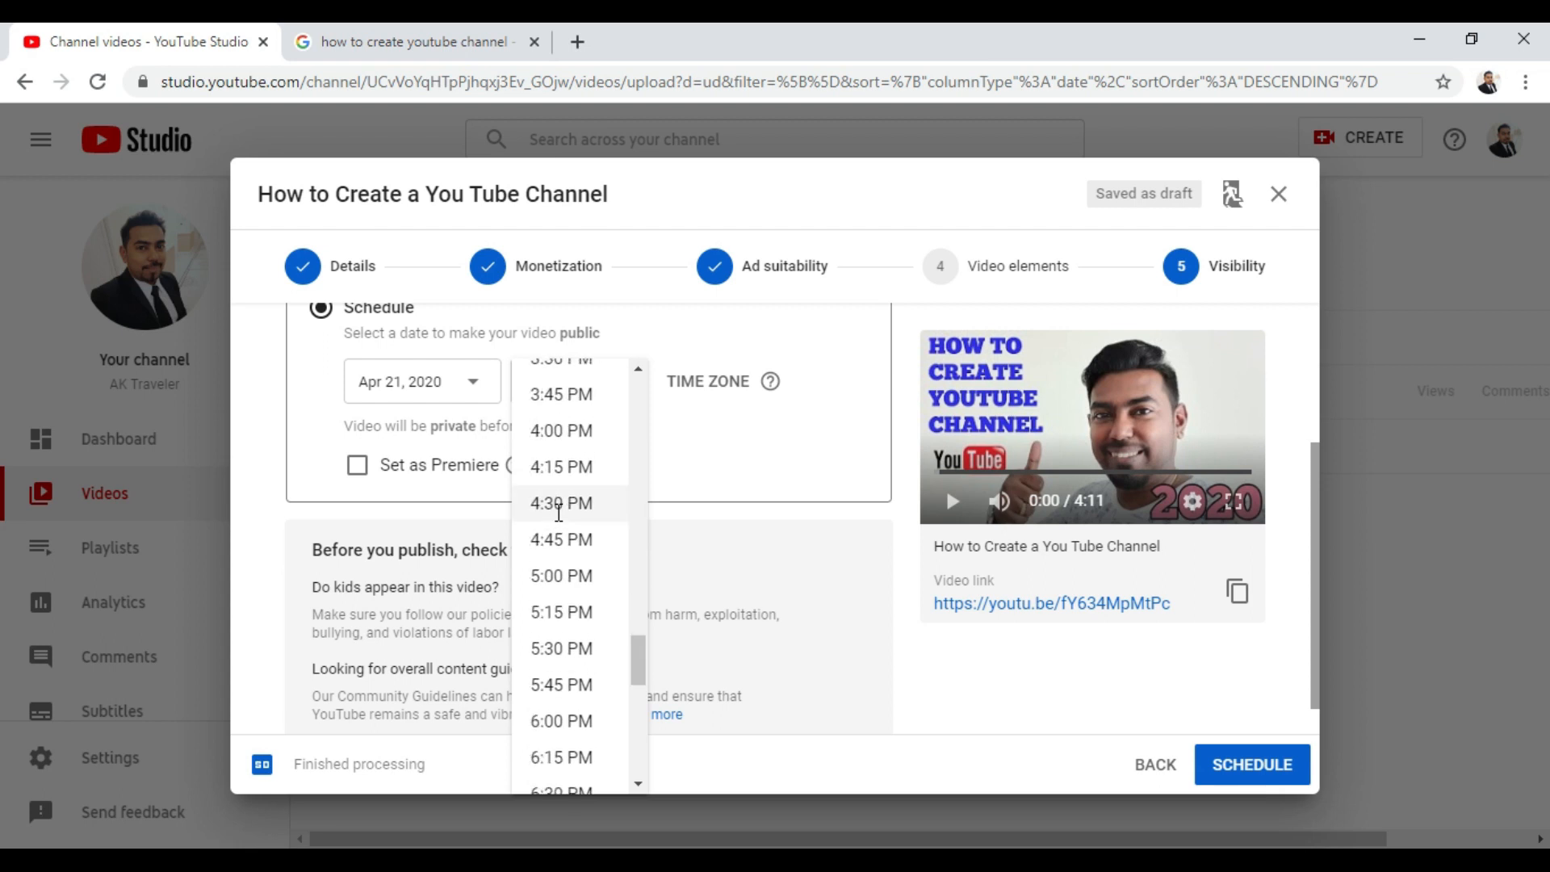
pyautogui.scroll(-4, 558, 512)
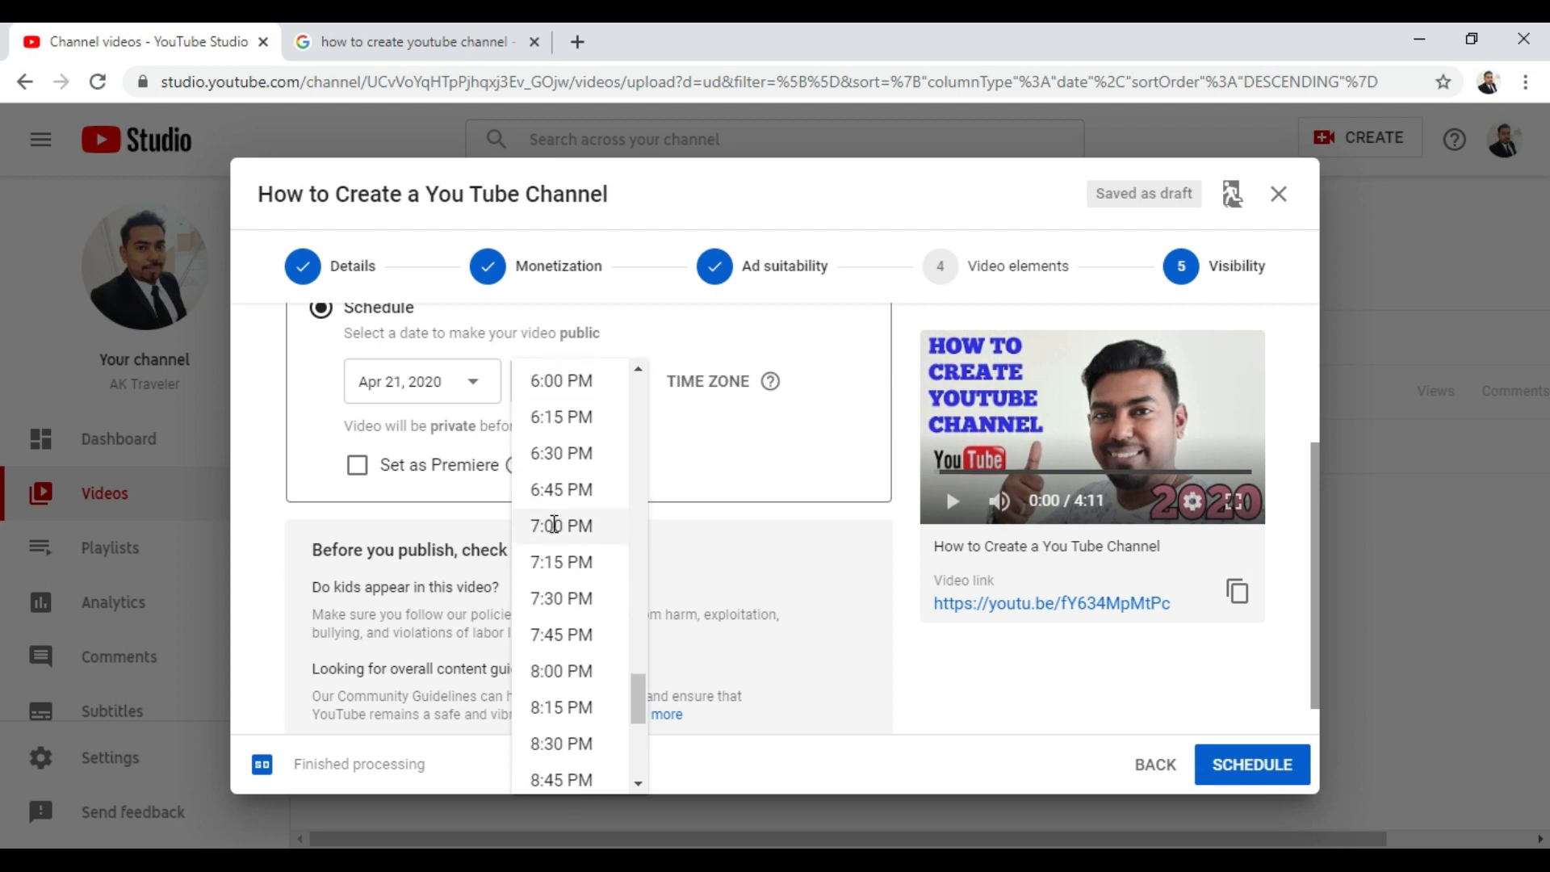
pyautogui.click(554, 525)
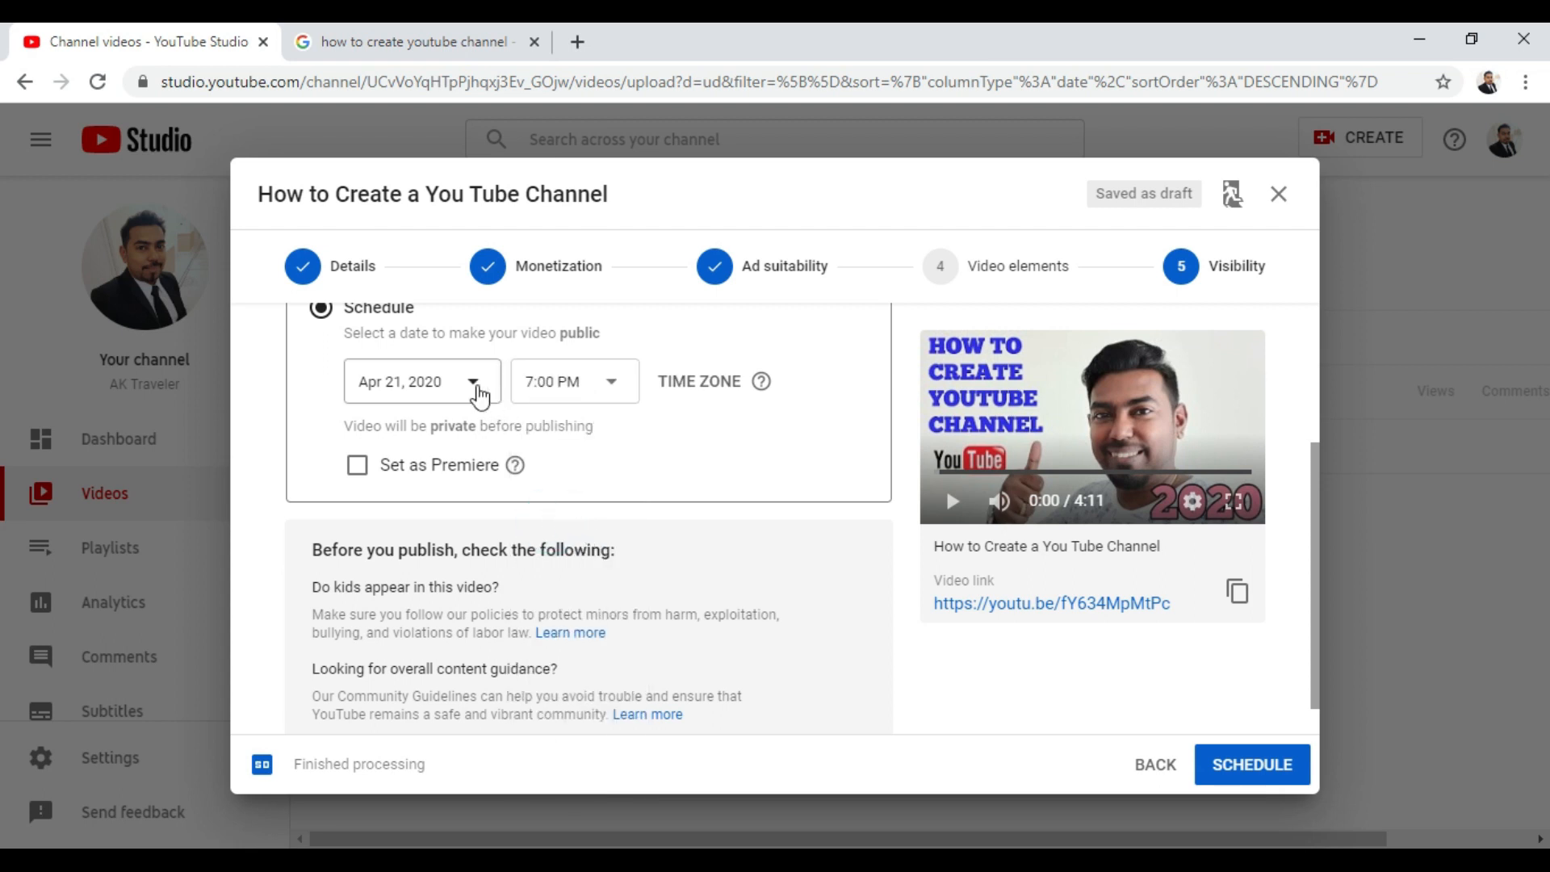
# Set the release date to Apr 20, 2020 and schedule the video
pyautogui.click(477, 392)
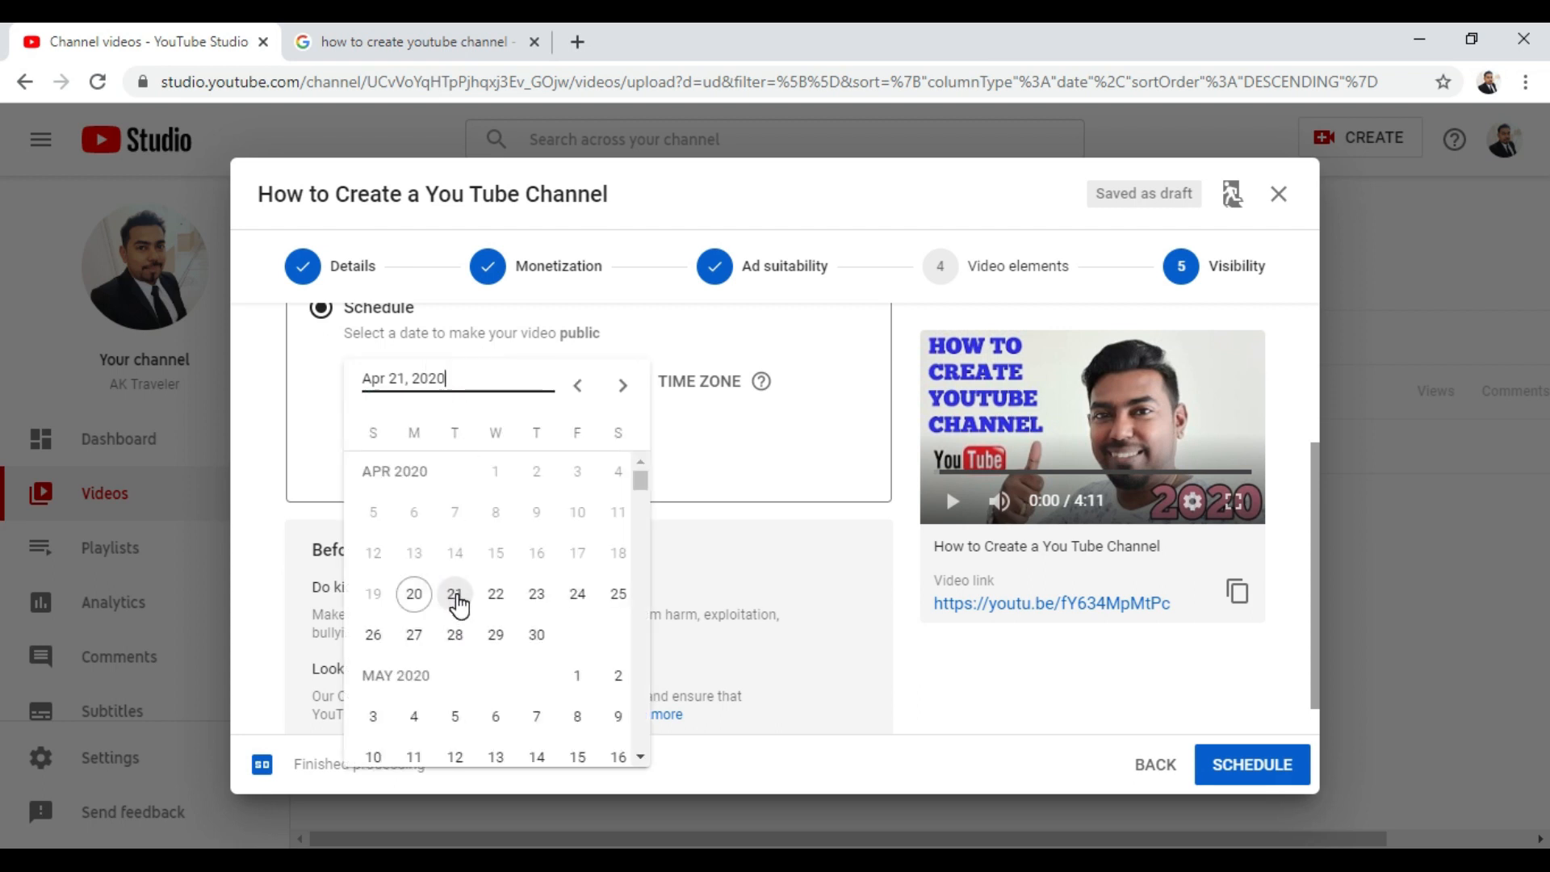
pyautogui.click(414, 594)
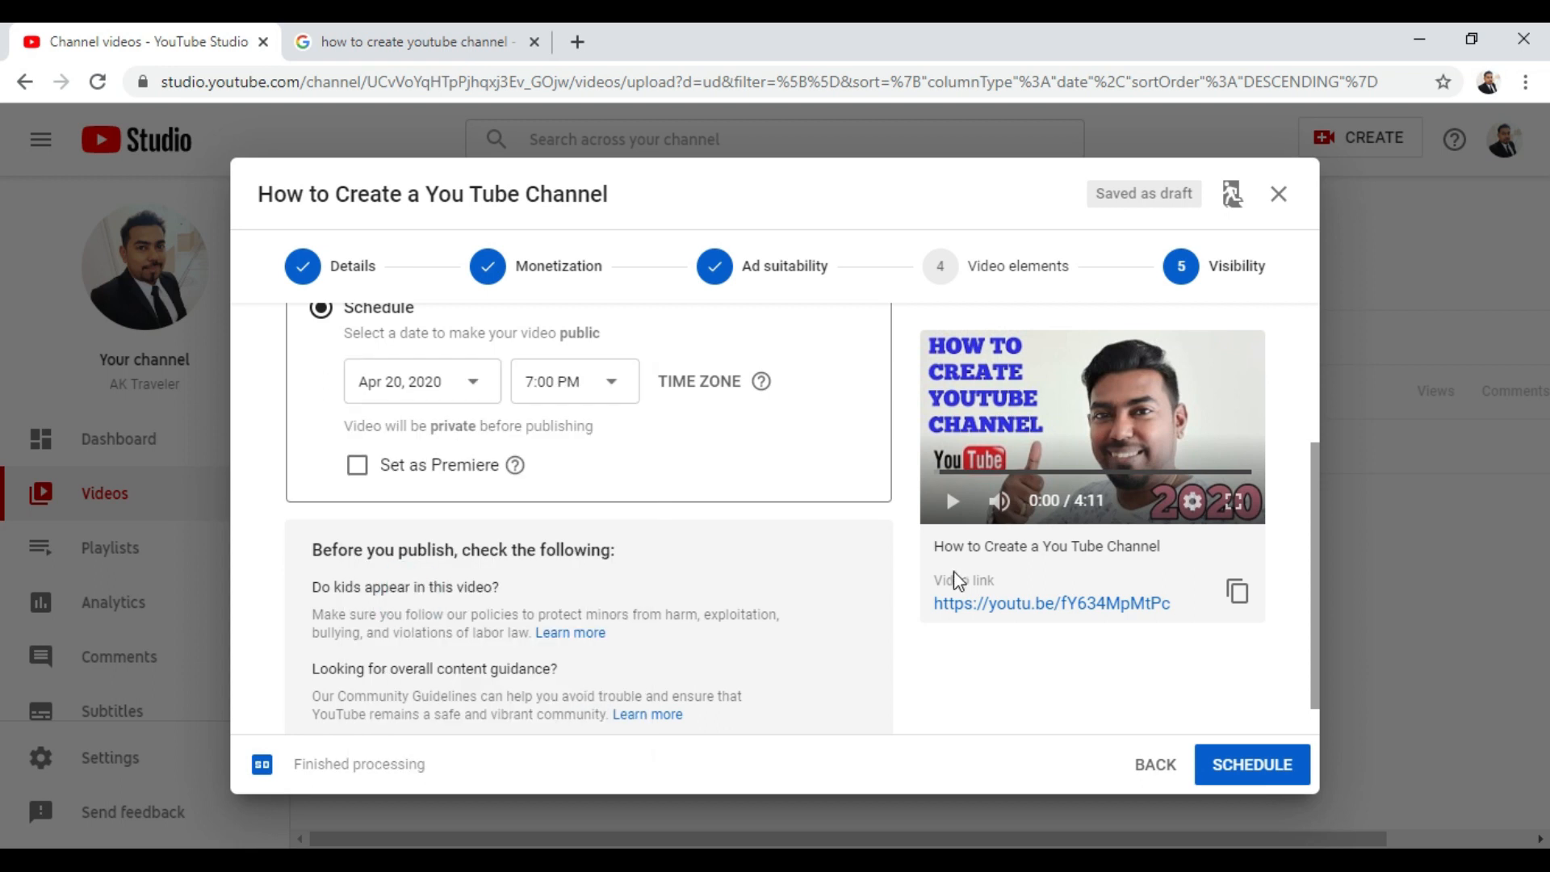
pyautogui.scroll(-1, 785, 554)
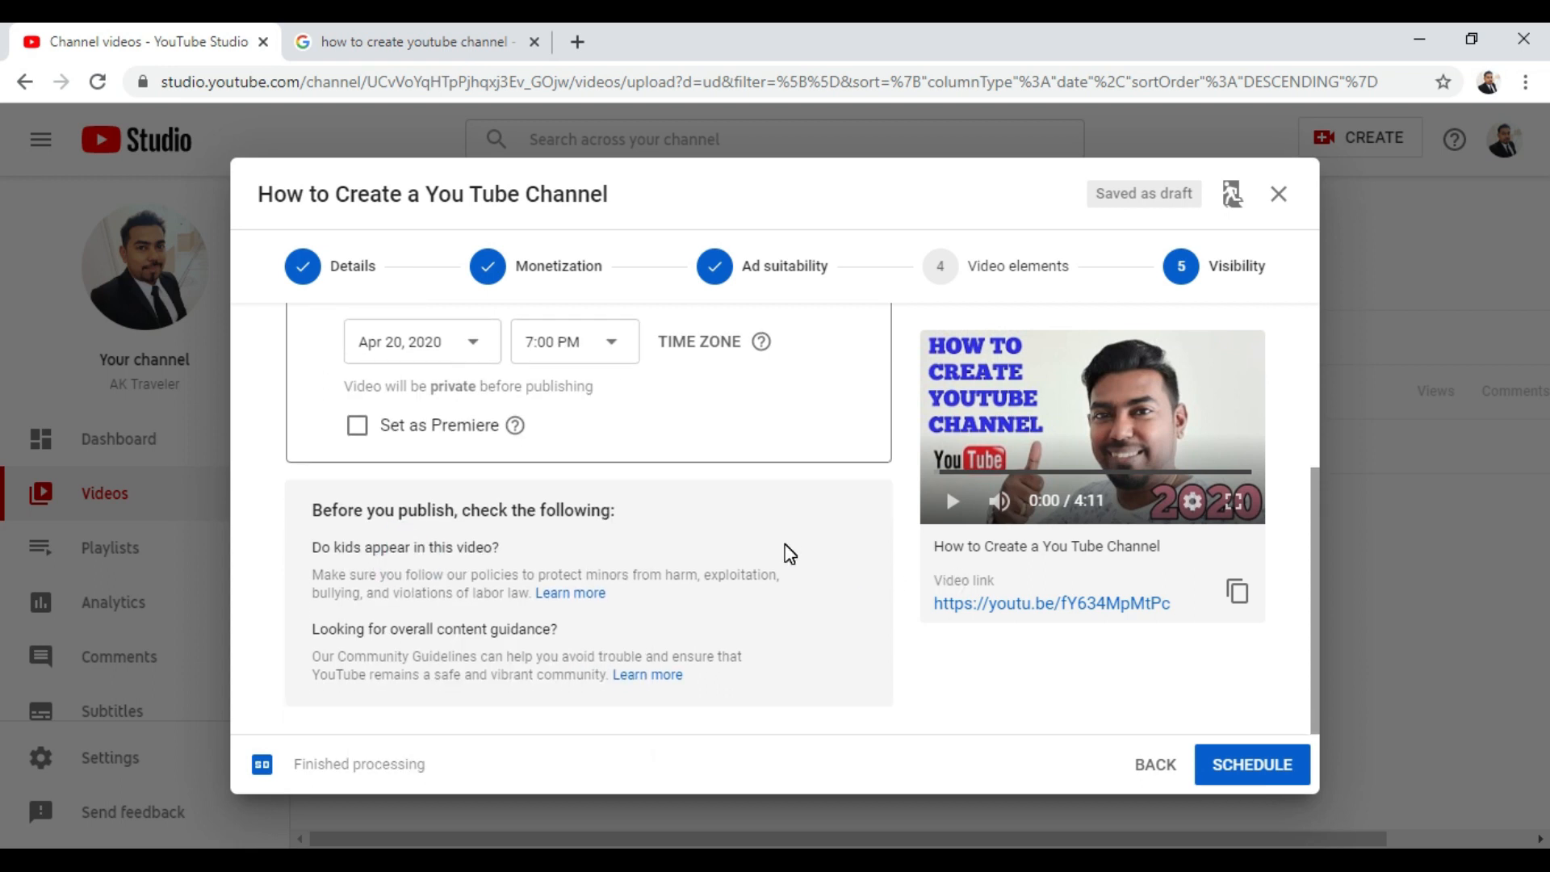
pyautogui.scroll(3, 789, 554)
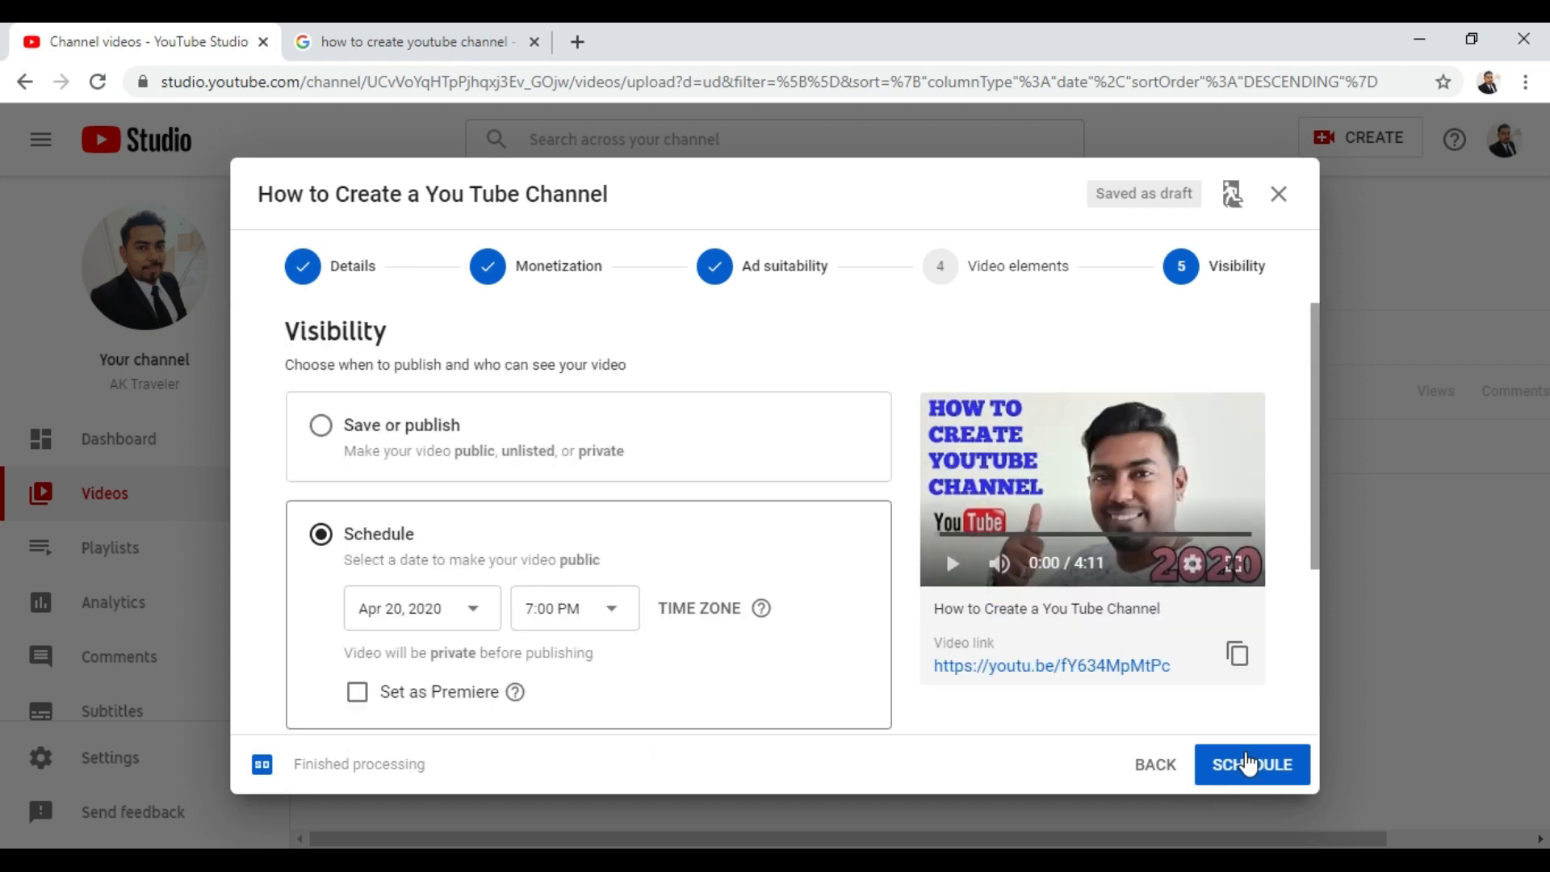
pyautogui.click(1252, 767)
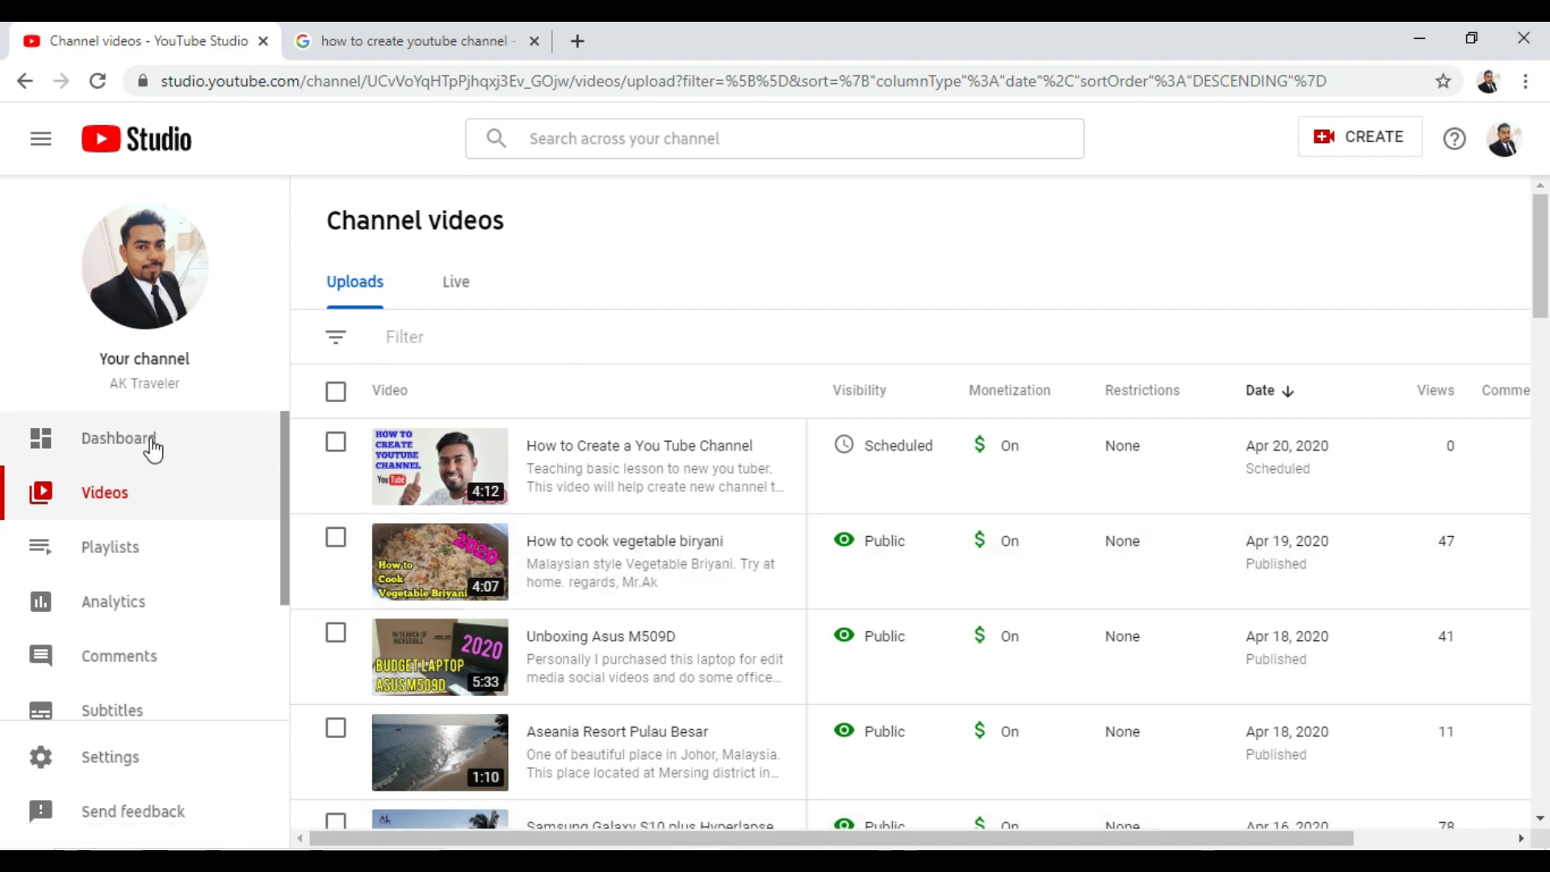
# Look through the channel dashboard, then return to the list of channel videos
pyautogui.click(116, 453)
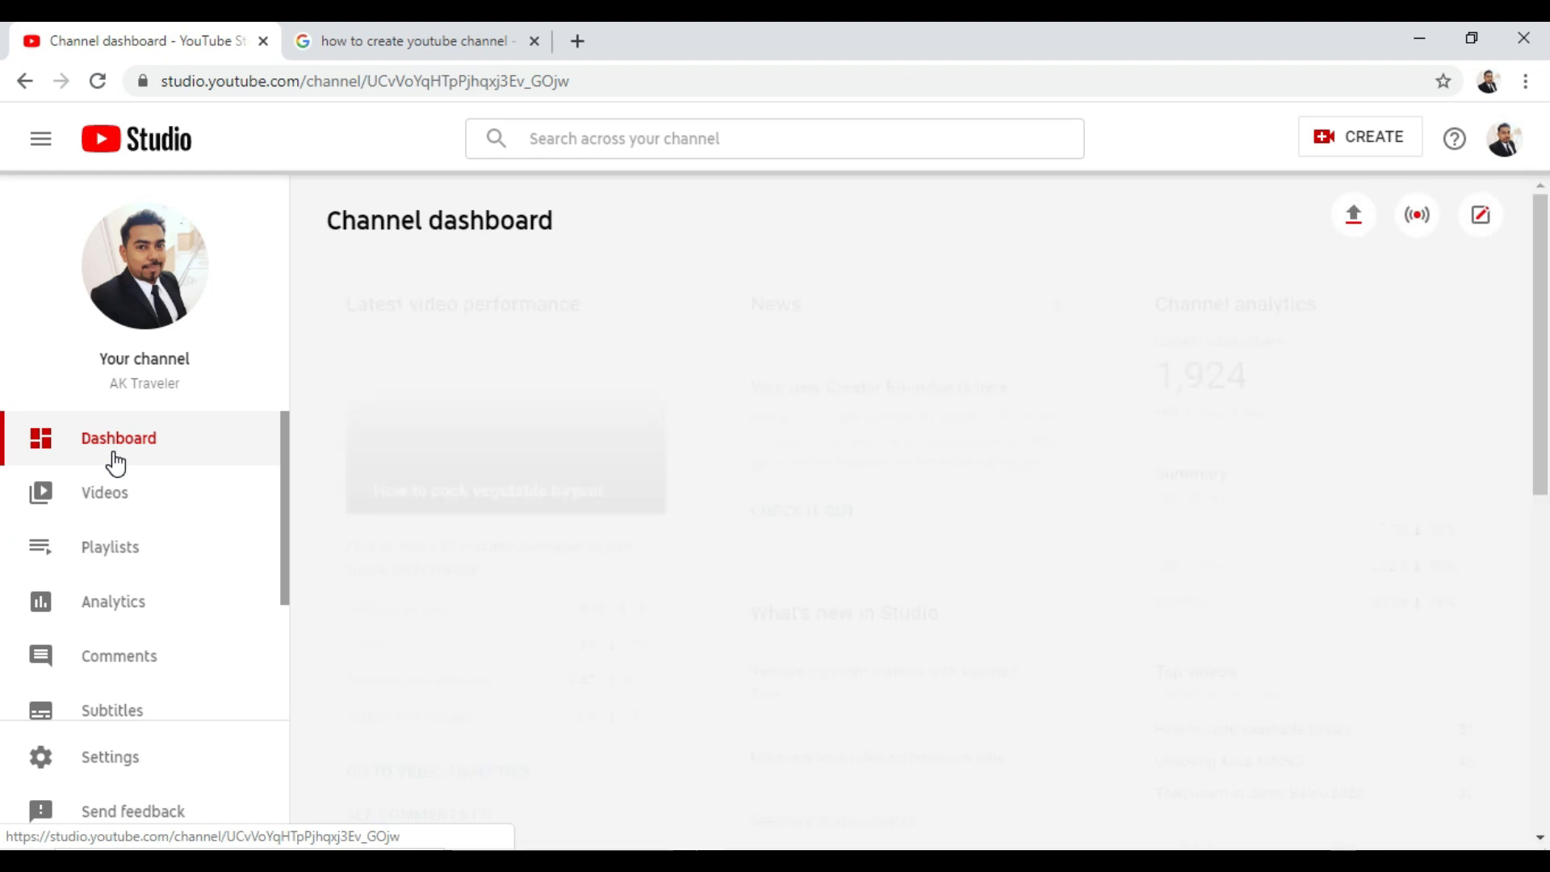
pyautogui.scroll(-5, 1209, 414)
pyautogui.scroll(-4, 1211, 418)
pyautogui.scroll(10, 1218, 422)
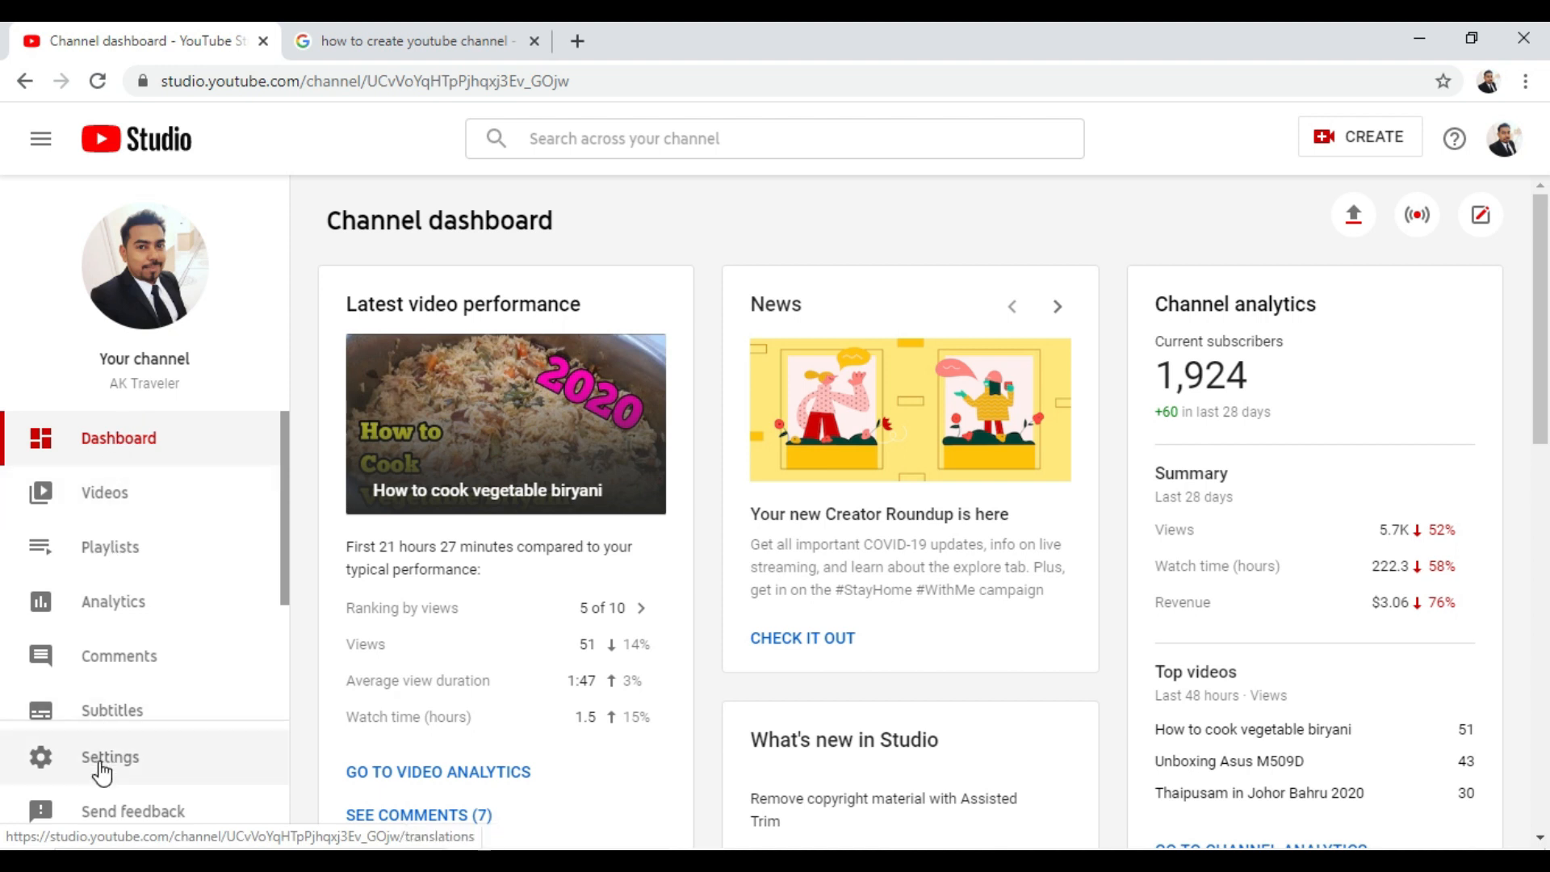
pyautogui.click(105, 502)
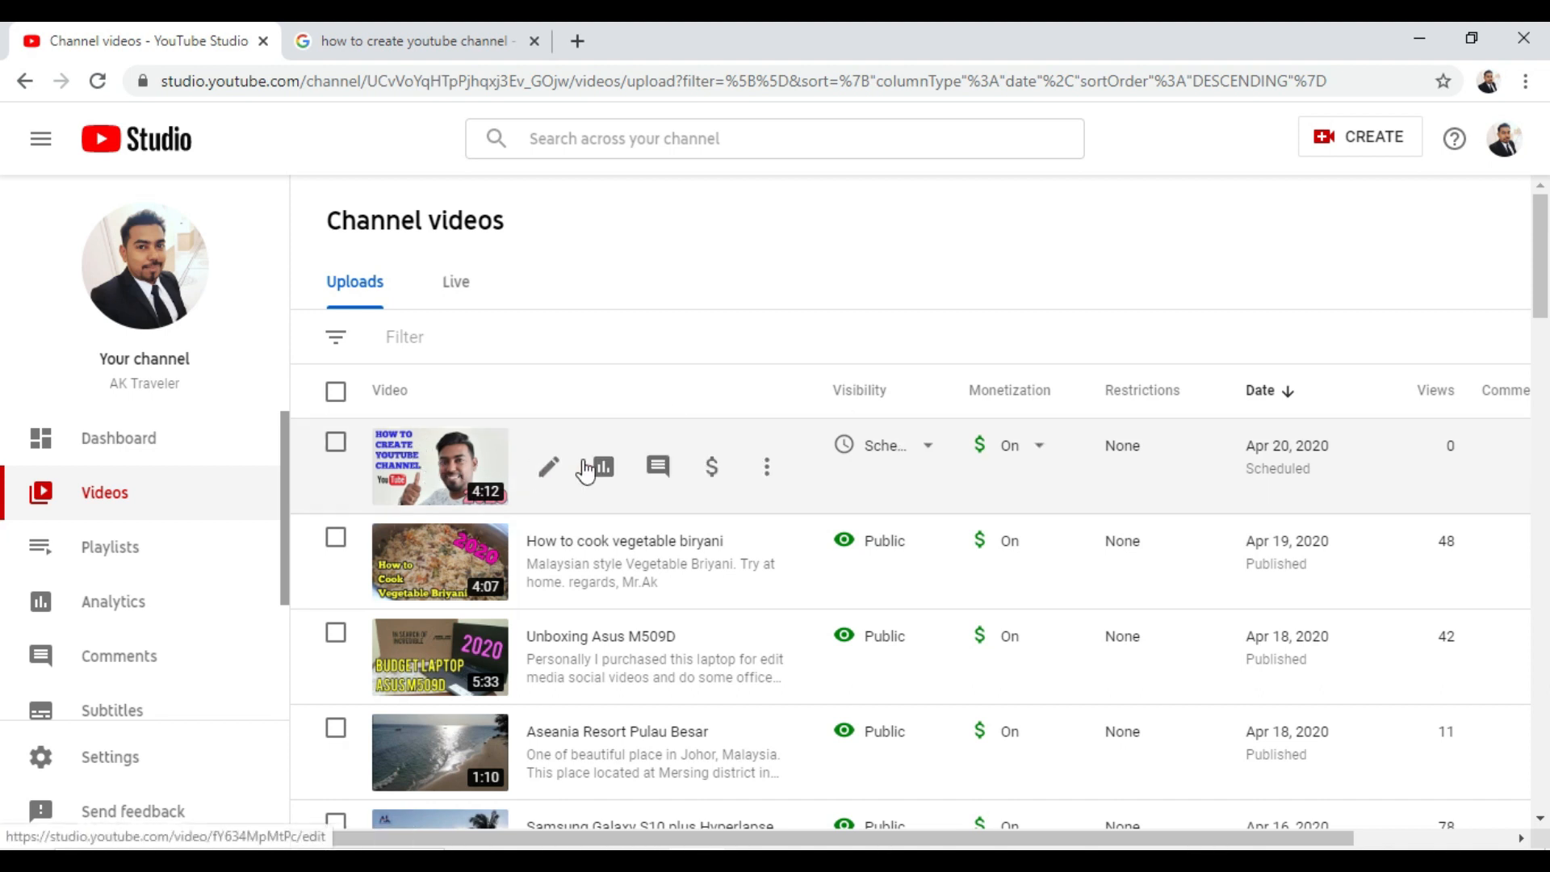
# Open the scheduled video's details, add "aktraveler" after Facebook in the description, and save the change
pyautogui.click(550, 471)
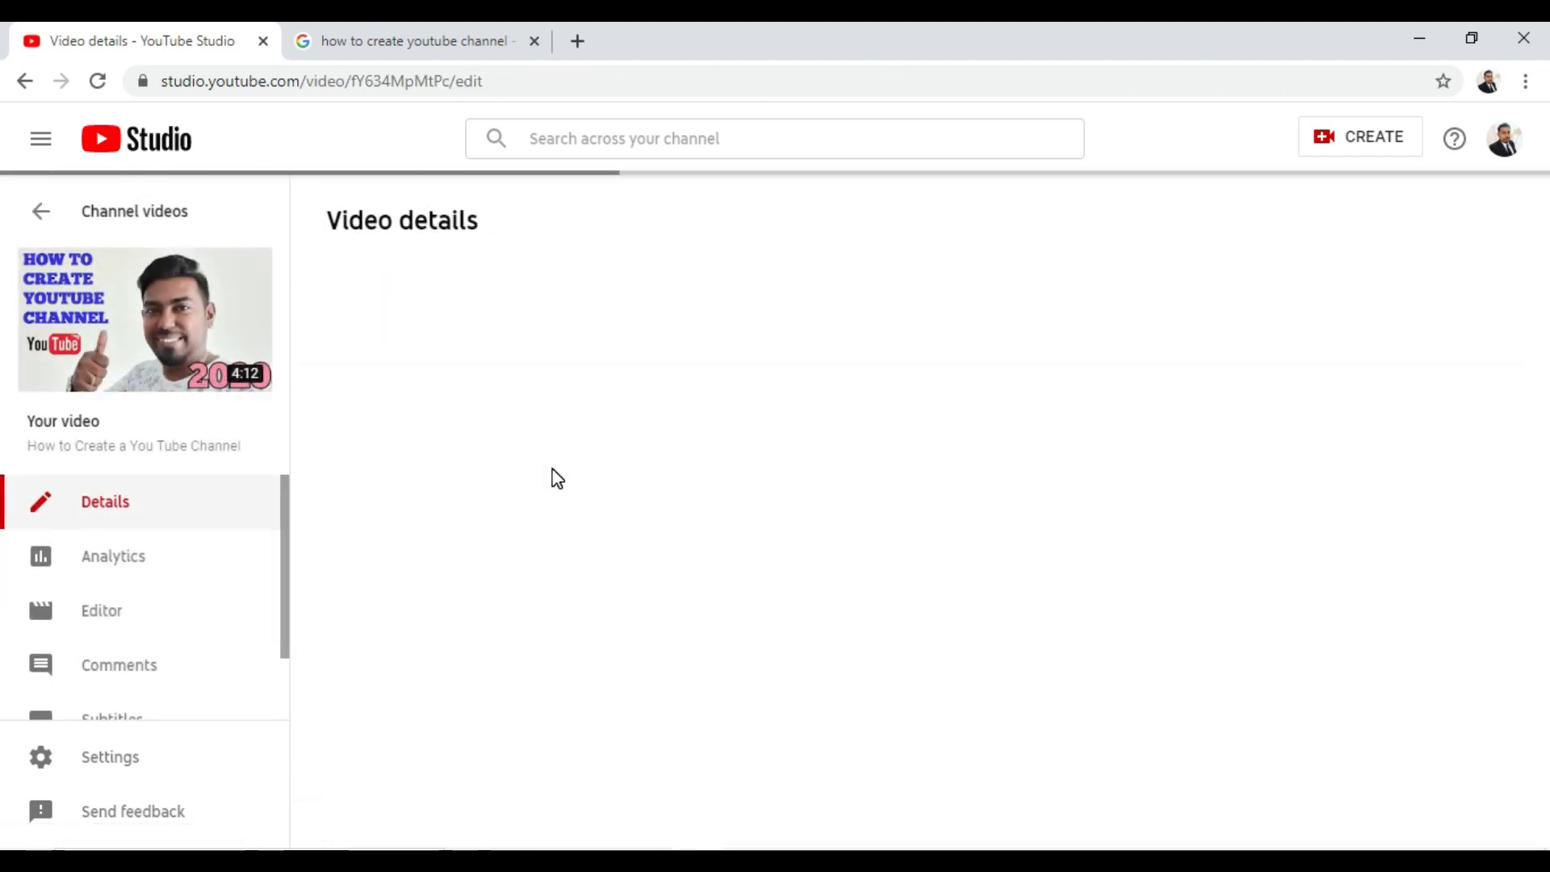
pyautogui.click(526, 581)
pyautogui.write('dgdgdgdffgh')
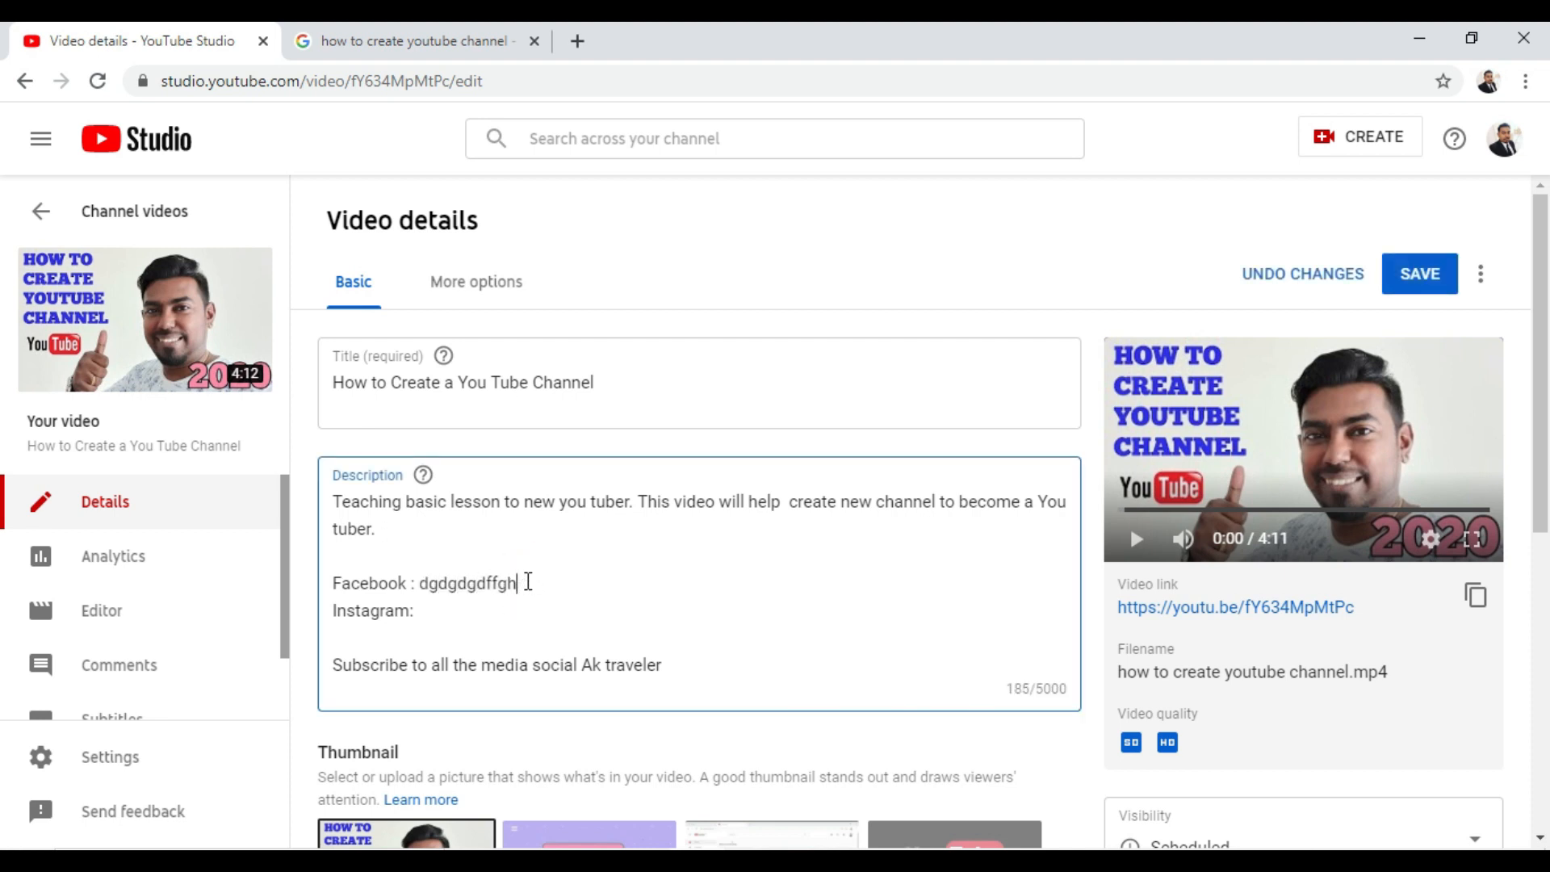
pyautogui.press('BackSpace')
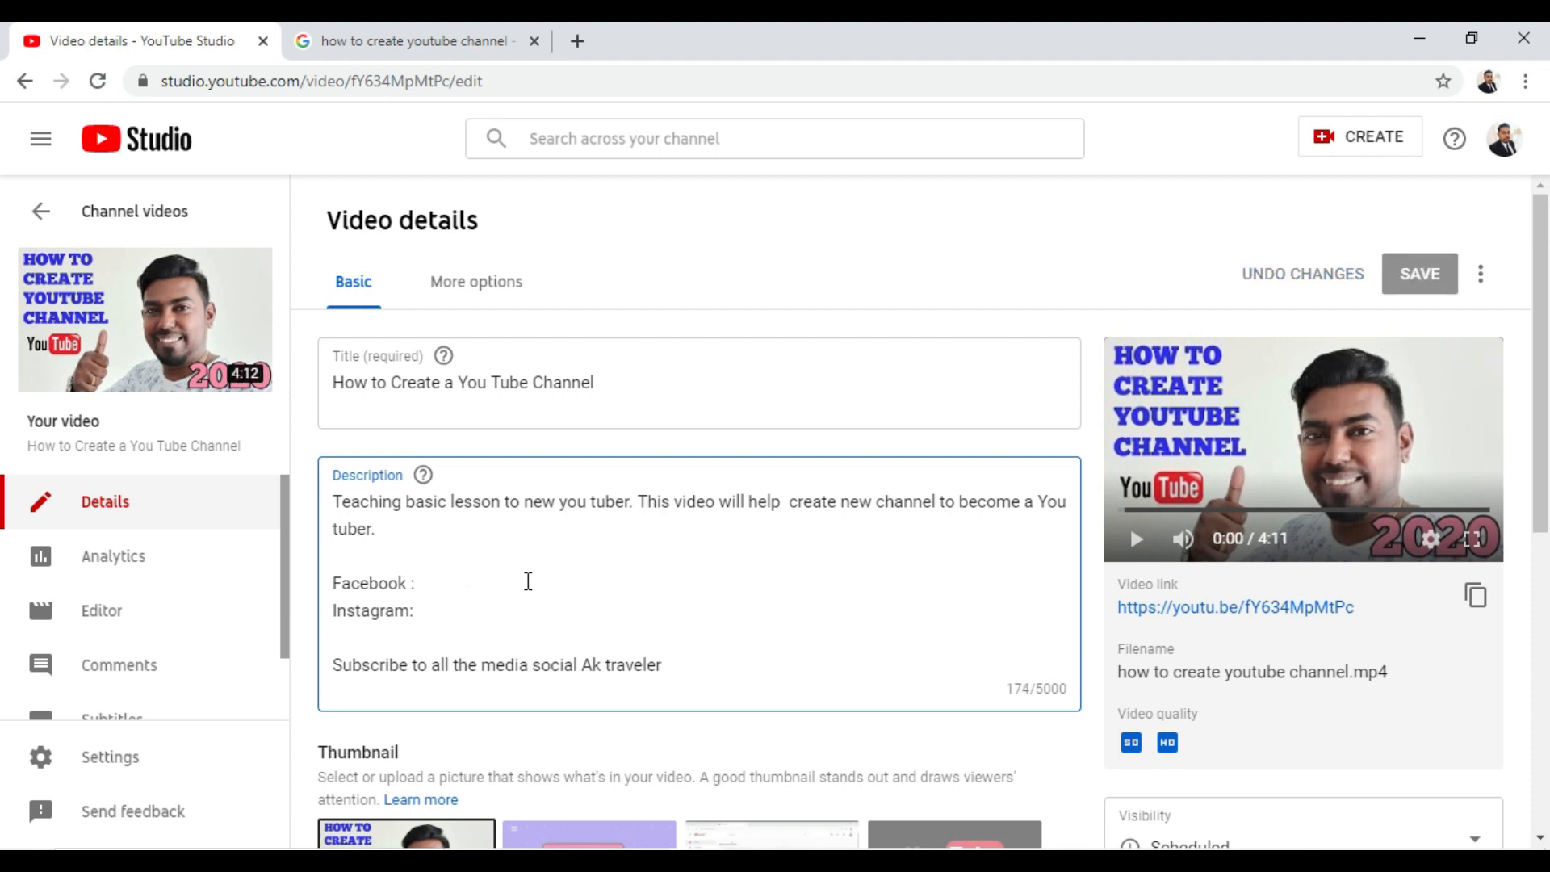
pyautogui.write('aktraveler')
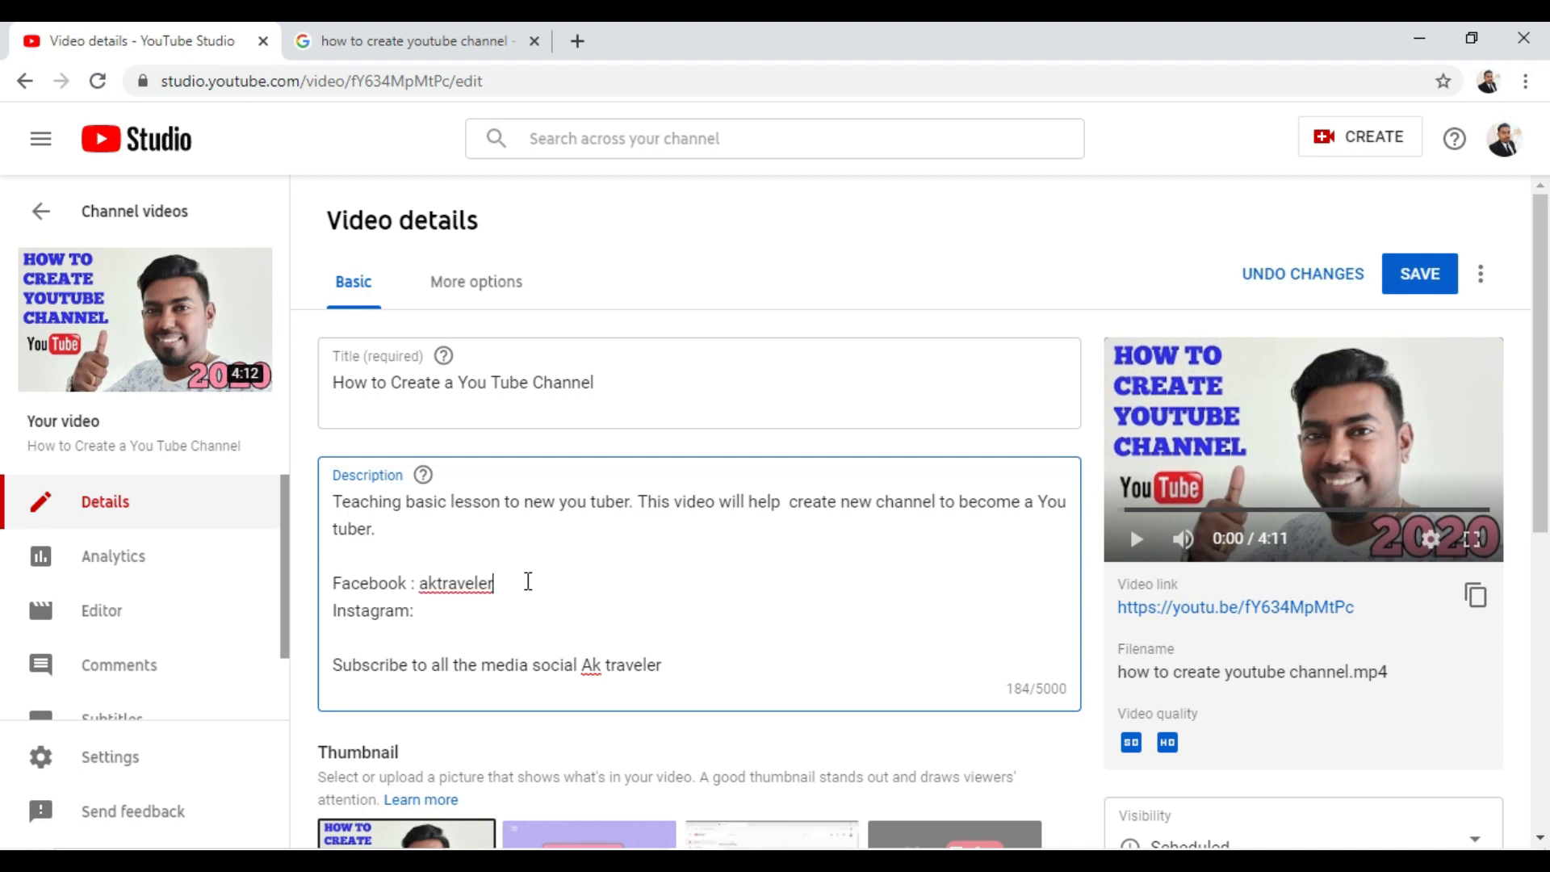
pyautogui.click(579, 602)
pyautogui.scroll(-2, 627, 598)
pyautogui.scroll(2, 630, 602)
pyautogui.click(1416, 276)
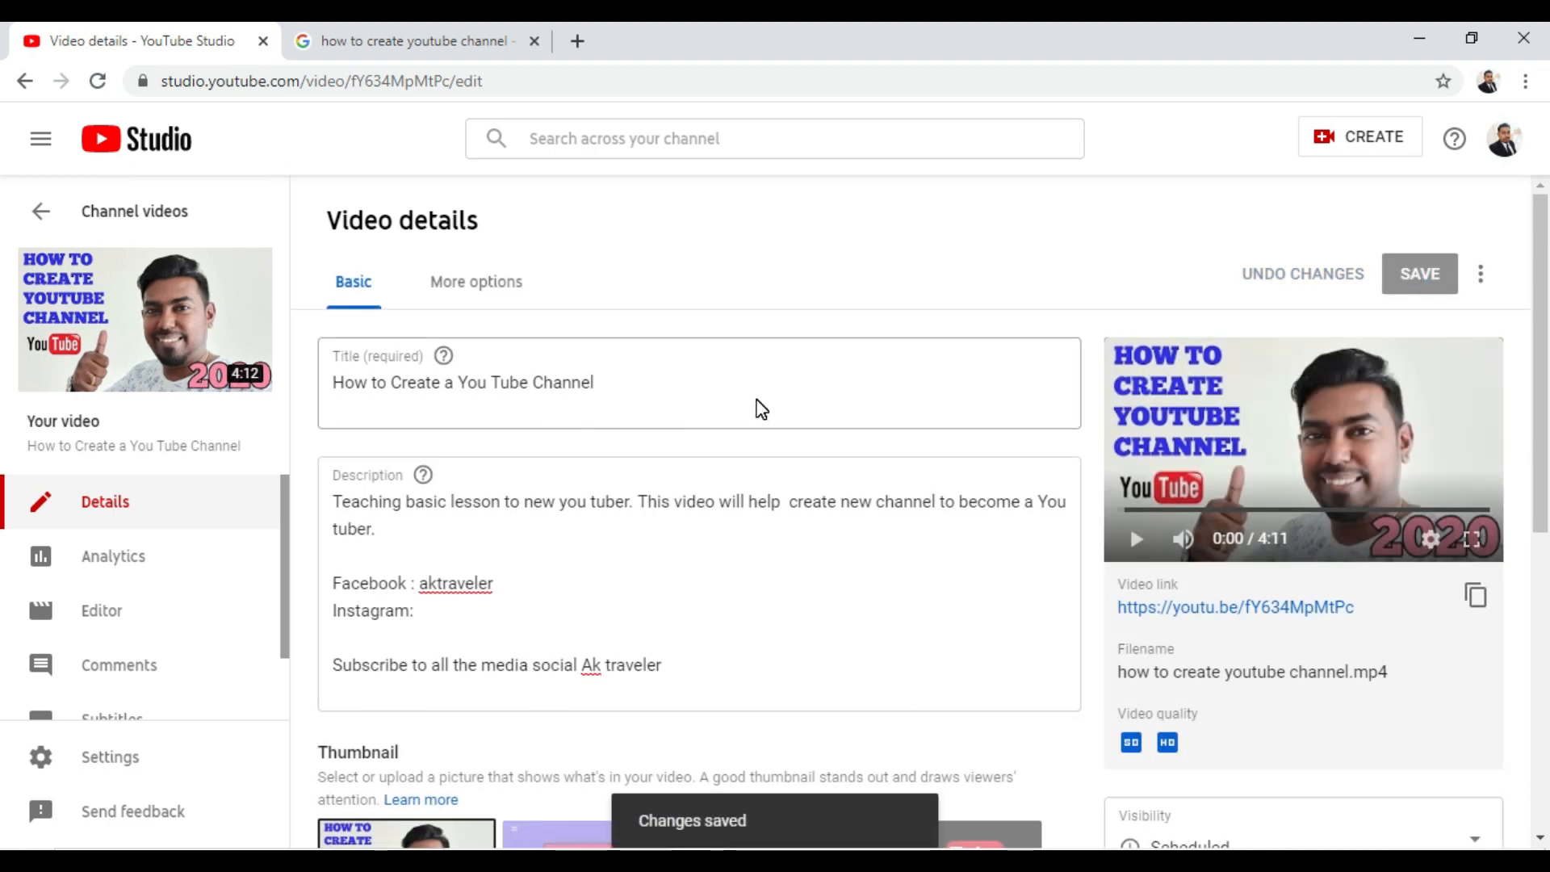
# Look through the video's advanced options, from license and language to comments and embedding, and check the recording date calendar
pyautogui.click(464, 282)
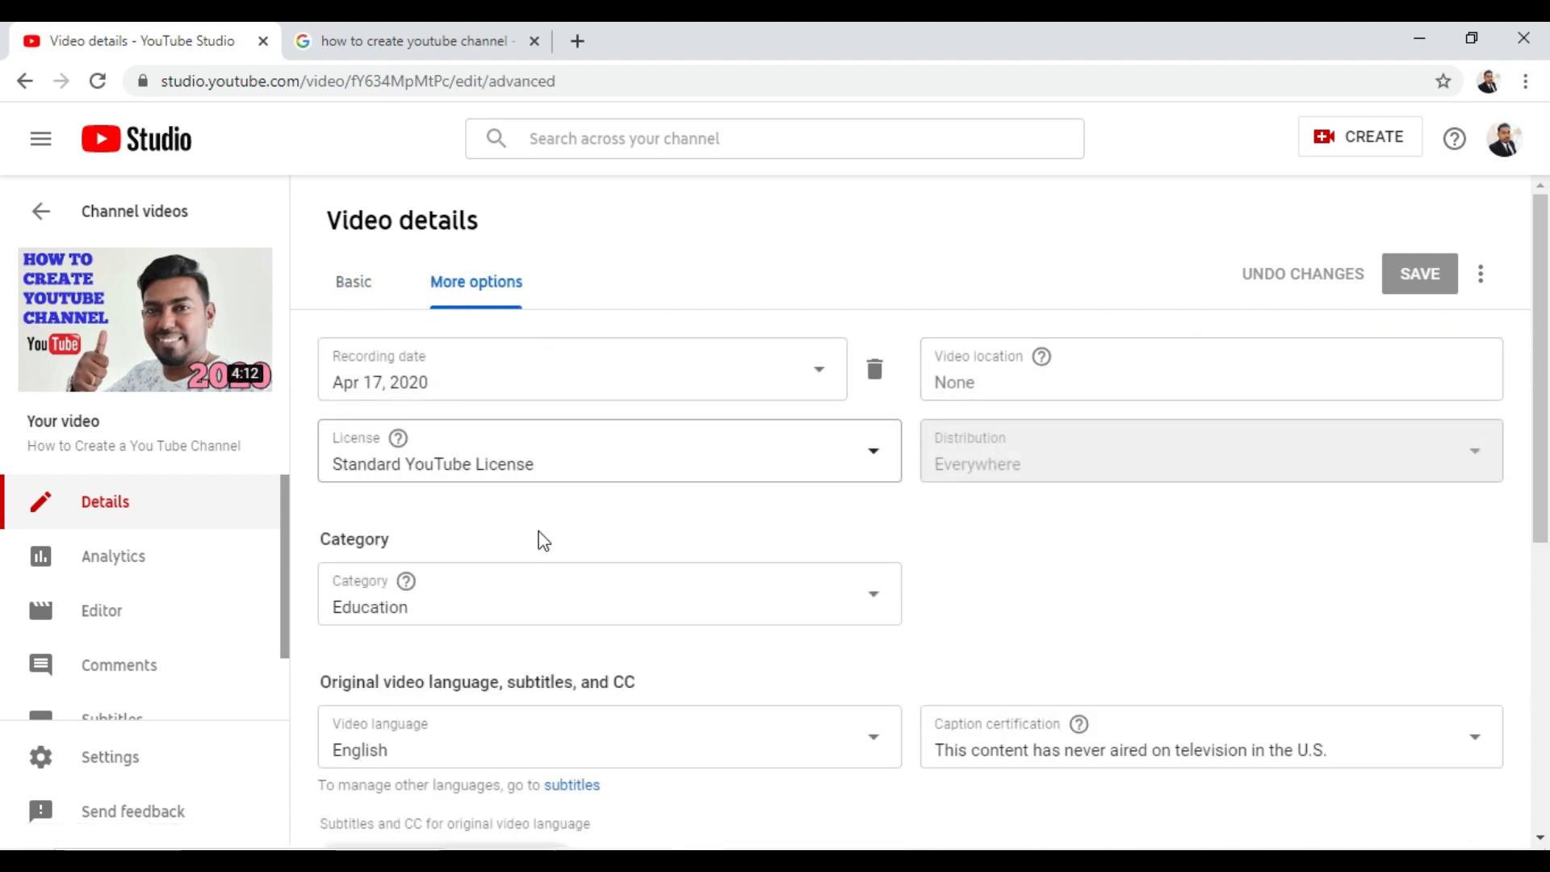
pyautogui.scroll(-2, 625, 395)
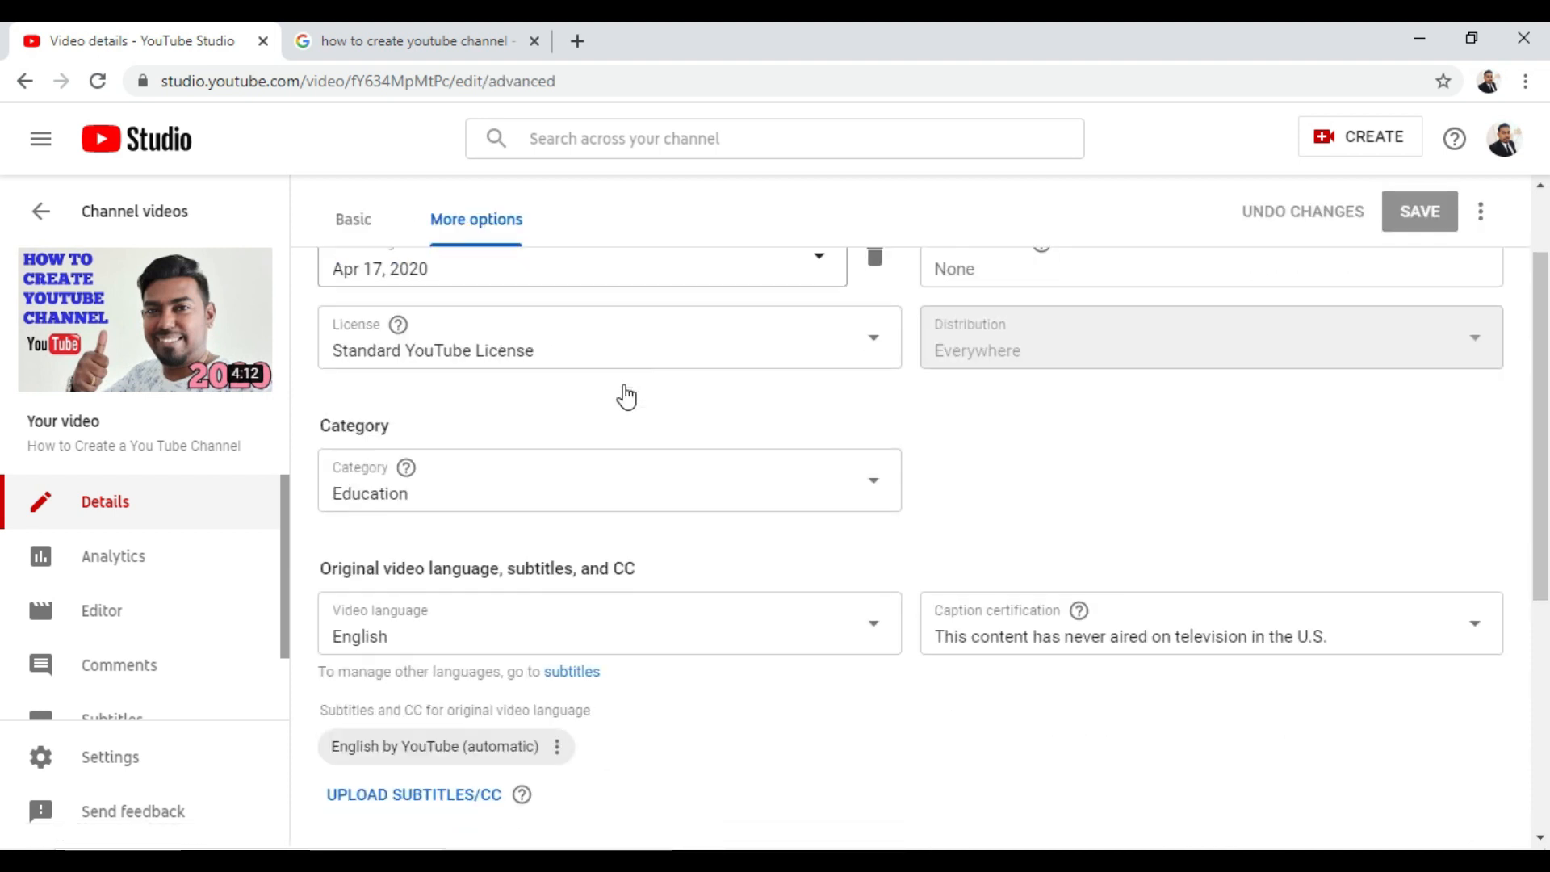
pyautogui.scroll(-3, 629, 395)
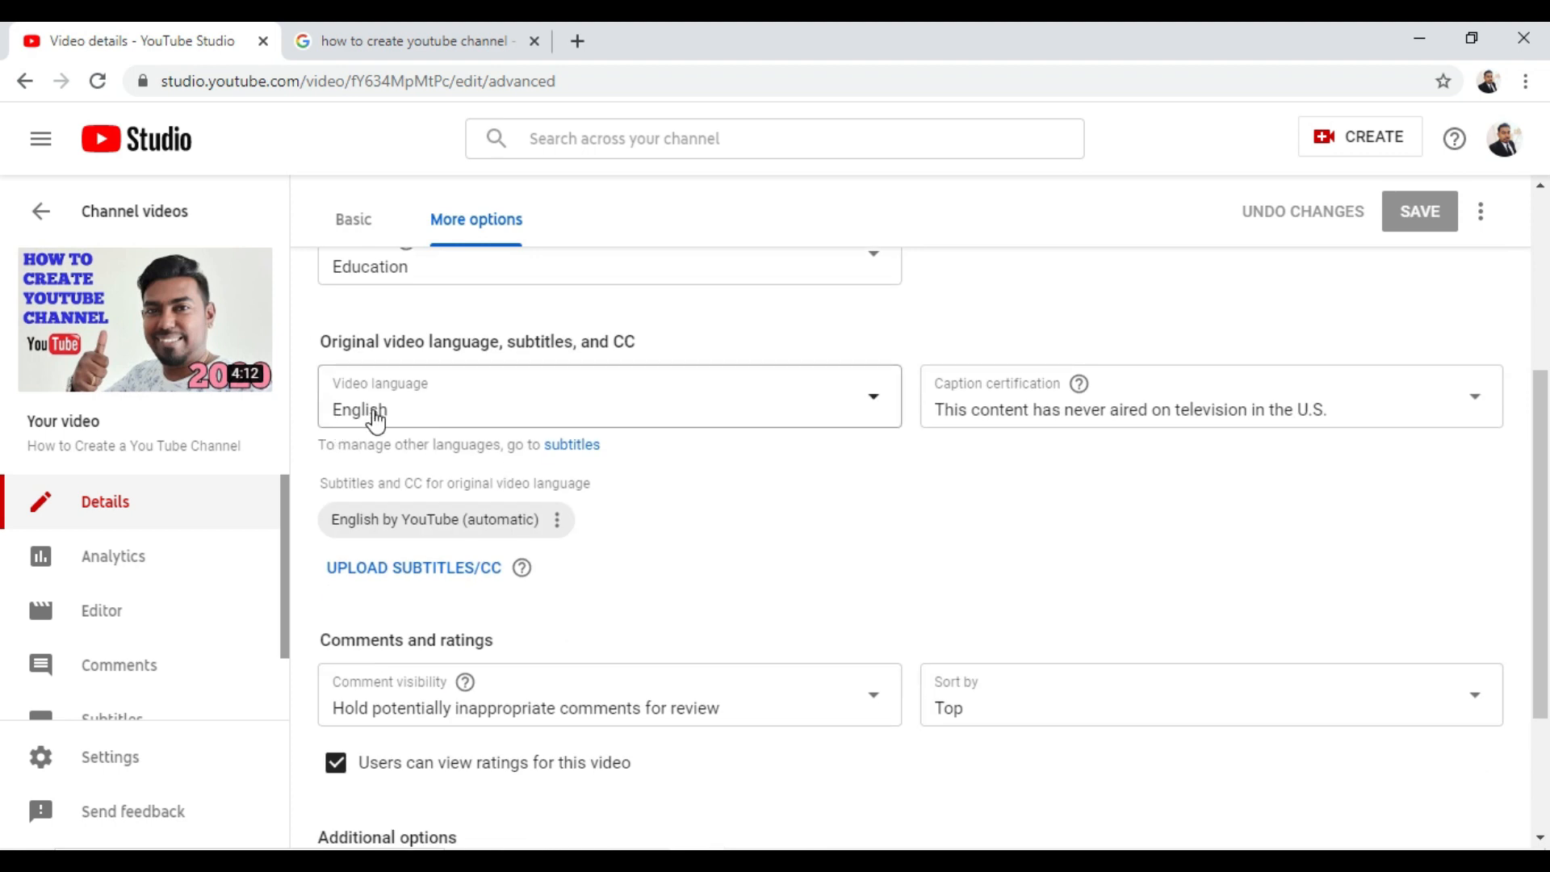
pyautogui.scroll(-3, 858, 437)
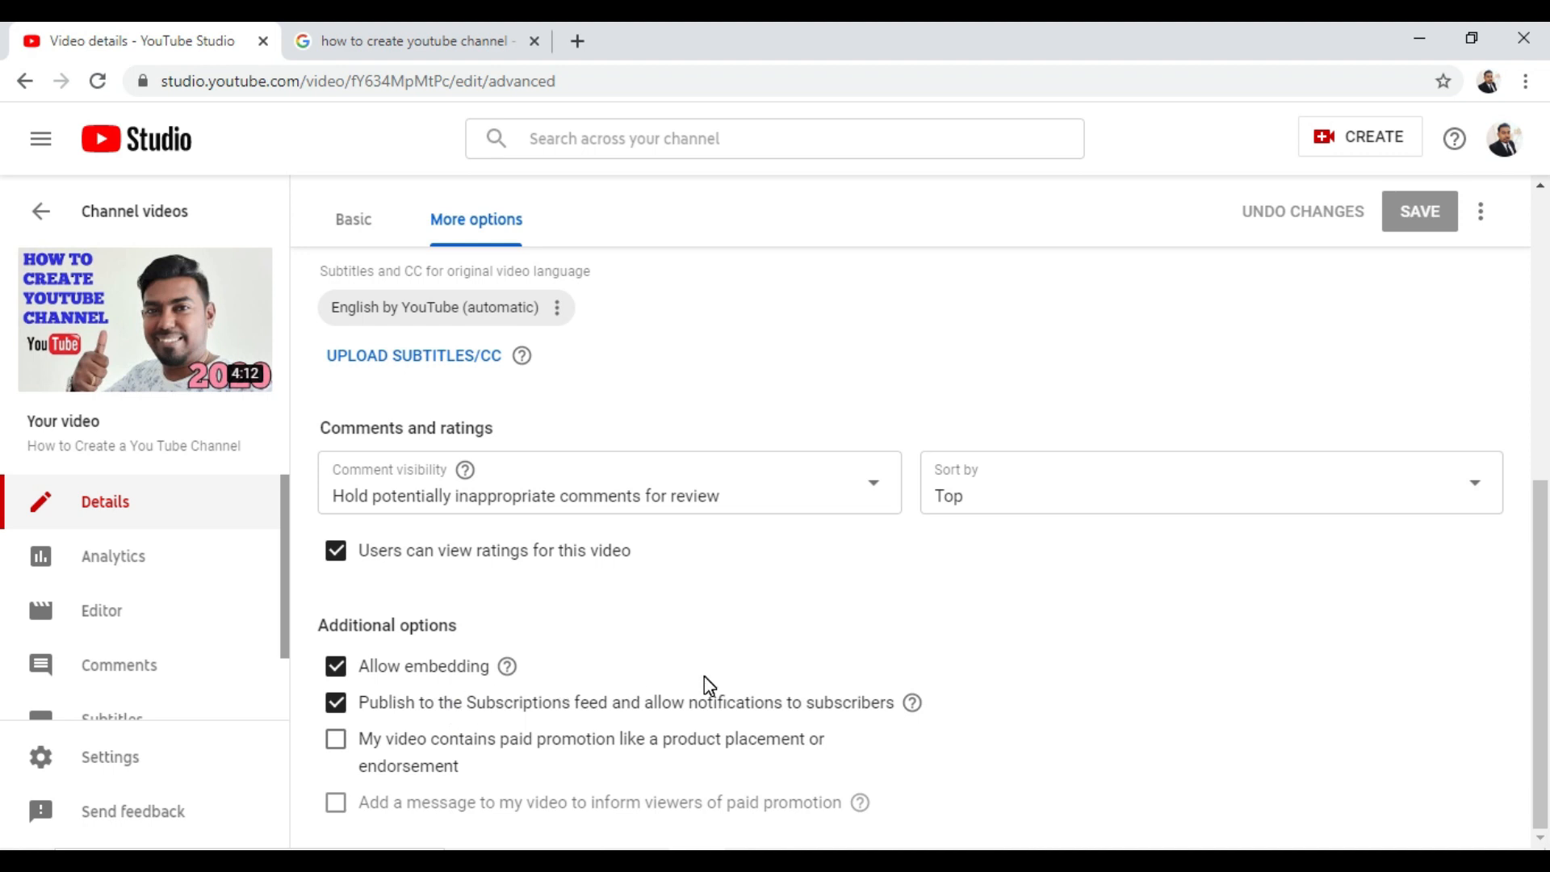
pyautogui.scroll(8, 704, 675)
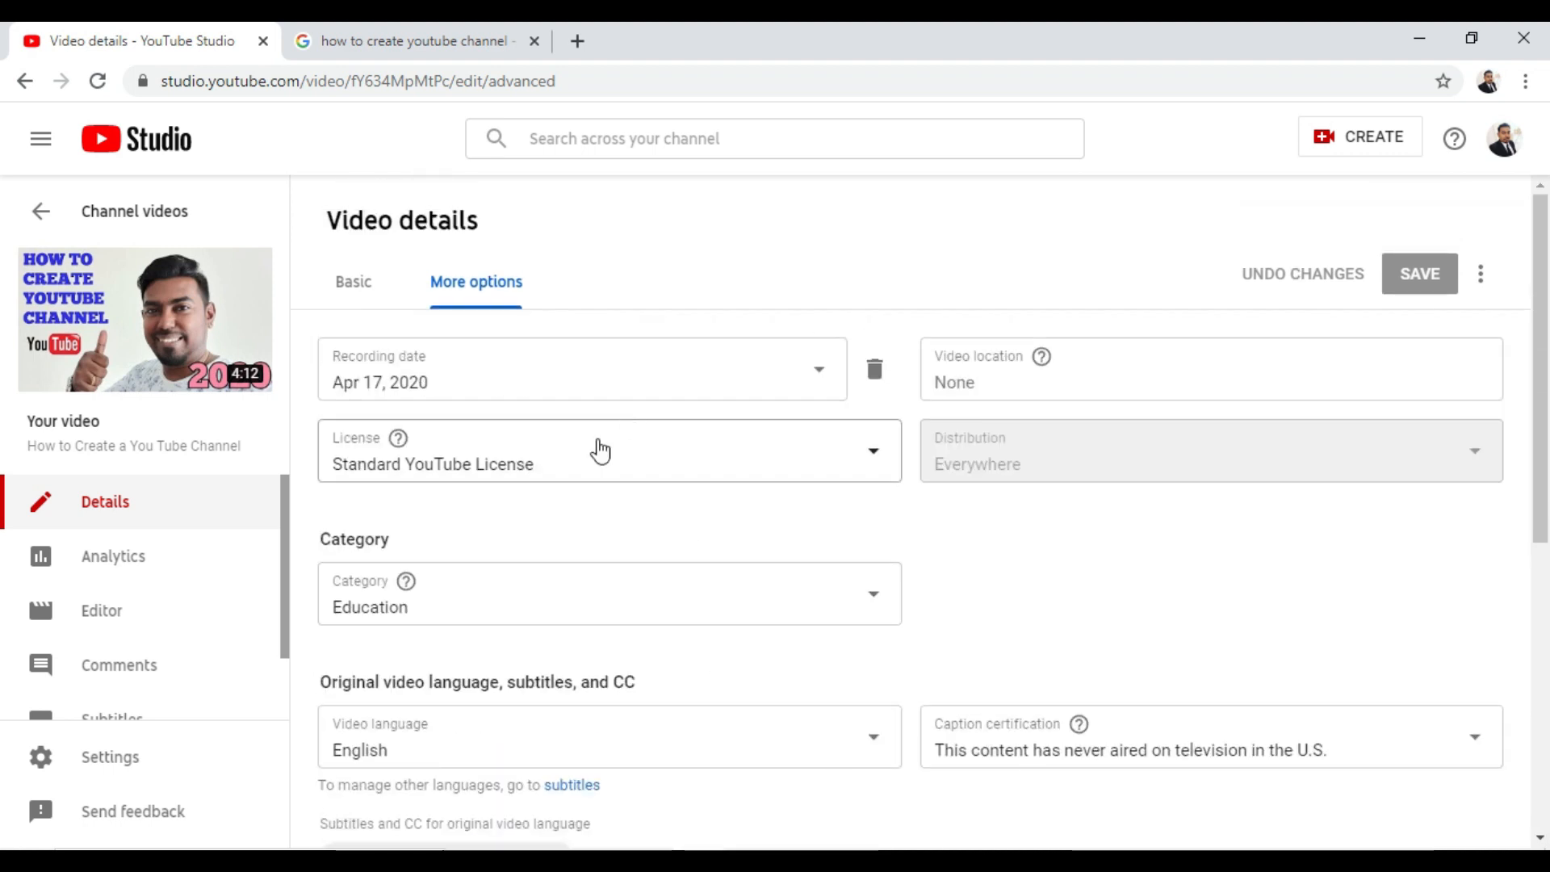
pyautogui.click(800, 378)
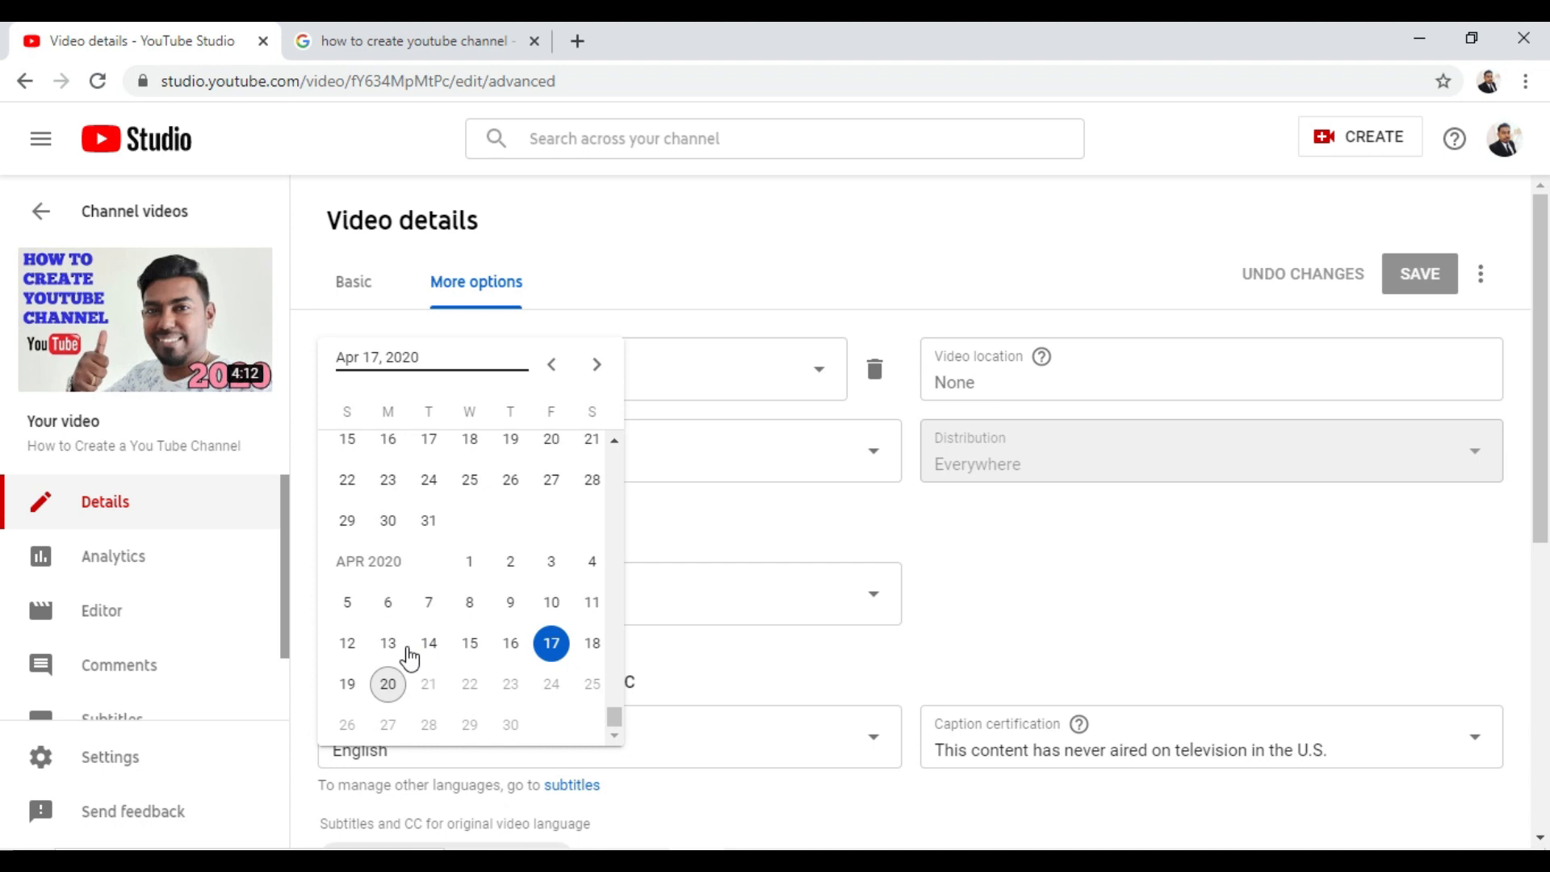
pyautogui.click(821, 369)
# Try to set the video location by searching for Johor
pyautogui.click(1000, 375)
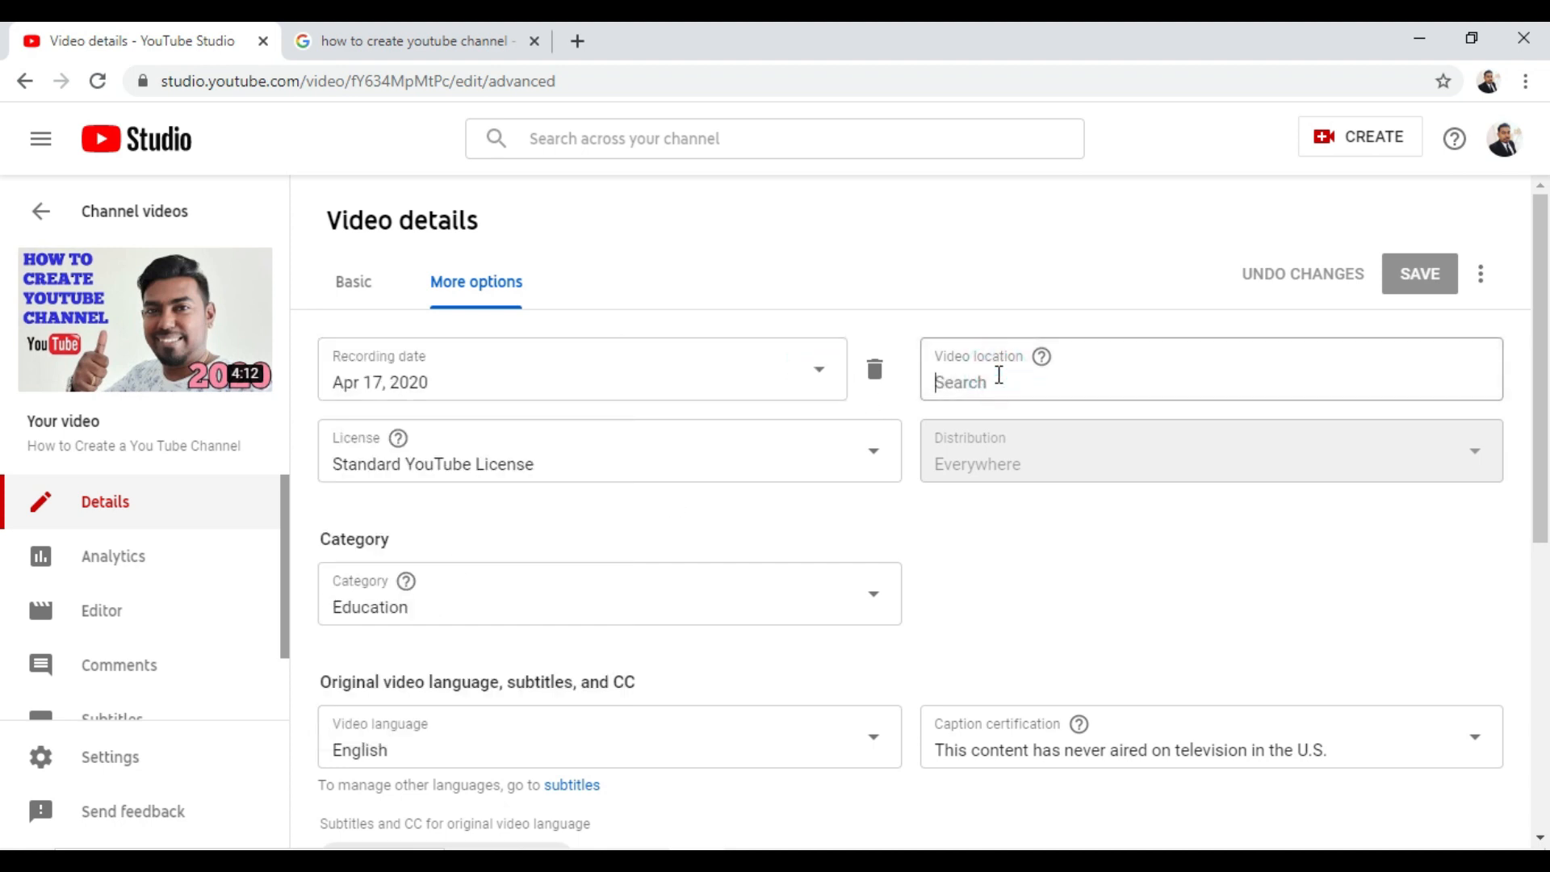
pyautogui.write('oho')
pyautogui.press('BackSpace')
pyautogui.press('BackSpace')
pyautogui.press('BackSpace')
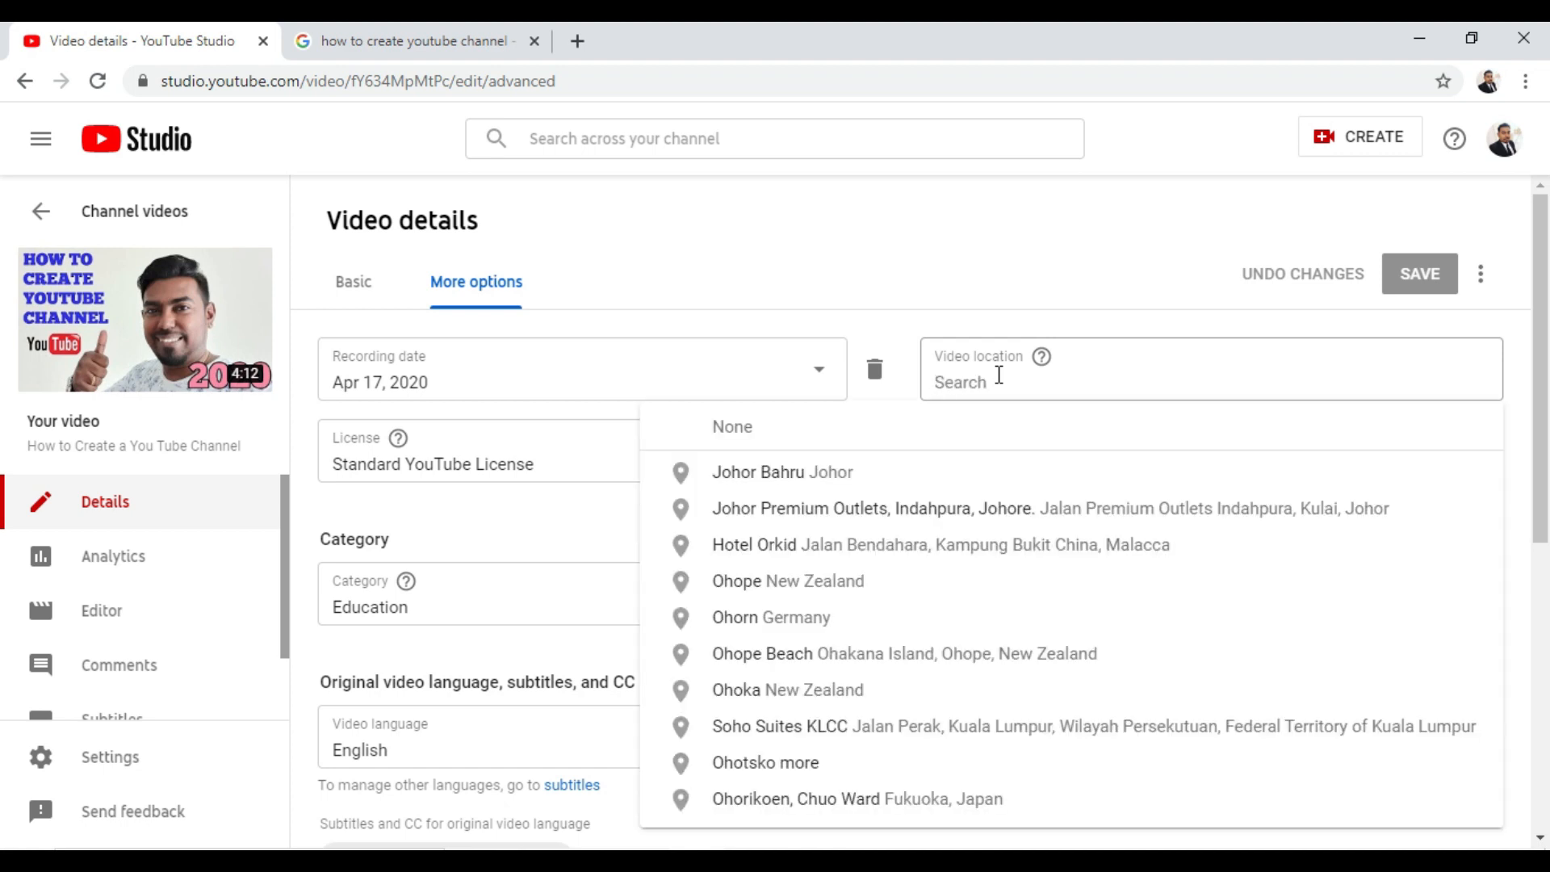
pyautogui.write('Johor')
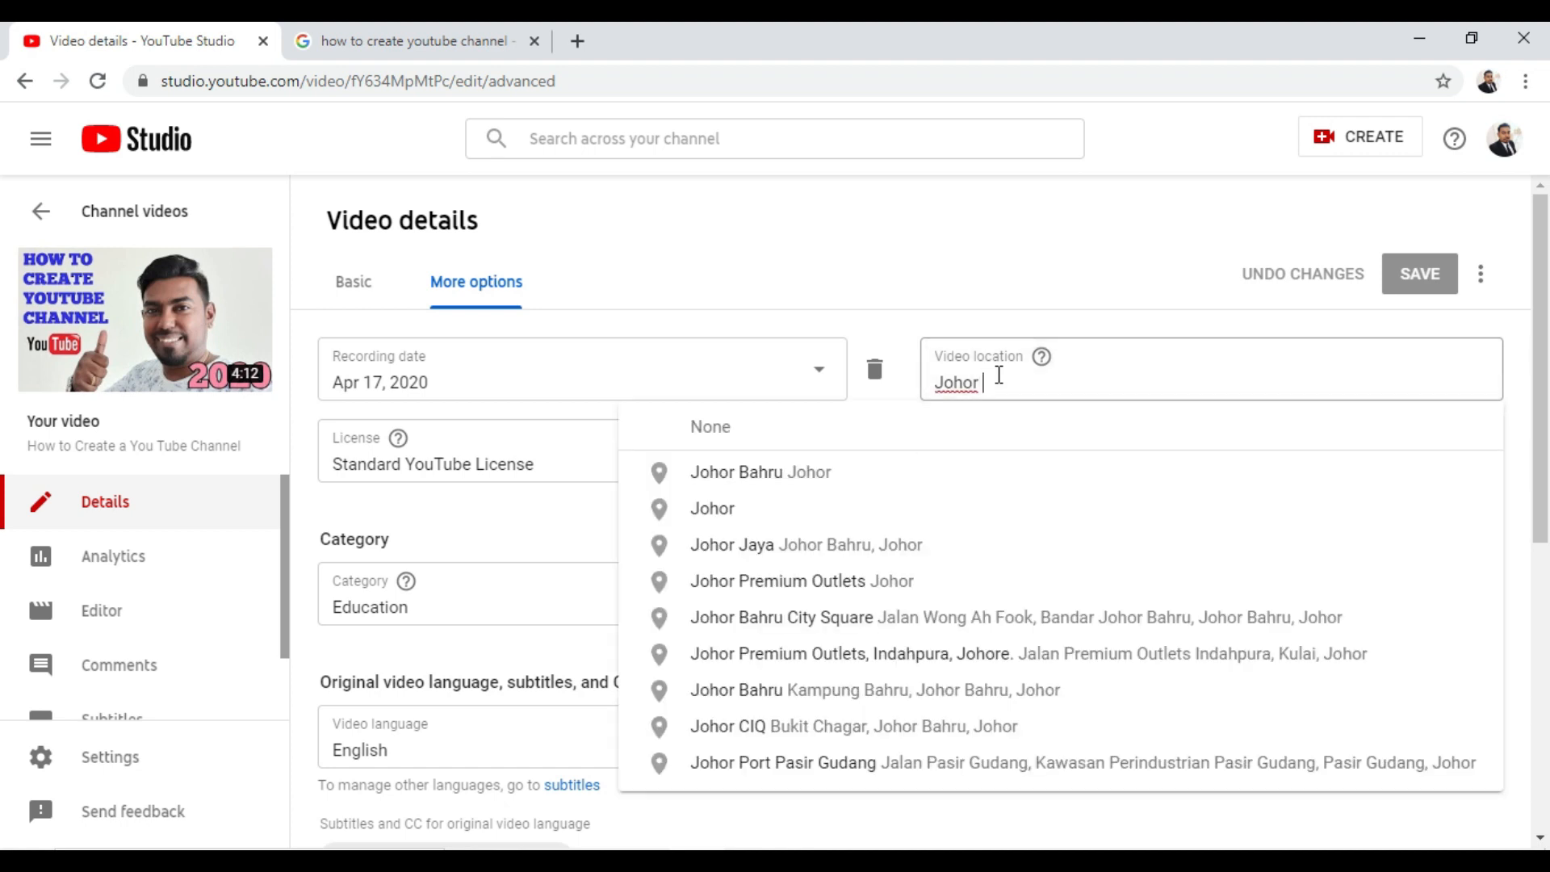
pyautogui.doubleClick(985, 383)
pyautogui.press('BackSpace')
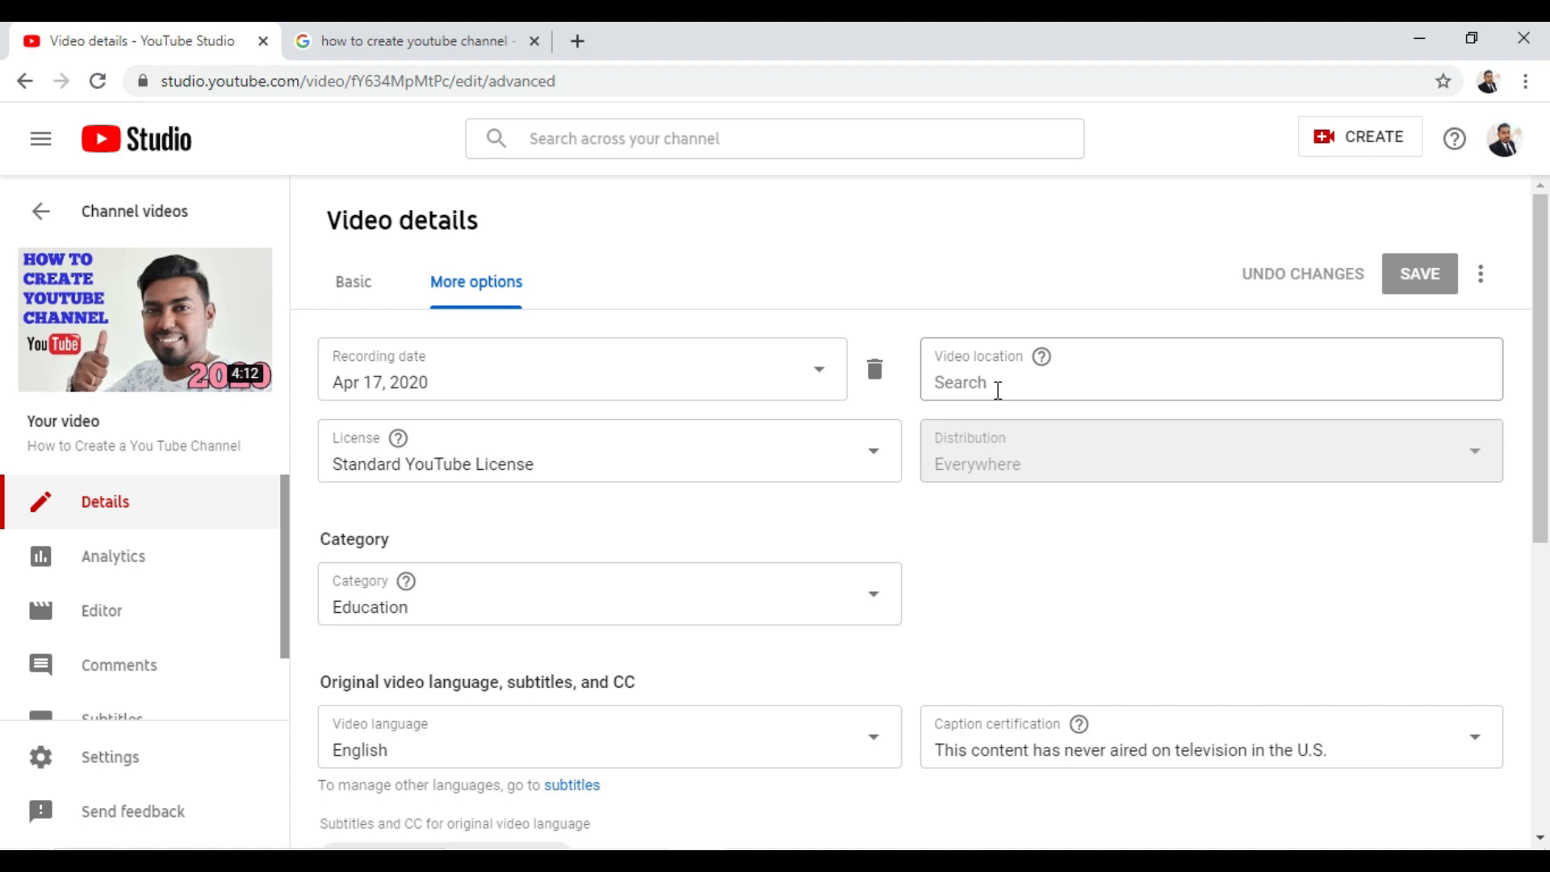
pyautogui.write('johor')
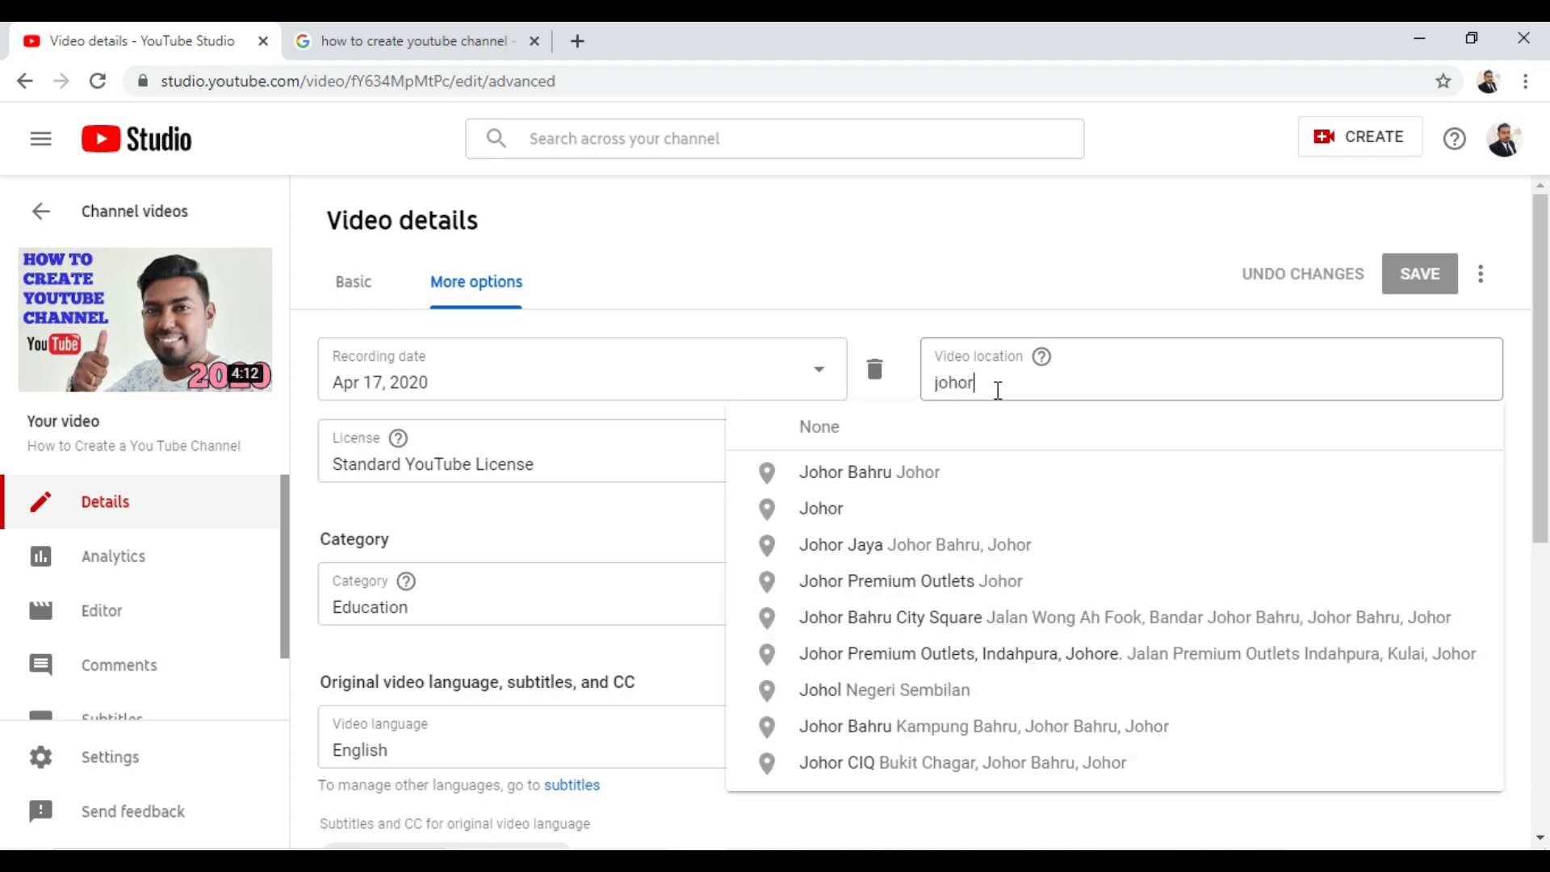
pyautogui.click(1021, 278)
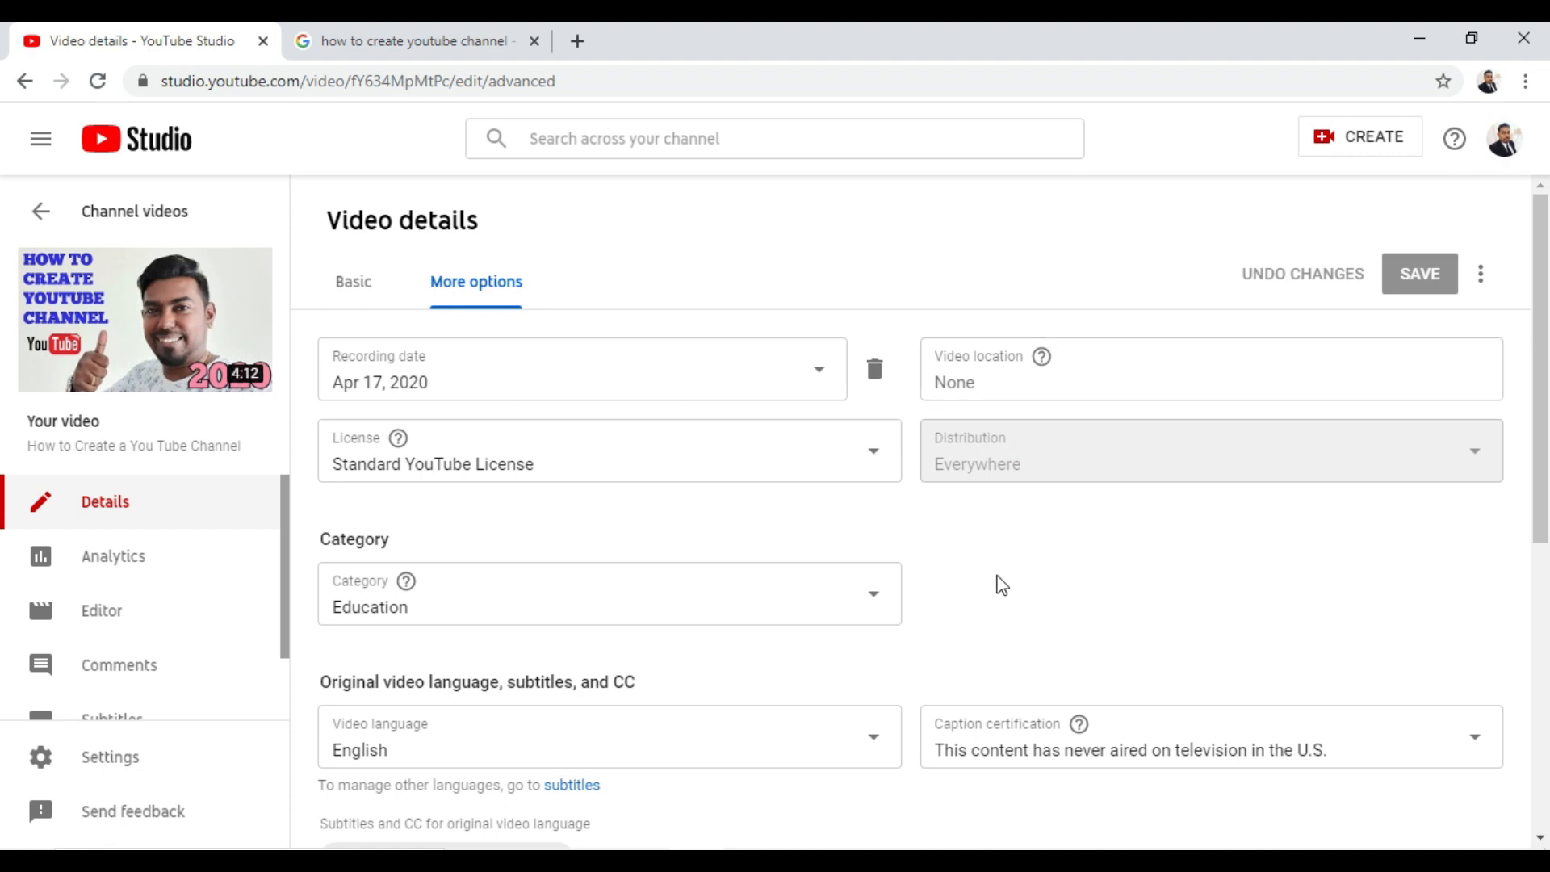
# Check the category choices, keep Education selected, and review the comment, rating and additional options
pyautogui.click(888, 604)
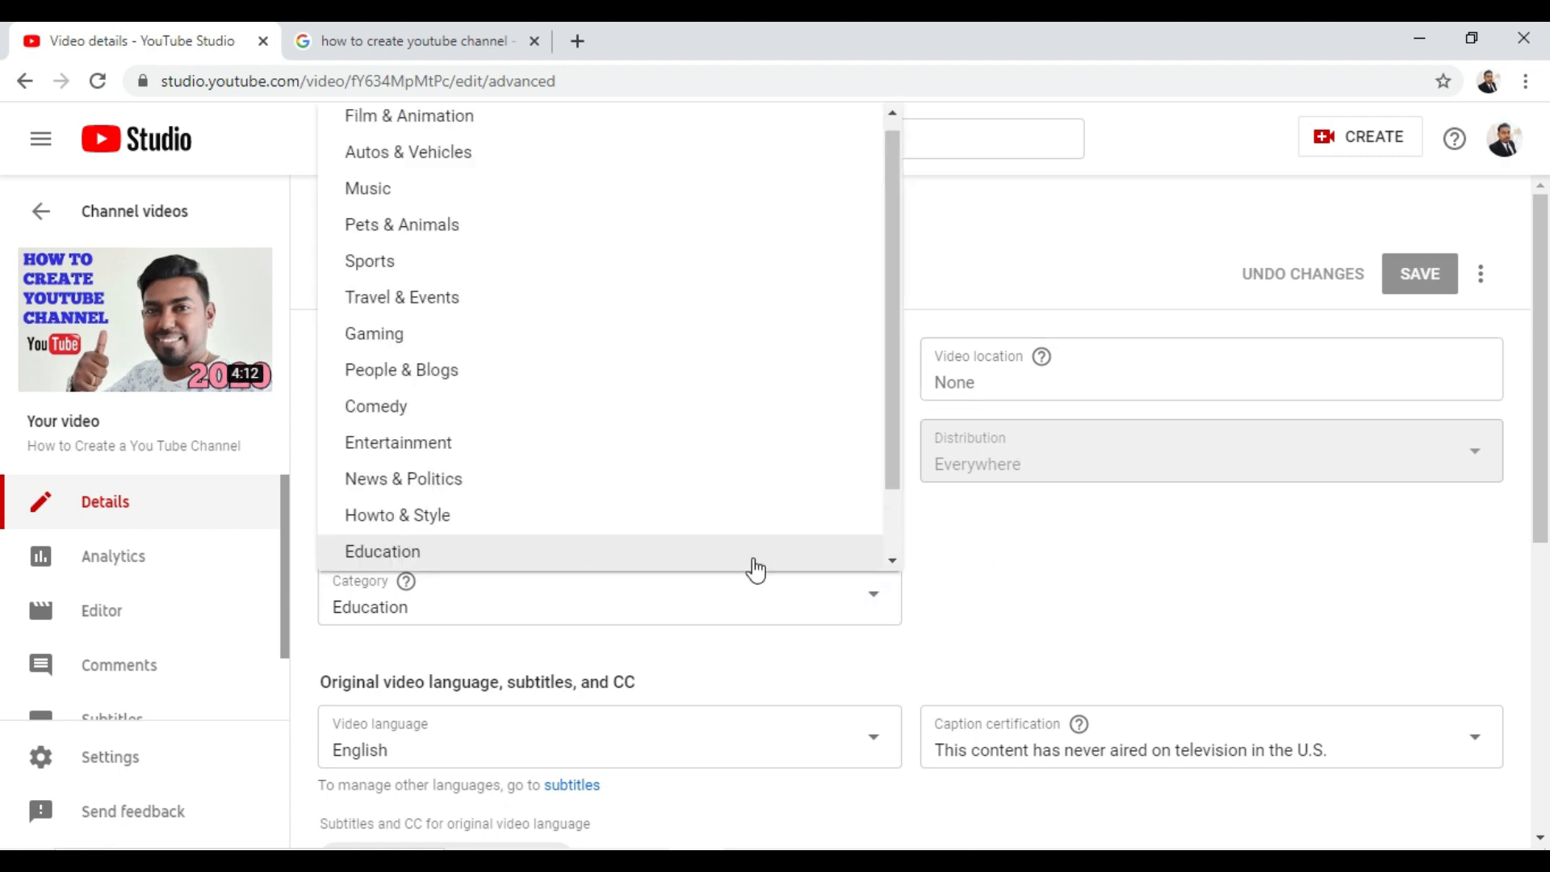
pyautogui.click(394, 548)
pyautogui.scroll(-7, 1163, 444)
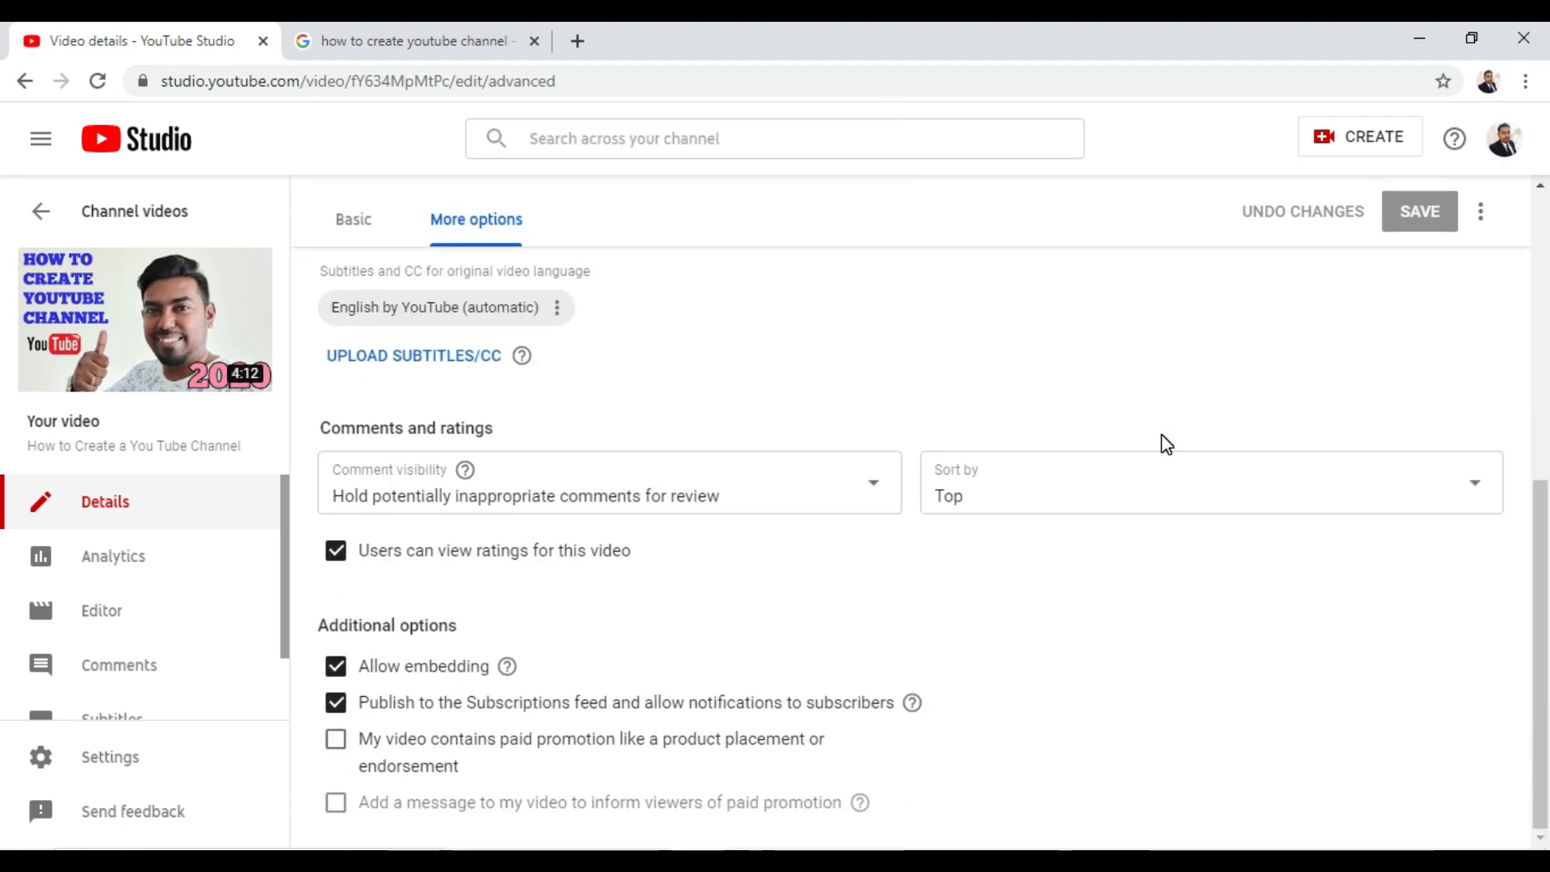
pyautogui.scroll(6, 1167, 444)
pyautogui.scroll(1, 1167, 444)
pyautogui.click(1401, 275)
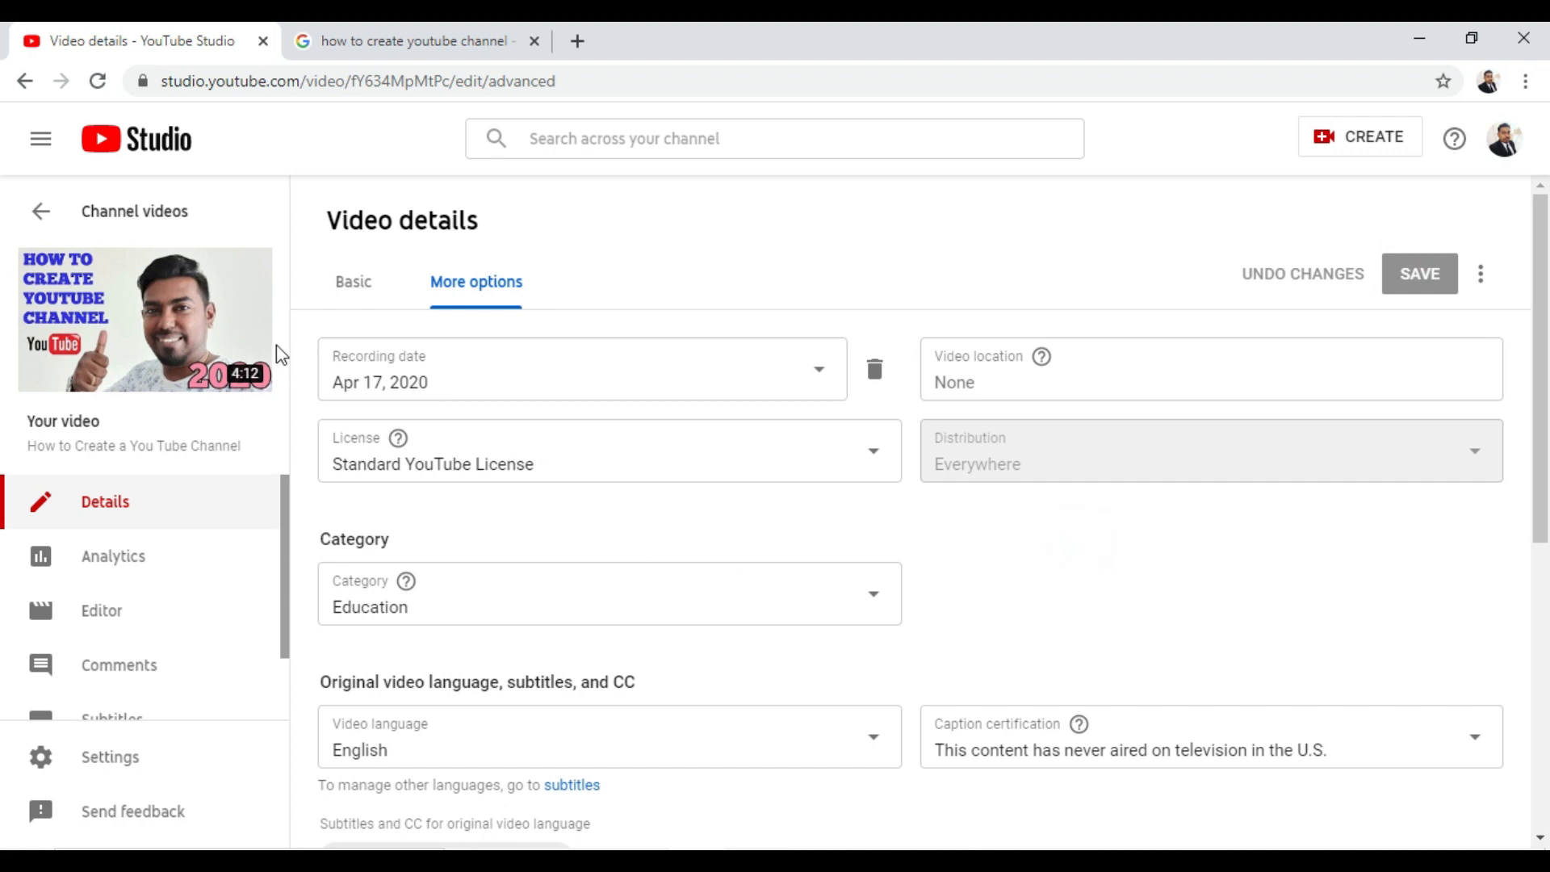
# Return to the video's basic details and review the description, thumbnail, audience and tags
pyautogui.click(339, 284)
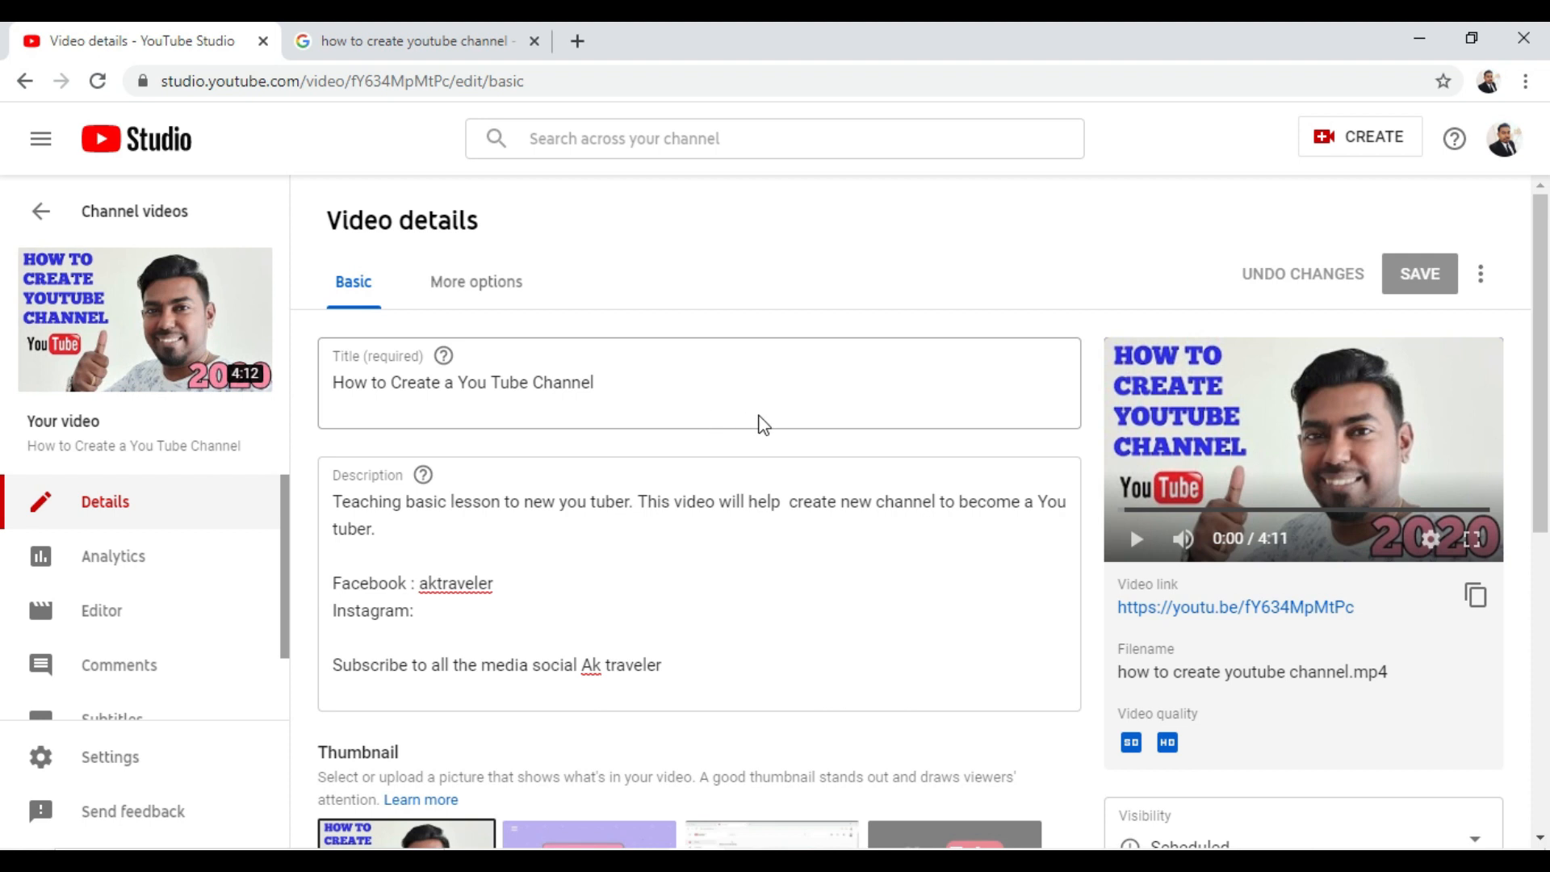
pyautogui.scroll(-7, 888, 341)
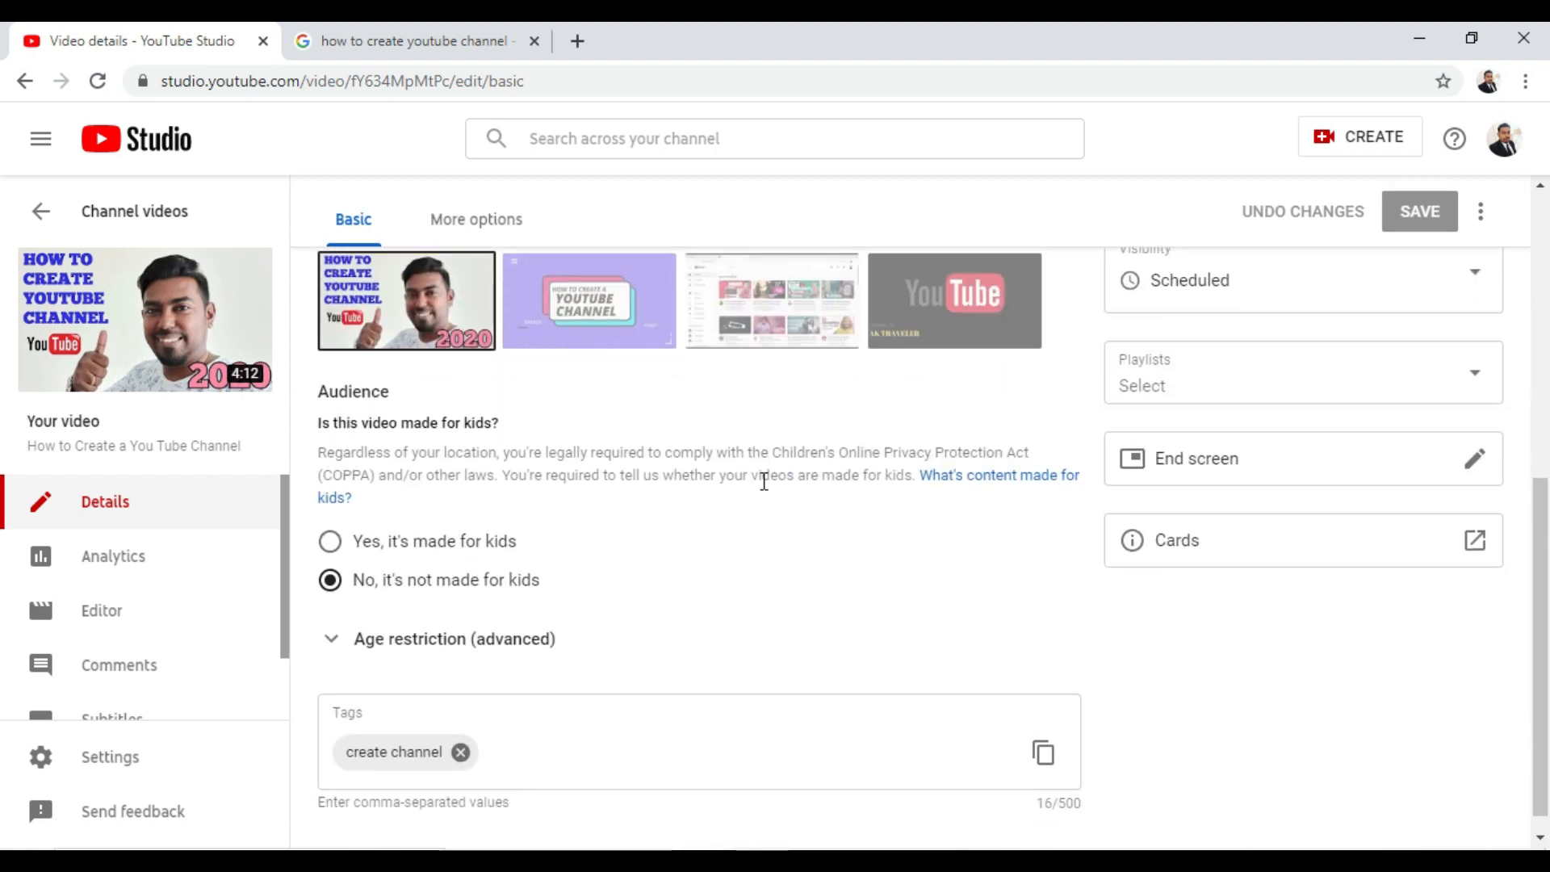
pyautogui.scroll(7, 764, 482)
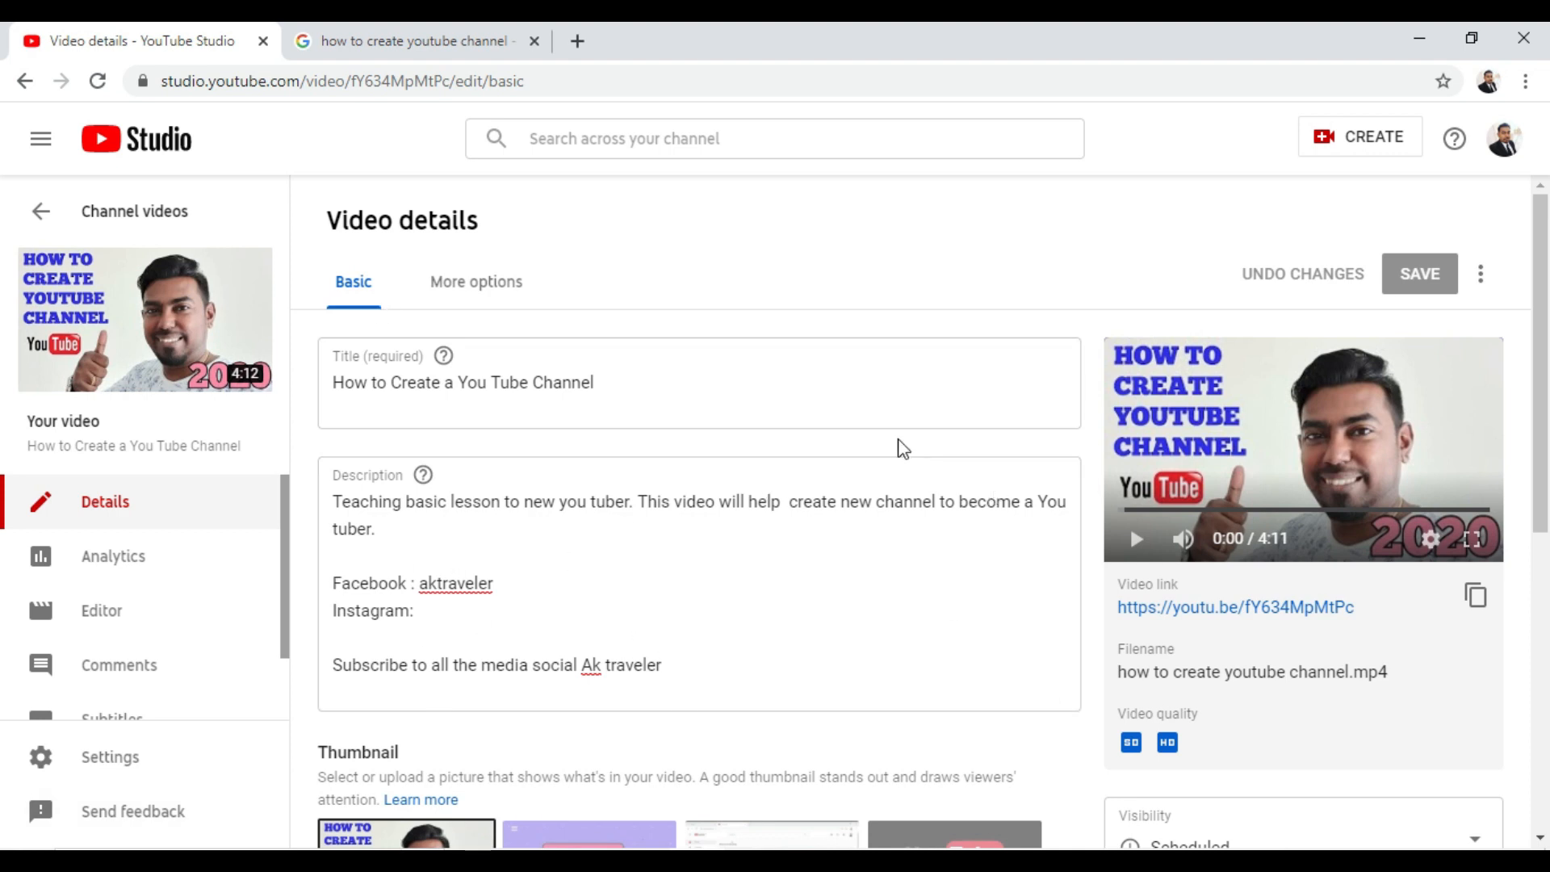
pyautogui.scroll(-3, 831, 410)
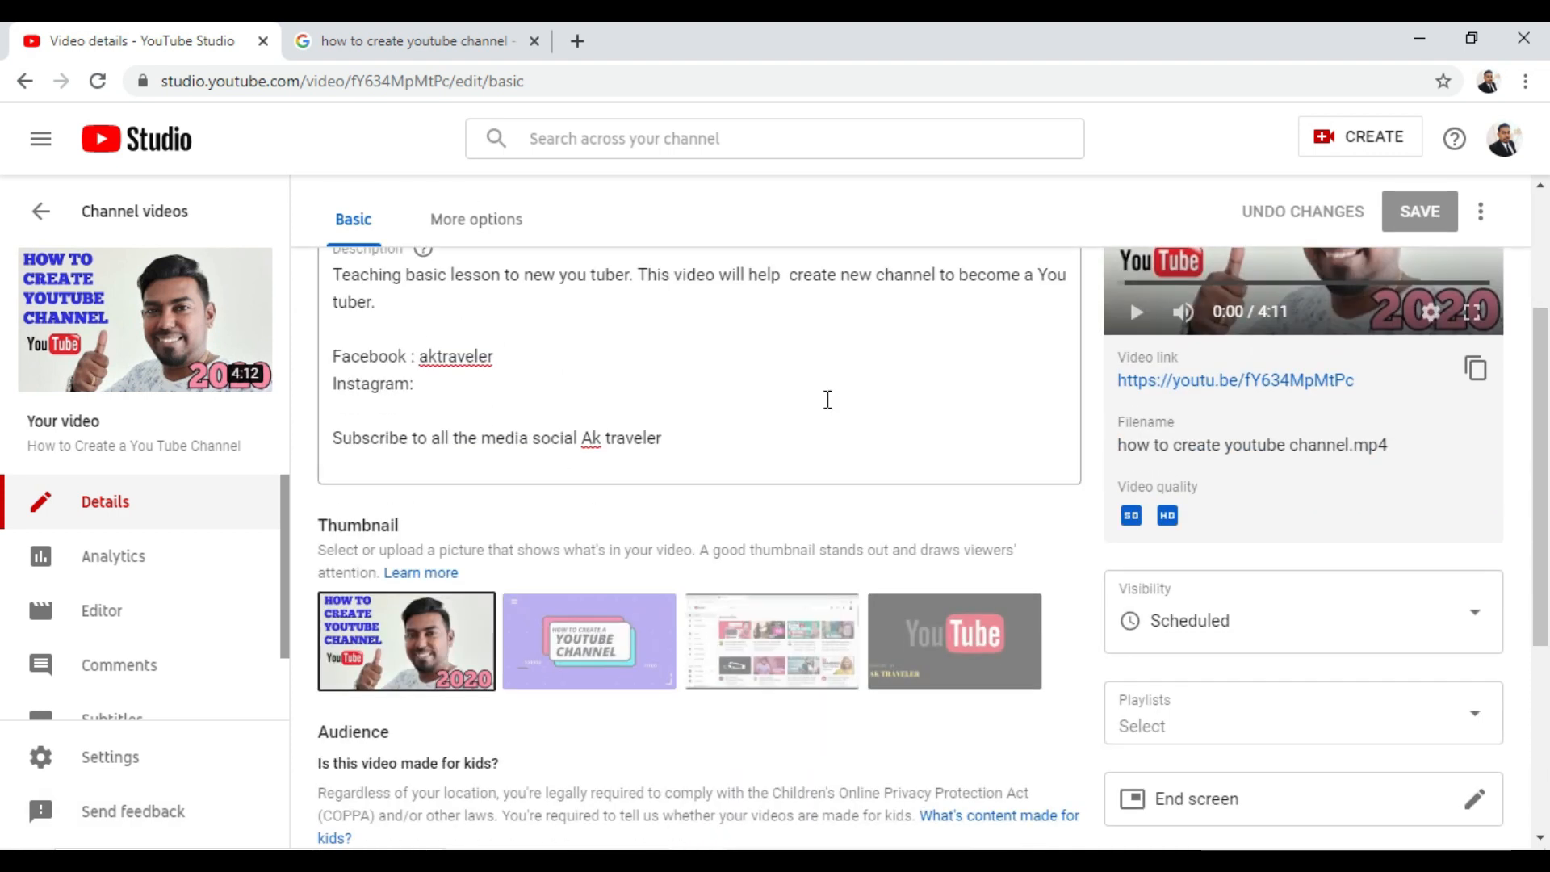
pyautogui.scroll(3, 828, 400)
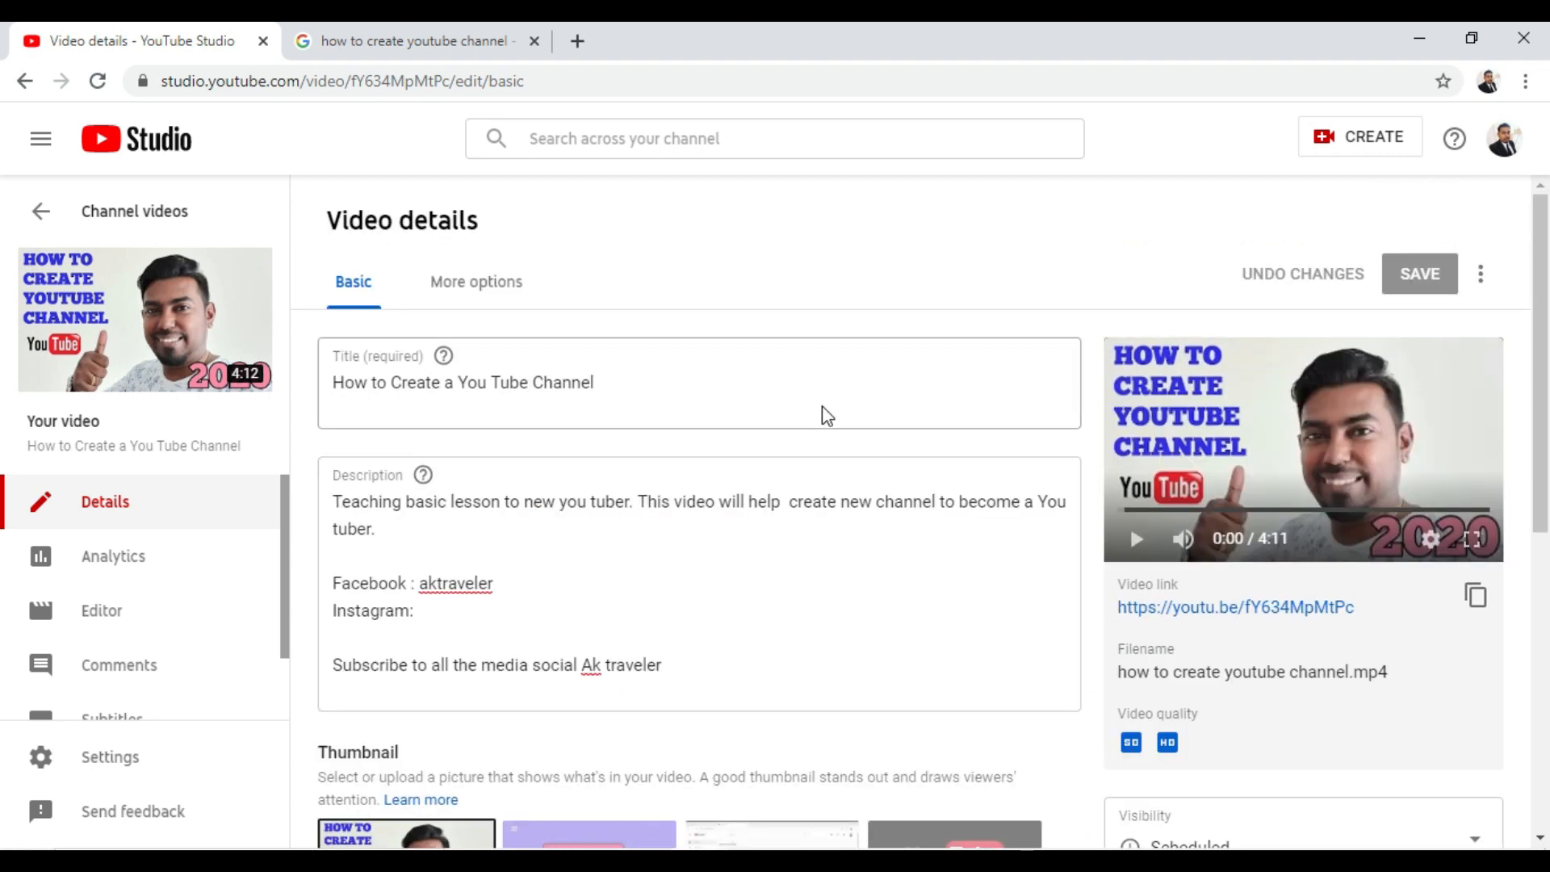